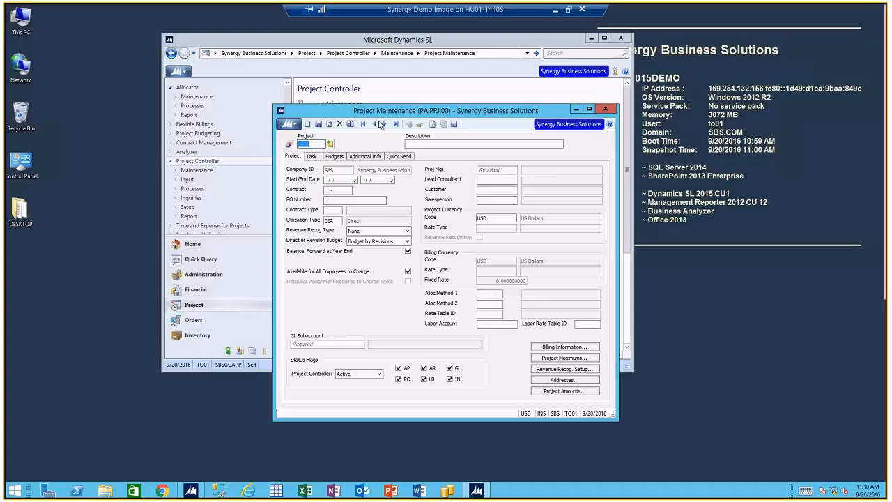
Load project RV-0003 in Project Maintenance and choose Direct Budgeting as its budget method
text(RV-)
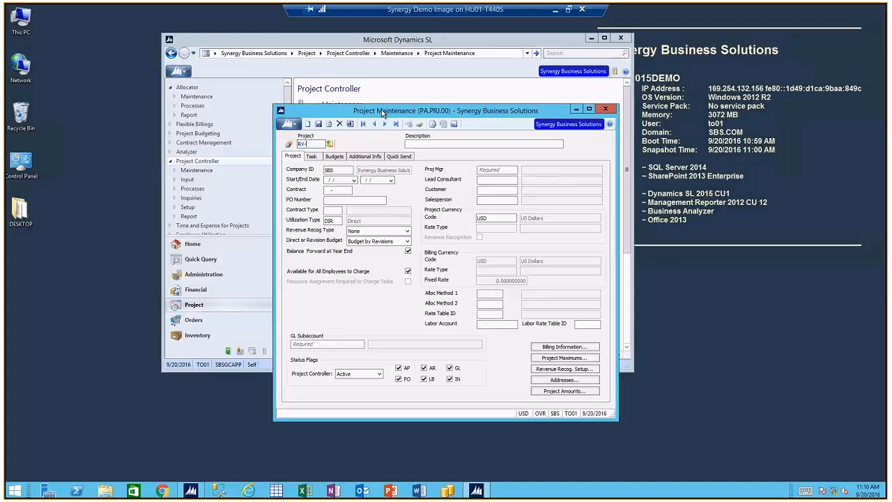
key(Escape)
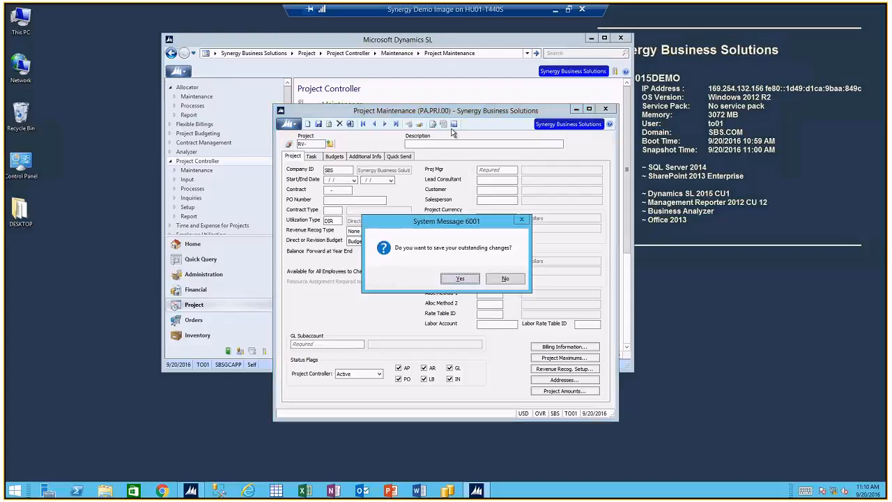
click(506, 278)
text(0003)
key(Tab)
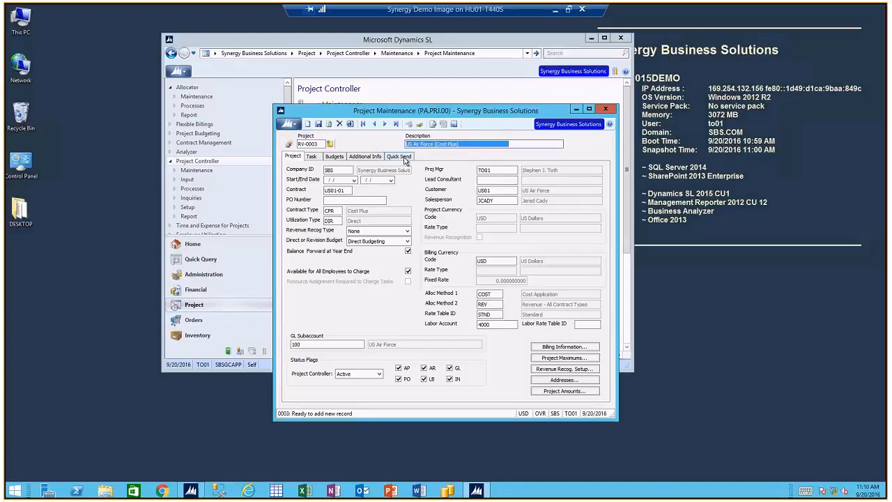
click(364, 241)
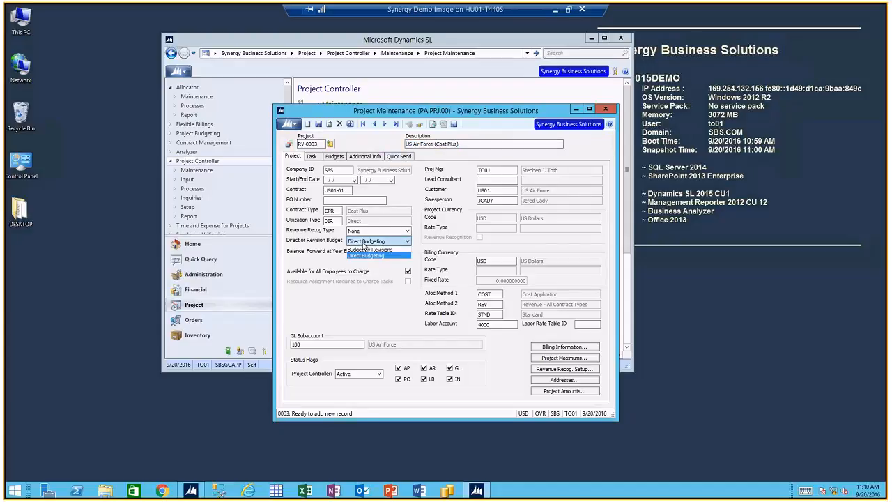
click(365, 255)
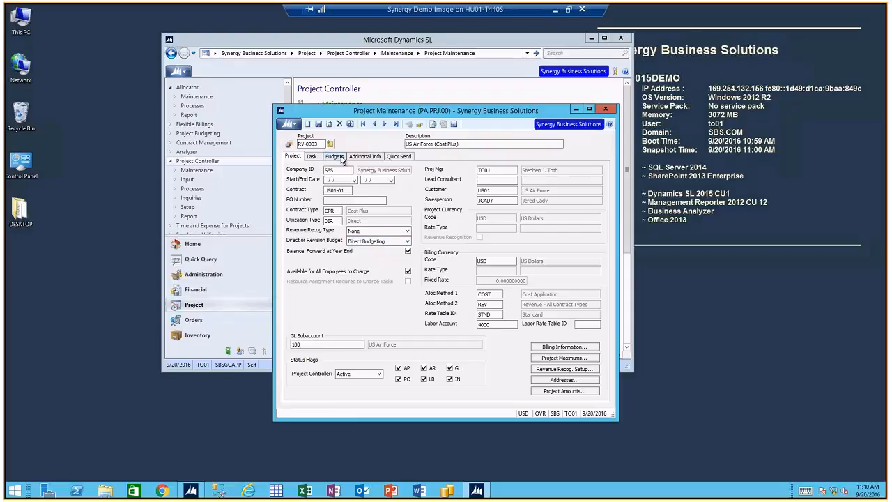
Set the original budget amount for DIRECT LABOR on task 1000 to 10000, save it and close Project Maintenance
click(335, 156)
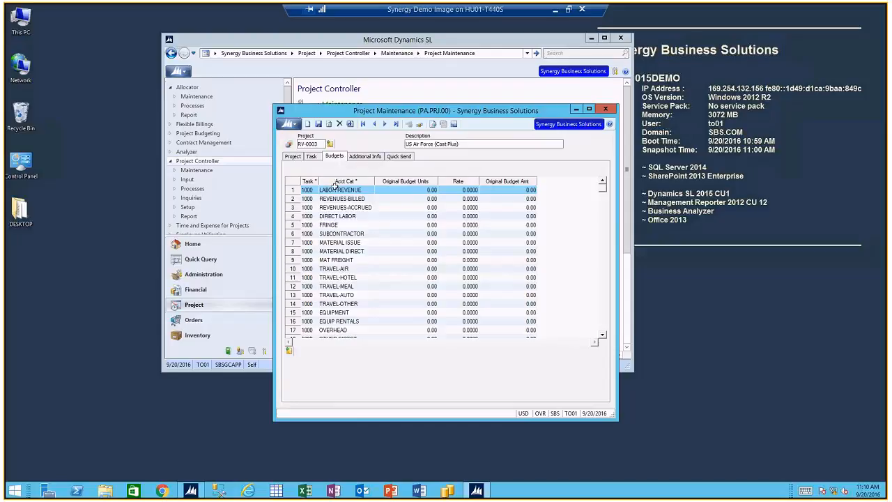
click(513, 191)
click(528, 217)
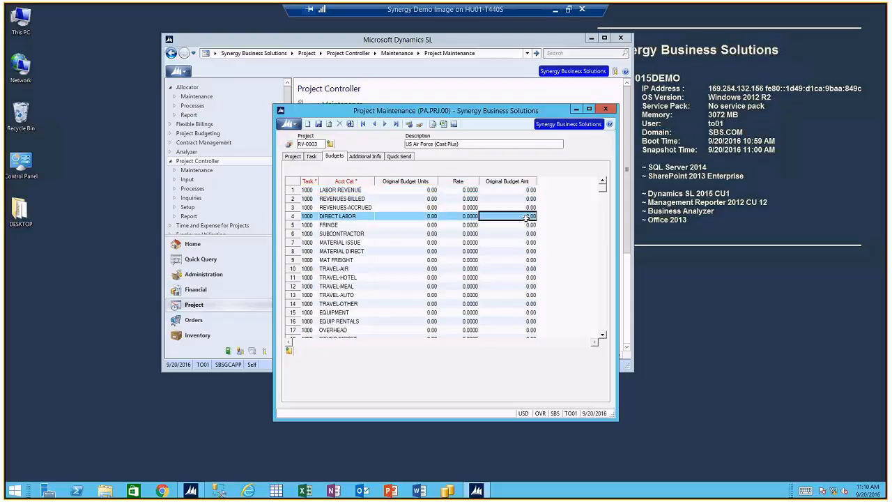
text(10000)
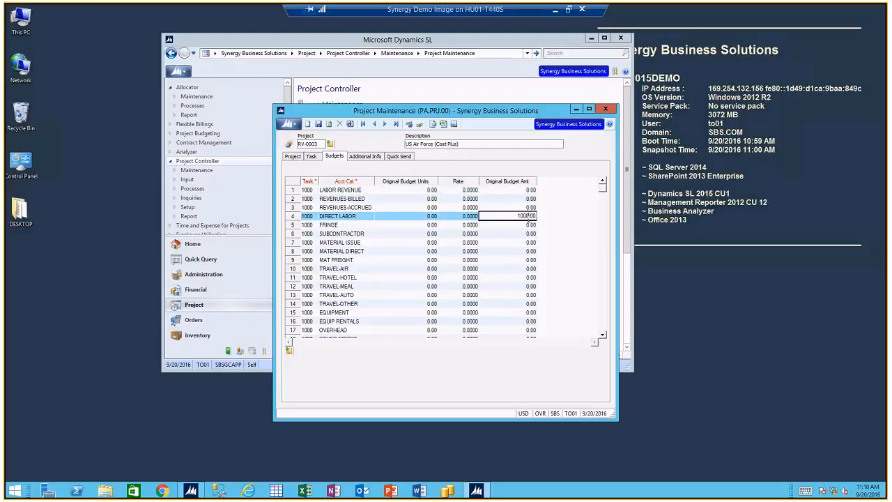
click(318, 123)
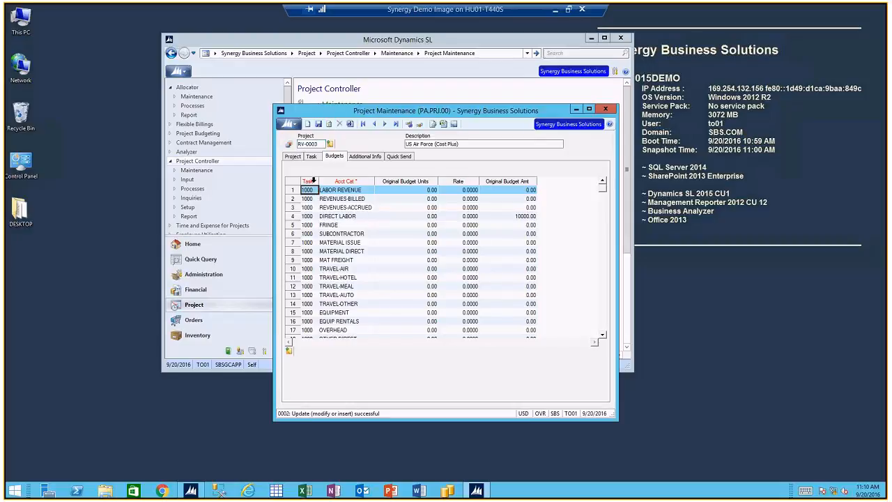
click(529, 218)
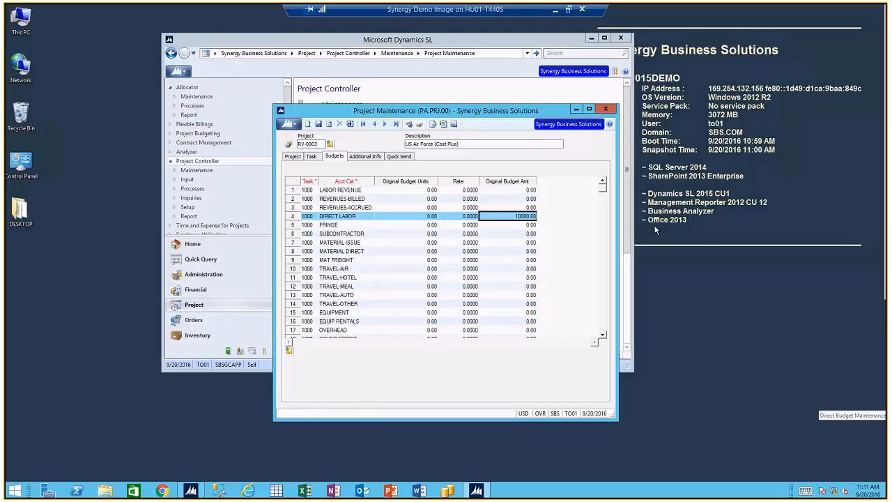
click(606, 109)
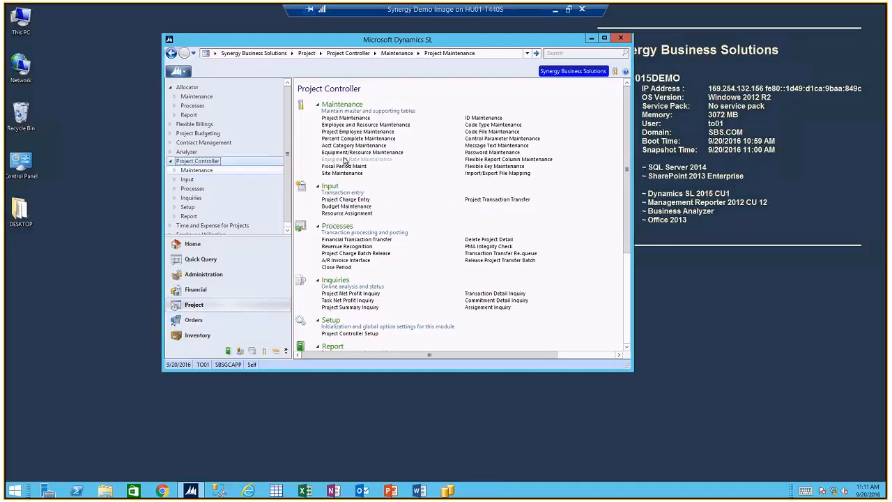
Reopen Project Maintenance, load project RV-0003 and display its budget lines
click(349, 120)
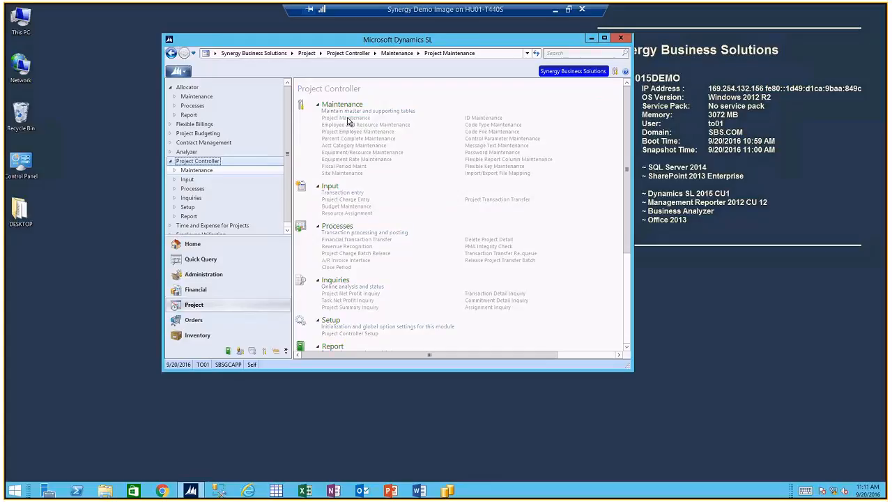
text(RV-0003)
key(Tab)
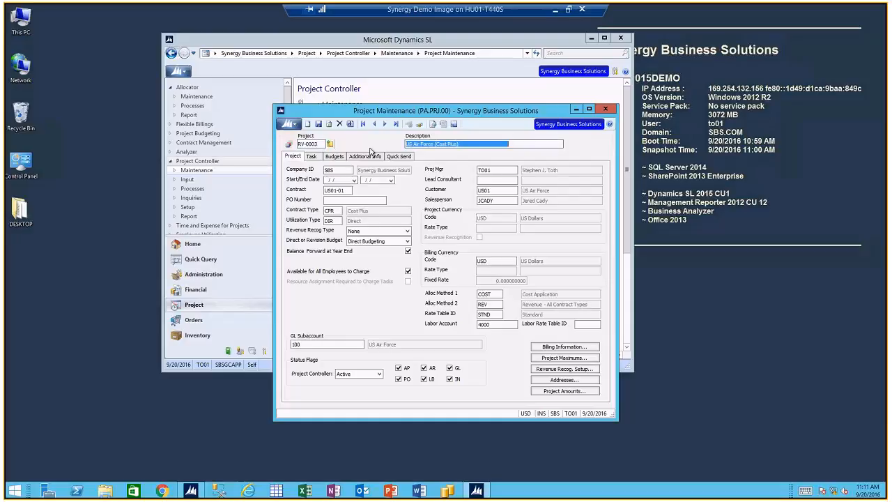
click(336, 156)
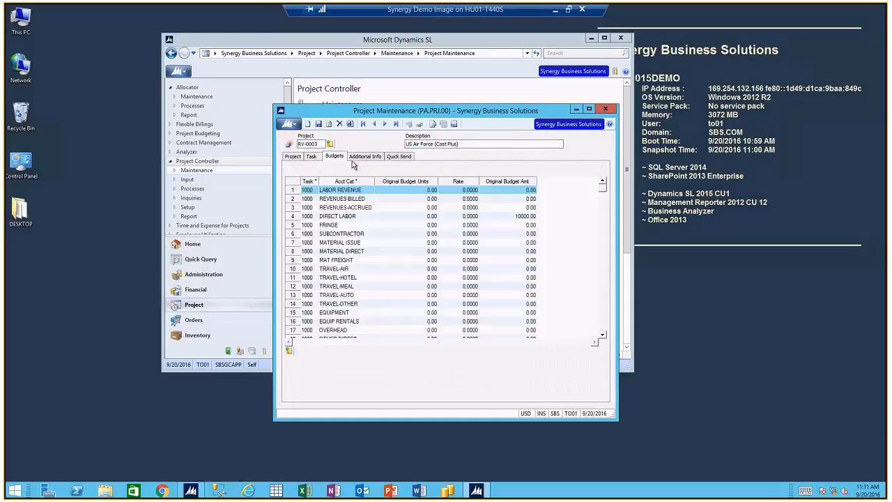
Open Budget Maintenance for the project's Planning task, with the task list window widened
click(312, 157)
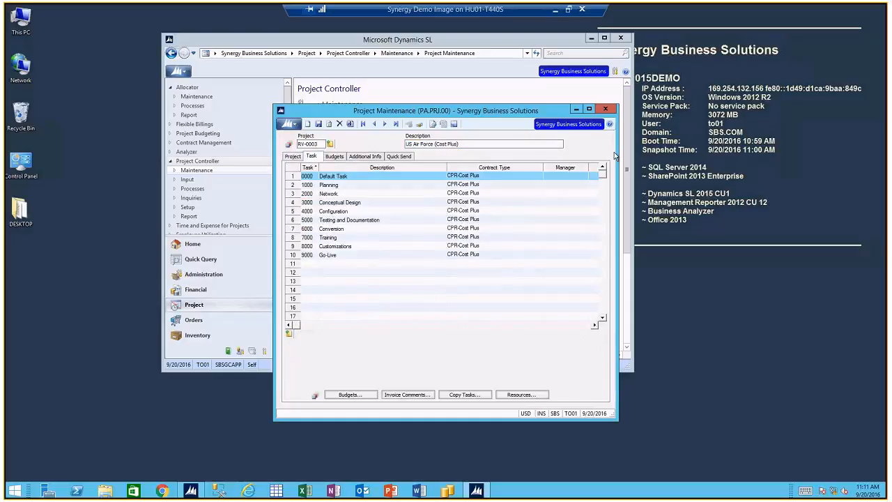
drag(616, 156, 732, 156)
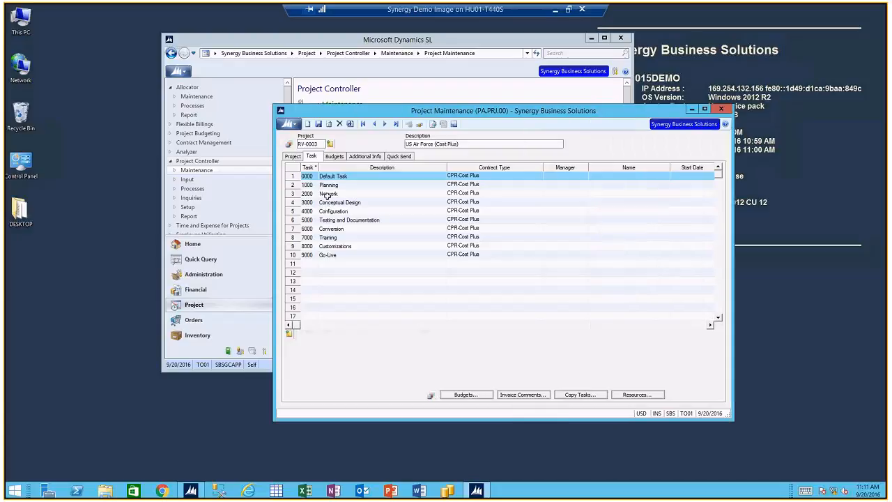
click(328, 186)
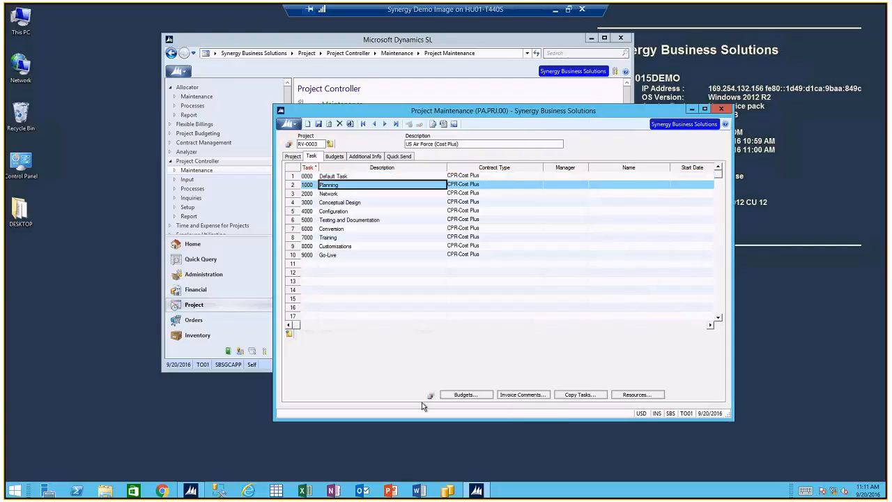
click(463, 395)
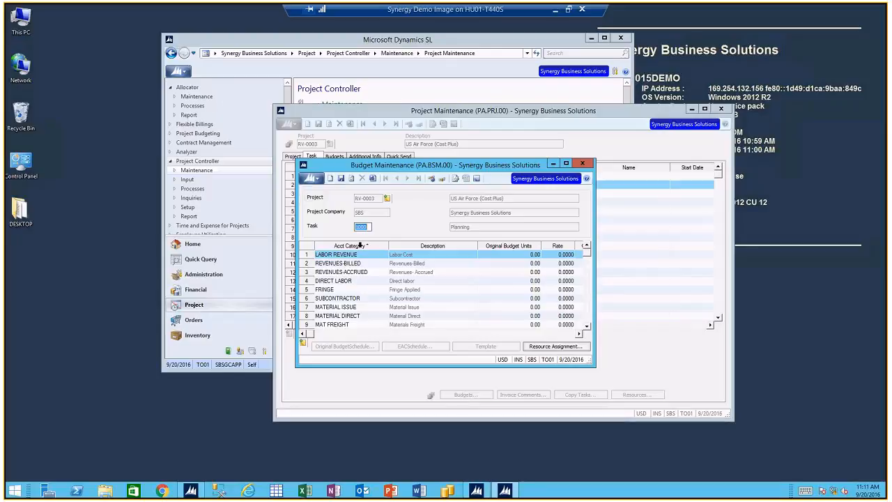
Set the original budget amount for DIRECT LABOR on the Planning task to 20000 and save the budget
click(358, 280)
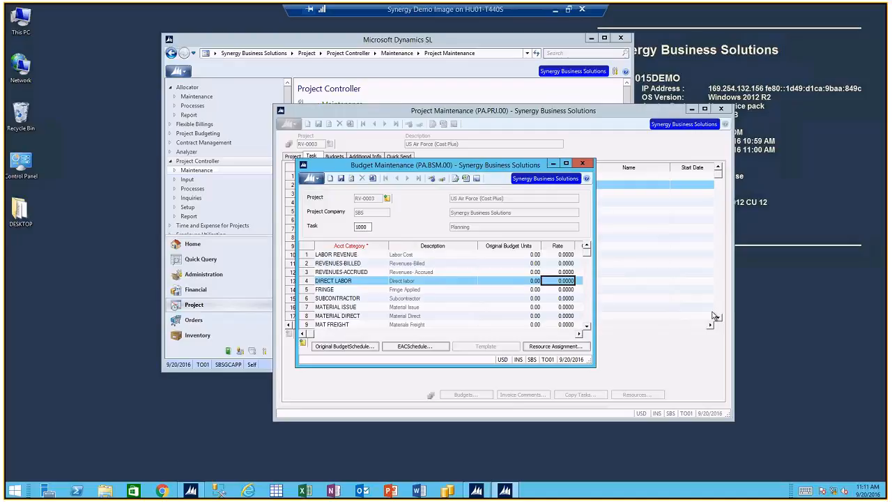
key(Tab)
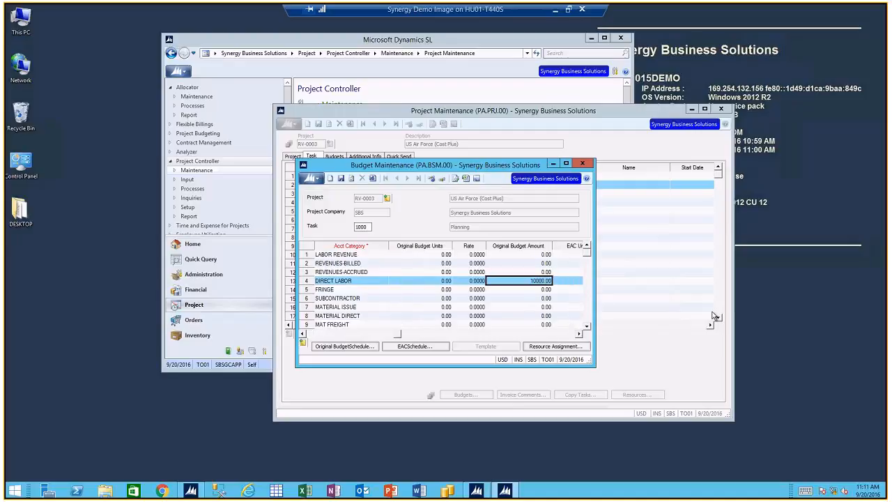
text(20000)
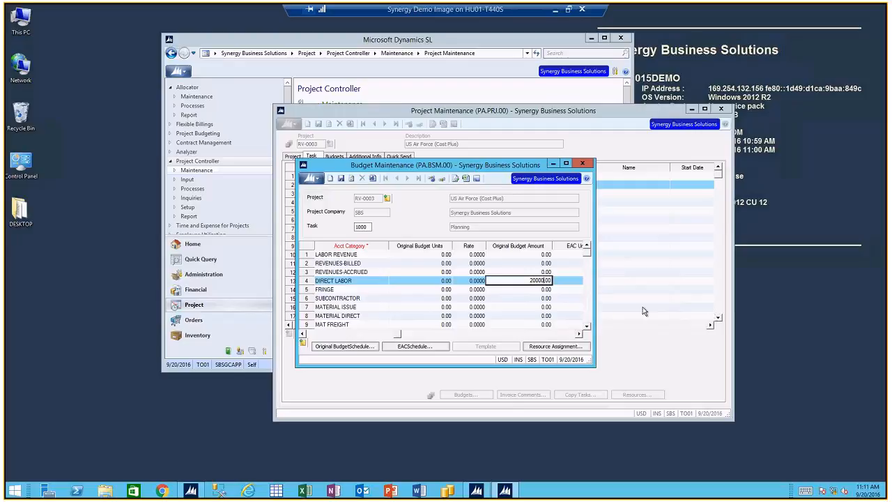
click(340, 178)
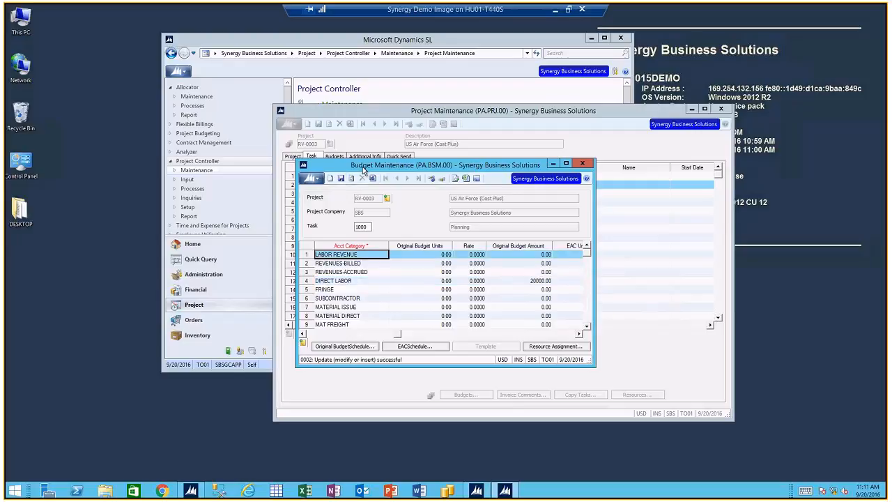
Move Budget Maintenance beside the task list and switch it to task 2000
drag(362, 166, 501, 167)
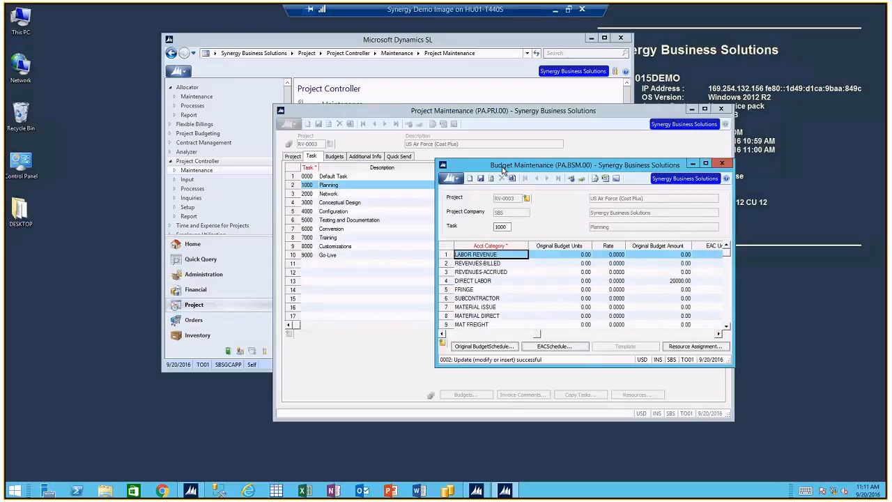
click(501, 225)
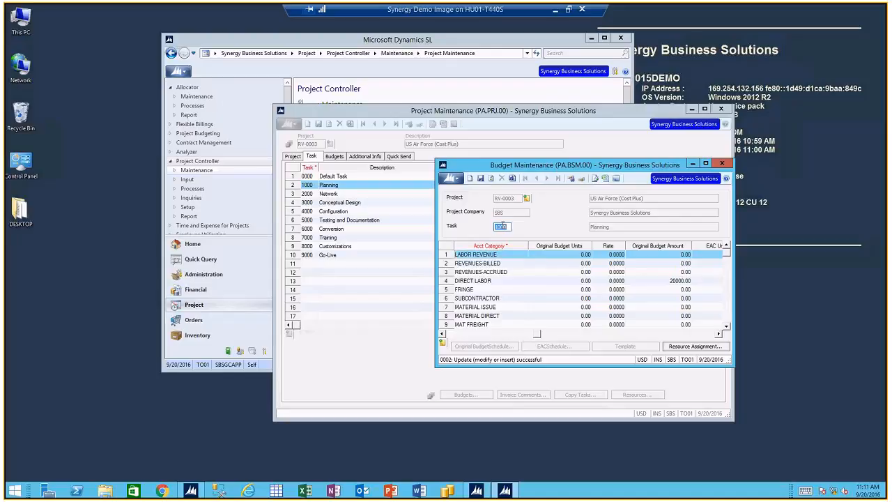
text(2000)
key(Tab)
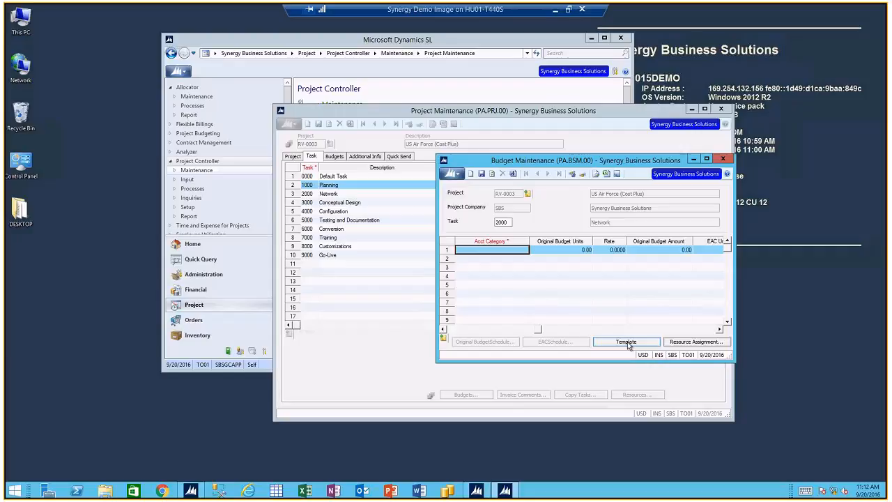
Examine the DIRECT LABOR category's Budget Template switch in Acct Category Maintenance, keeping Yes selected, and close the window
click(398, 53)
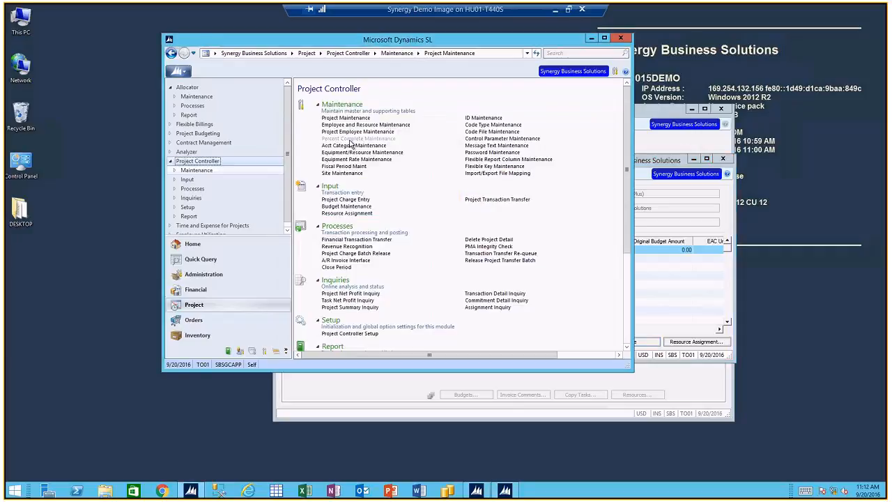
click(349, 145)
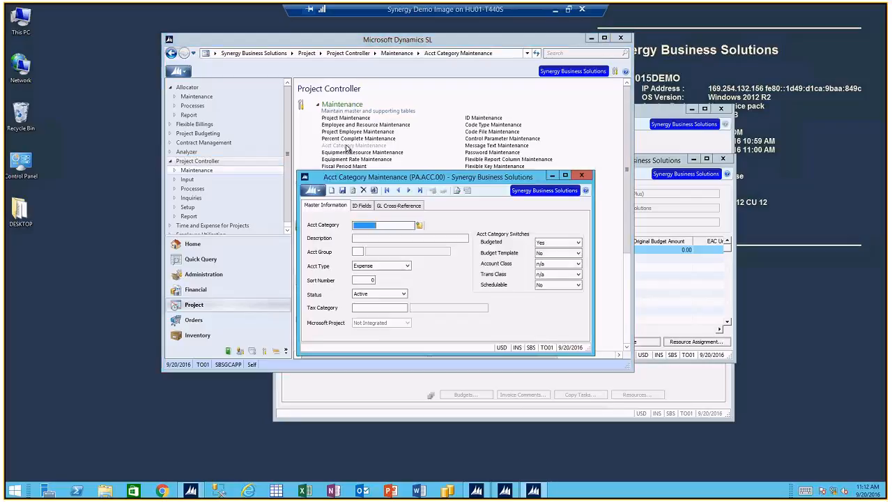
double_click(363, 226)
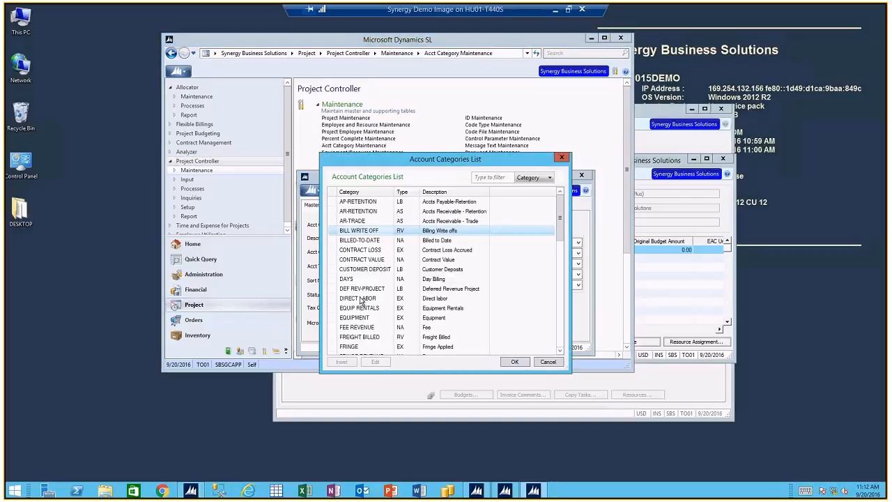
double_click(358, 298)
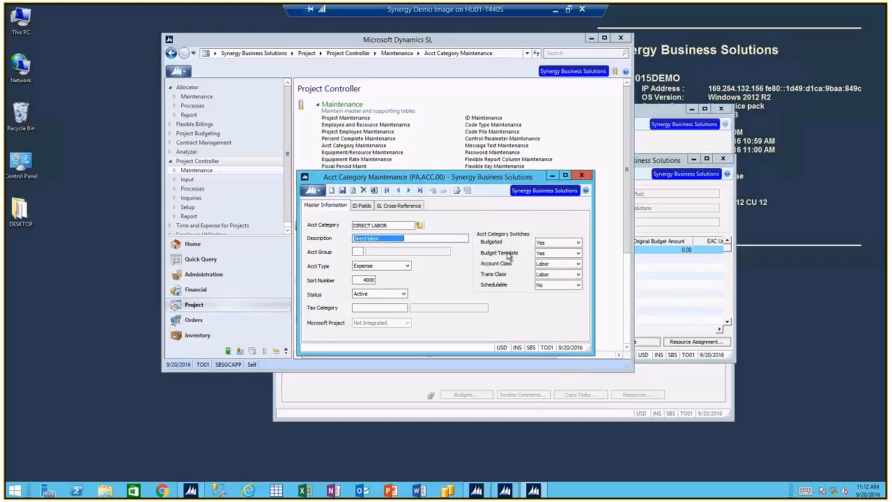
click(538, 254)
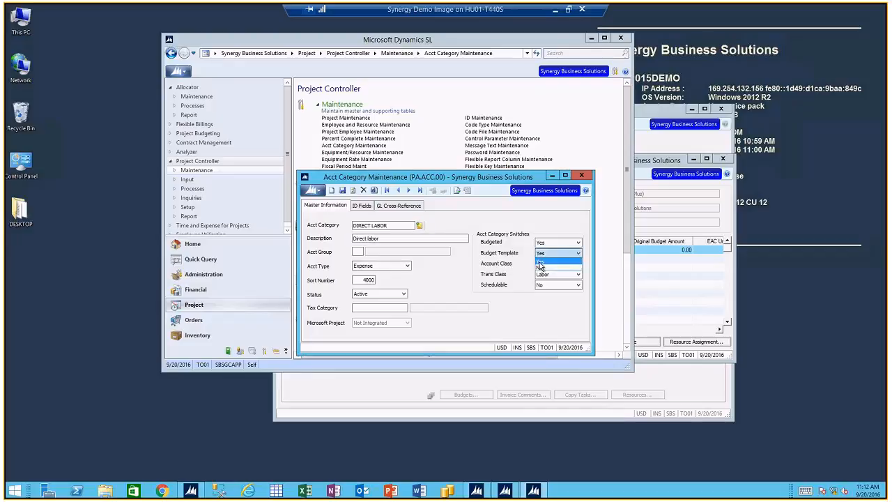
click(538, 263)
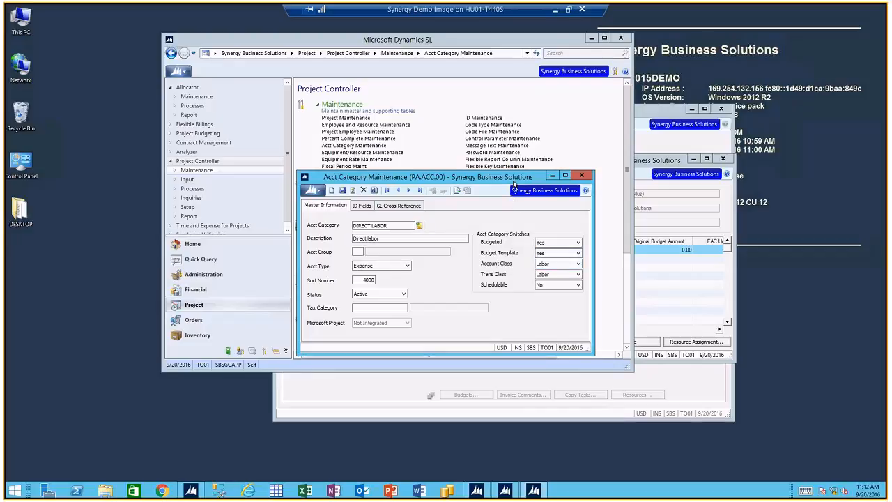
drag(512, 179, 457, 176)
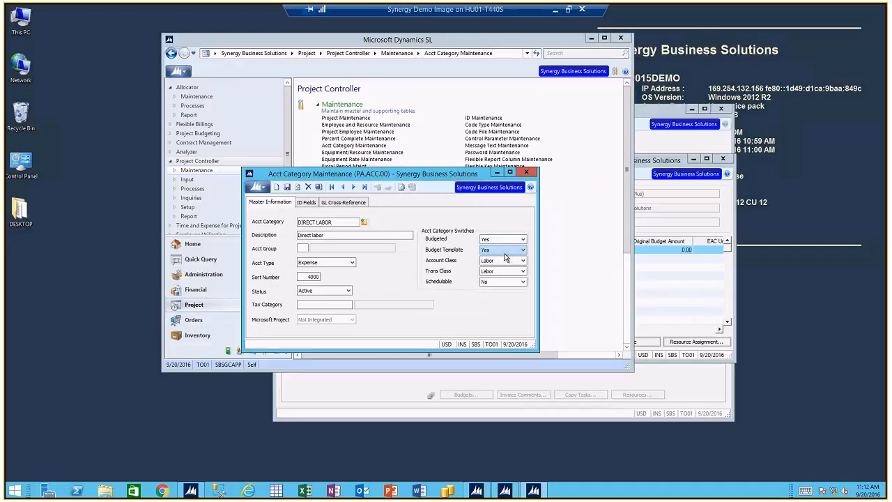
click(524, 174)
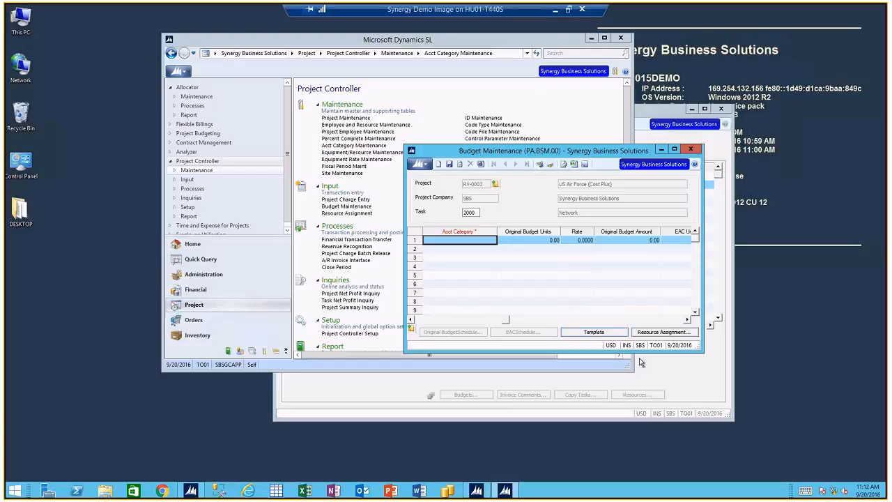
Fill the task 2000 budget with the template account categories and enlarge the window to show them all
click(607, 335)
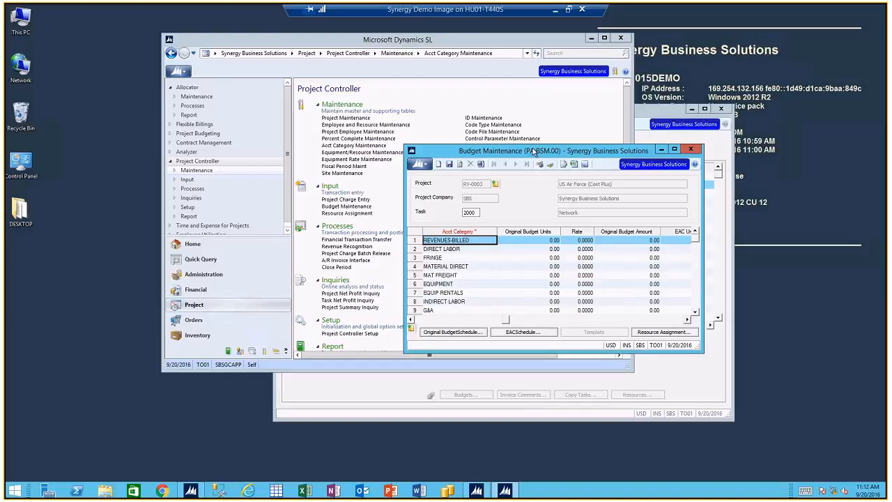
drag(533, 145, 533, 95)
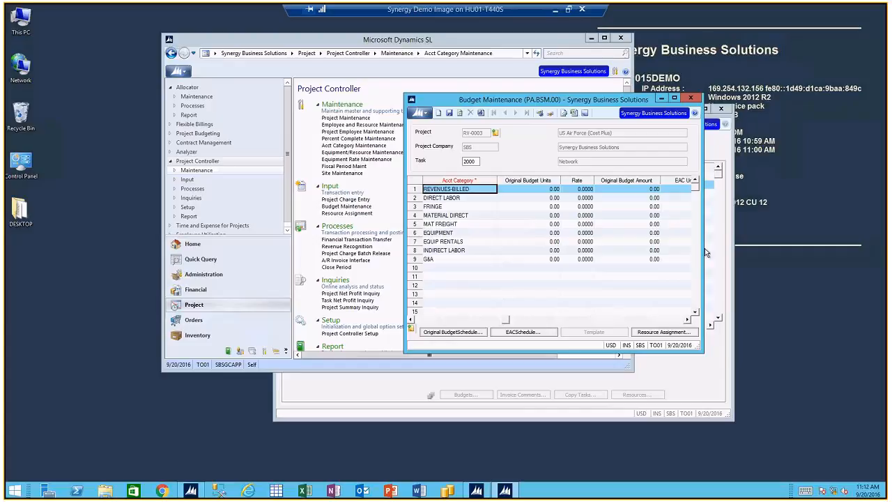
Set the EAC amount for DIRECT LABOR on task 2000 to 10000, save the budget and close it
drag(704, 248, 811, 249)
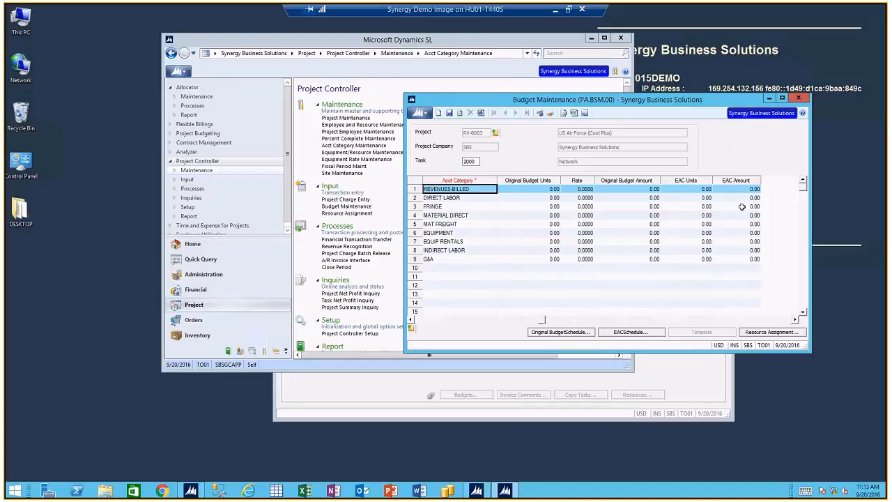
click(740, 199)
text(10000)
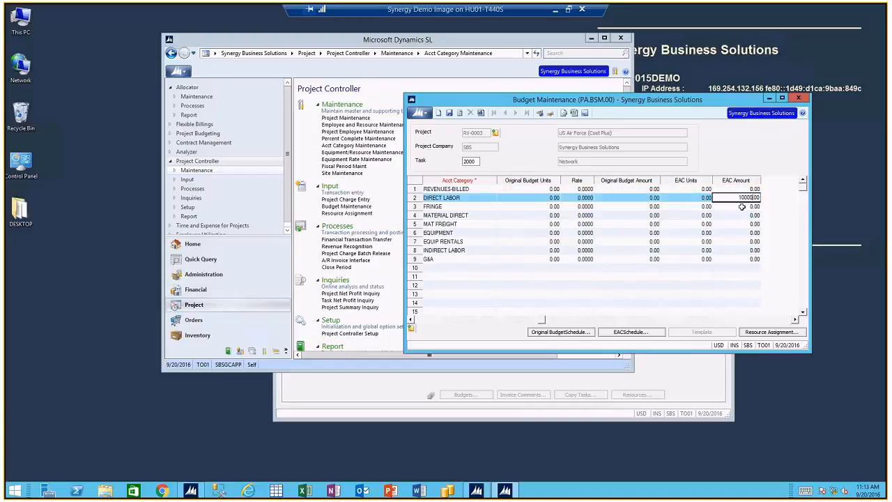
click(450, 114)
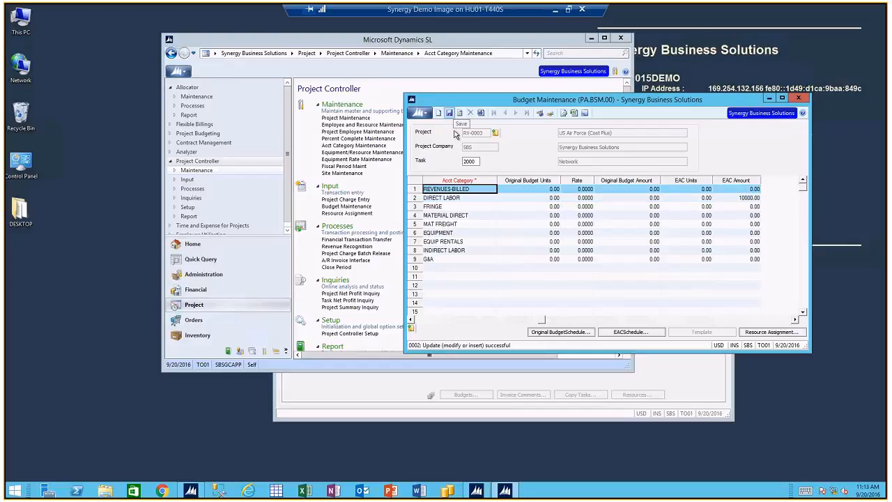
click(798, 98)
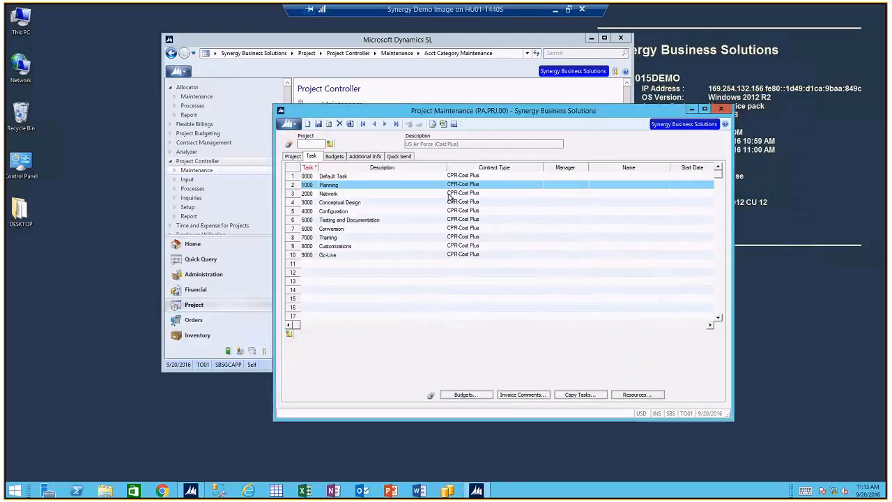
Open the Planning task's budget and examine the Original Budget Schedule by period for DIRECT LABOR
click(313, 160)
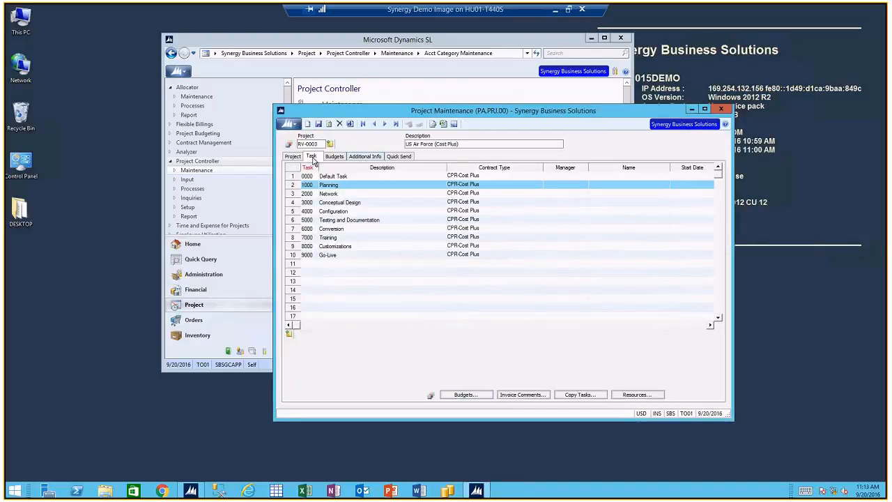
click(479, 394)
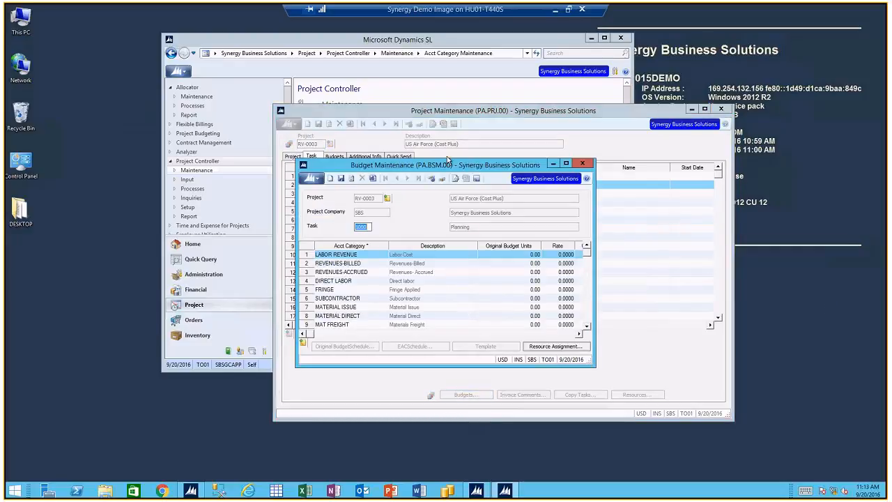
drag(446, 160, 461, 141)
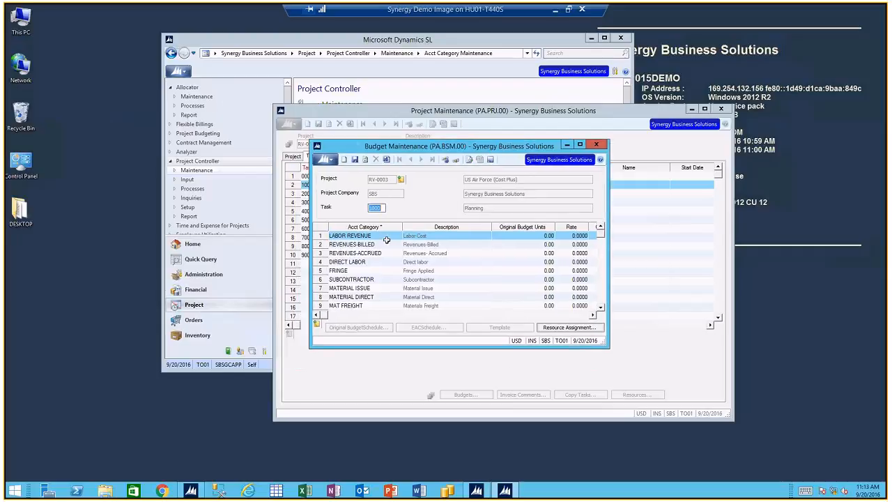
click(352, 262)
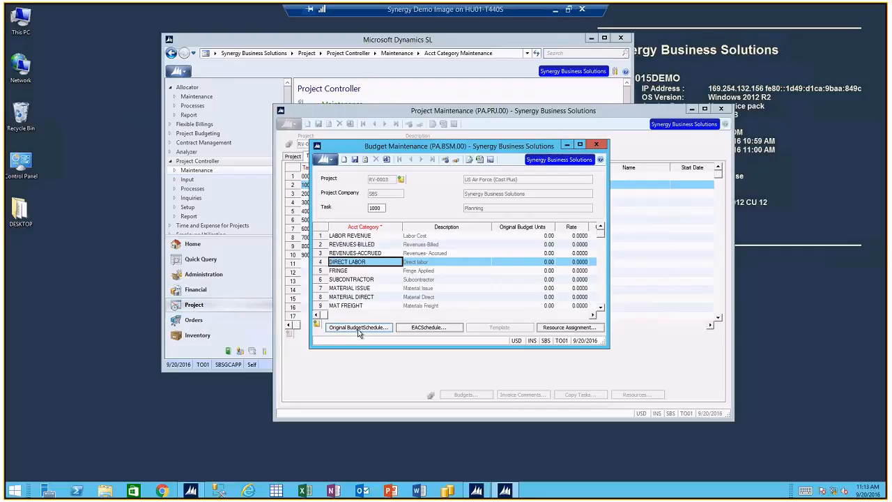
click(359, 328)
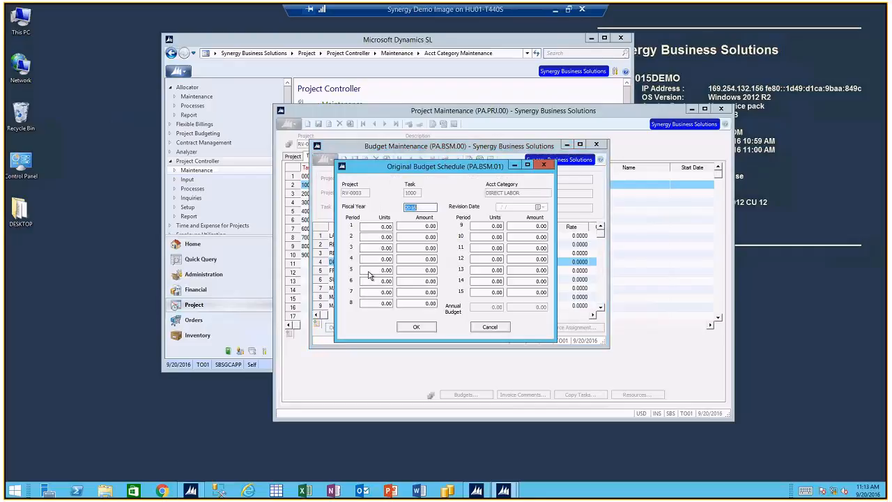
click(384, 226)
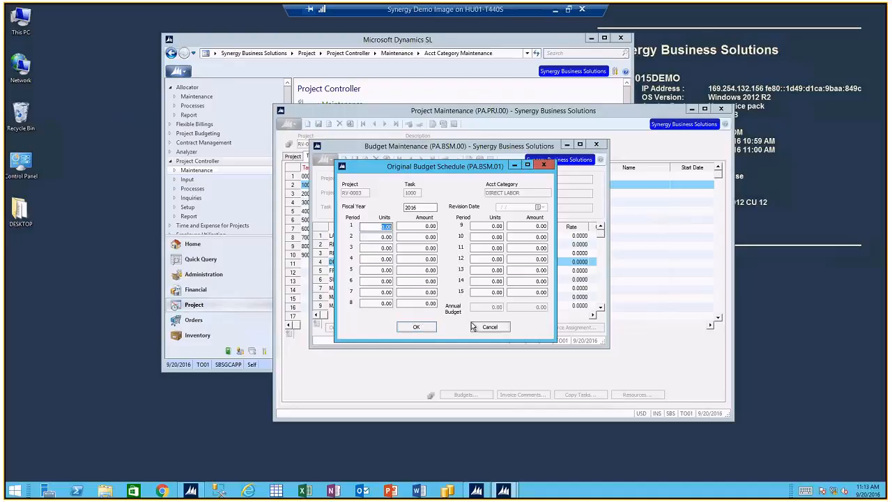
click(417, 328)
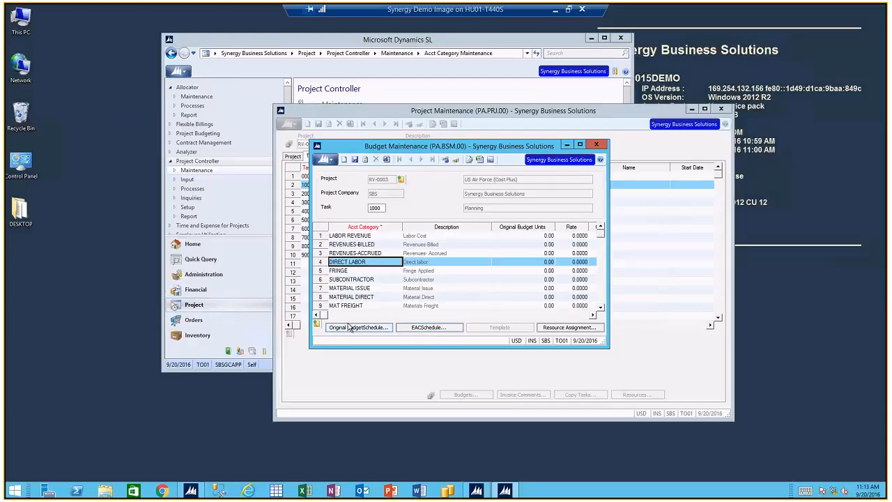
Examine the EAC Schedule for DIRECT LABOR on the Planning task, and close the budget and project windows
click(414, 332)
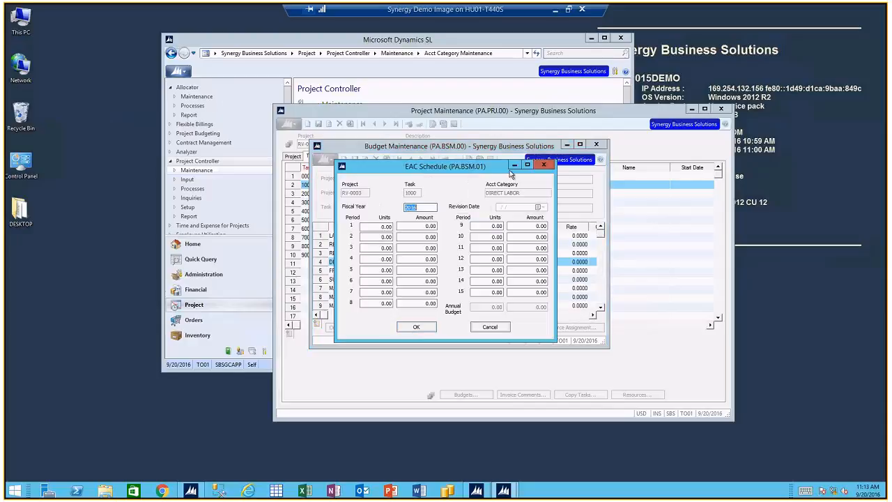
drag(512, 173, 642, 197)
click(644, 352)
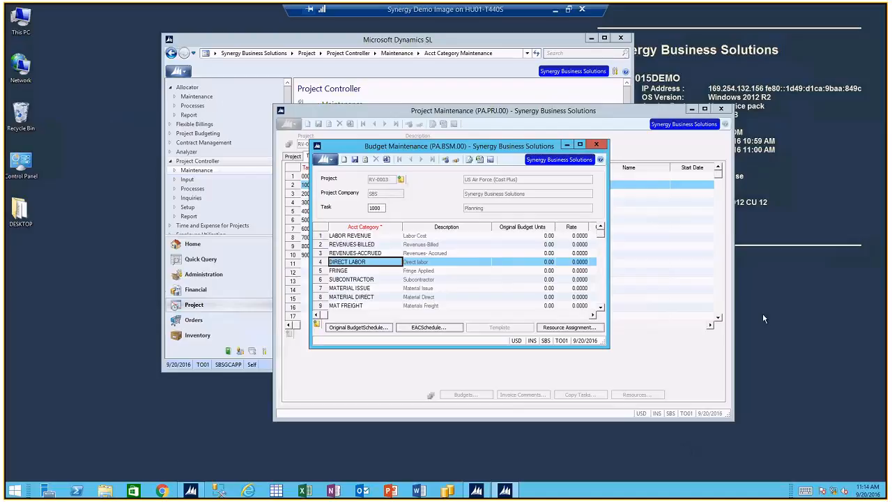
click(596, 144)
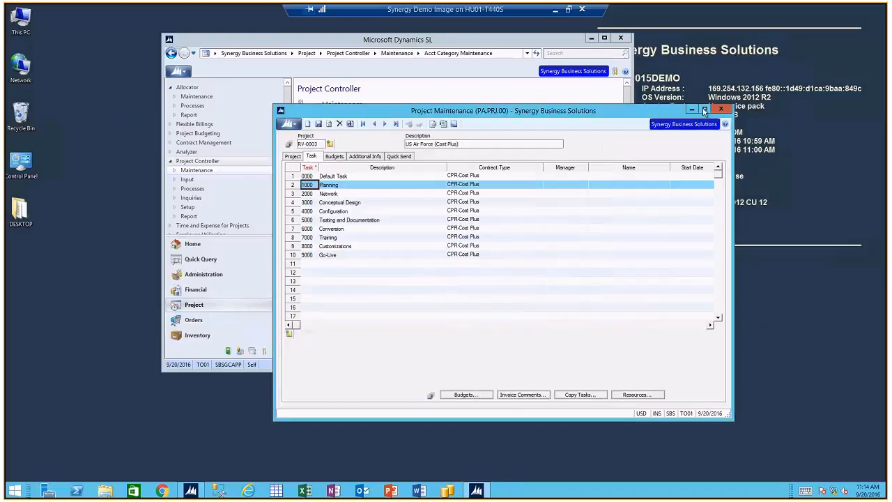
click(720, 109)
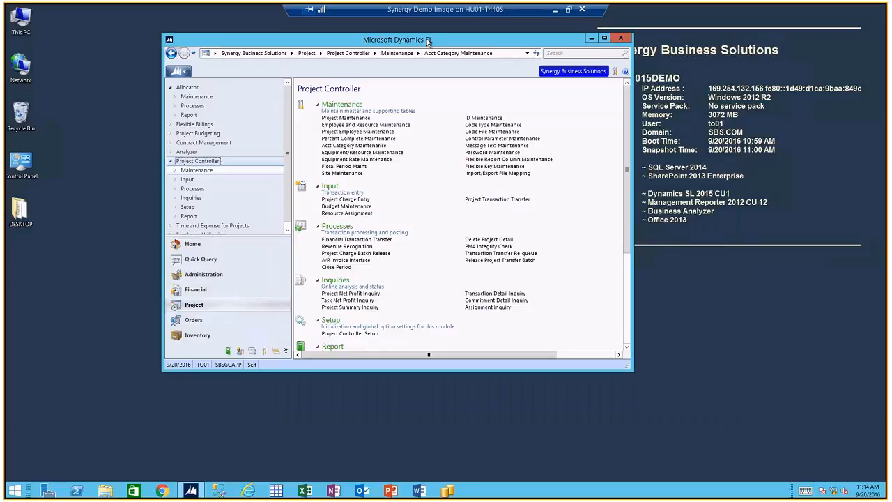
View the task 2000 budget of project RV-0003 in a standalone Budget Maintenance window, widened to show the amounts, and close it
drag(427, 42, 452, 49)
click(371, 214)
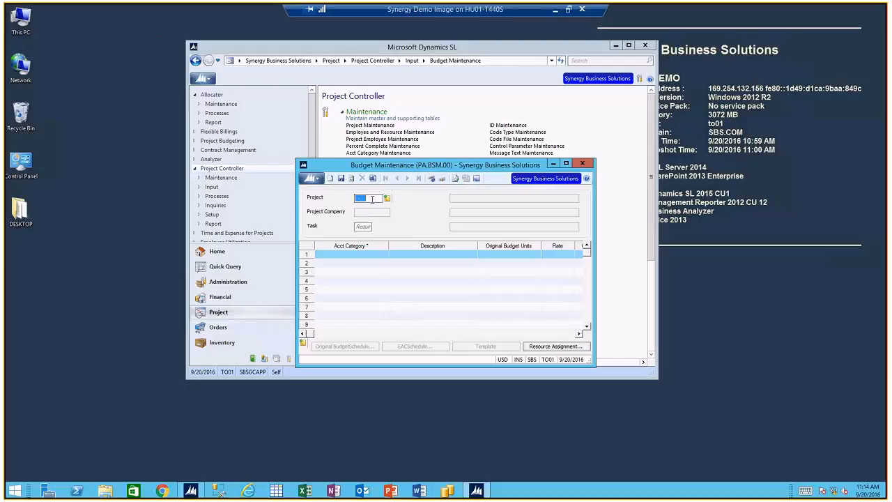
text(RV-0003)
key(Tab)
text(2000)
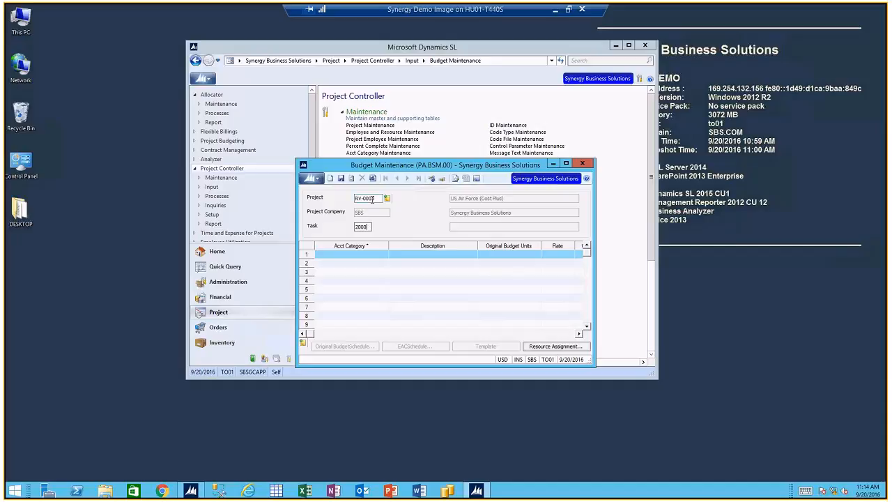
key(Tab)
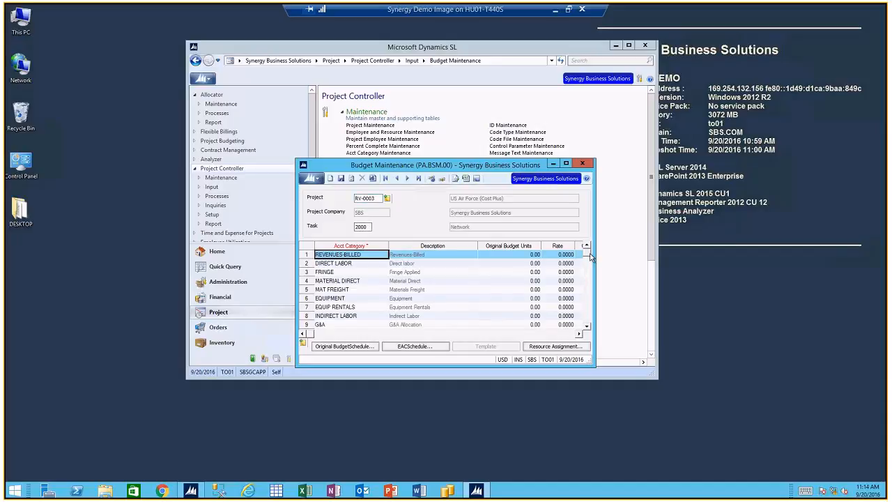
drag(594, 258, 690, 279)
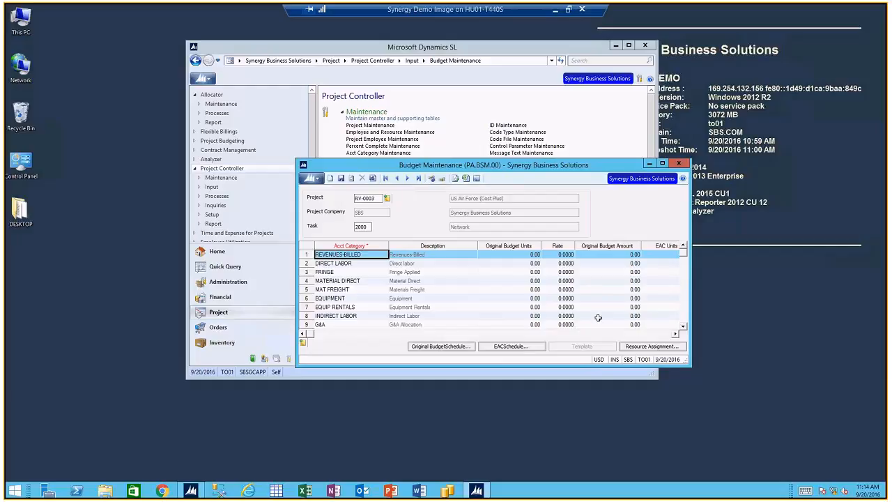
click(685, 164)
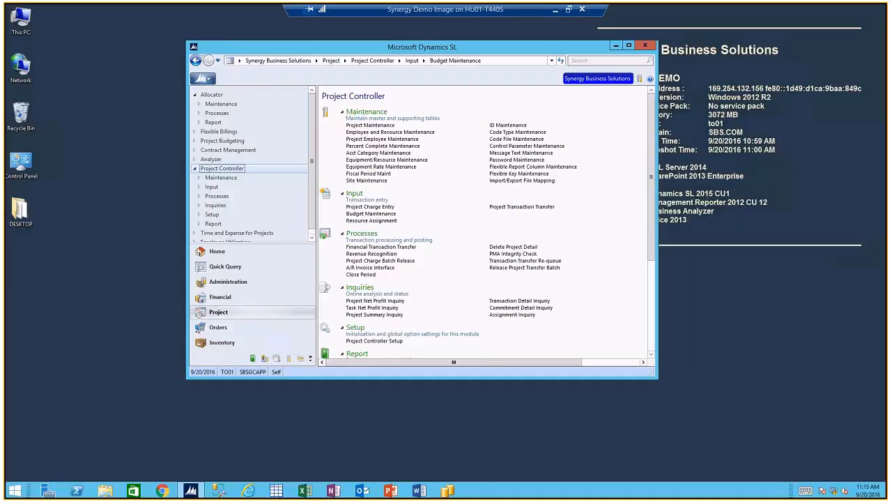
Switch project RV-0001 to Budget by Revisions in Project Maintenance, save the project and close the window
click(382, 126)
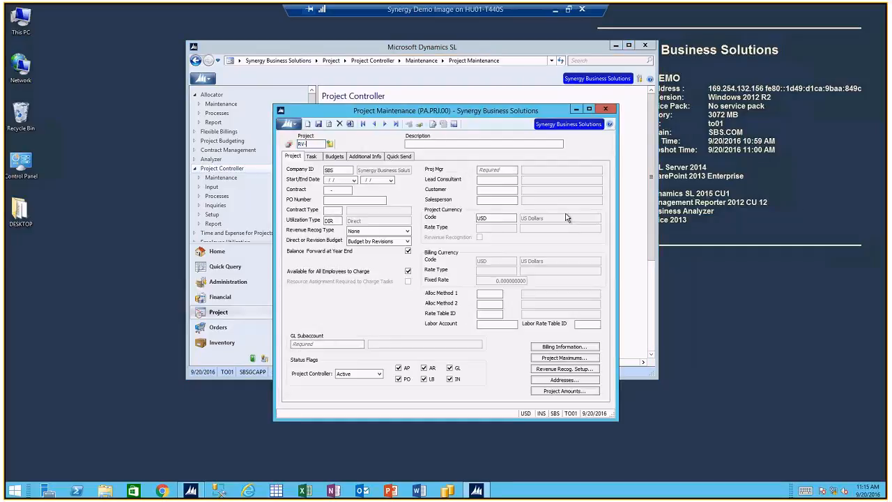
text(0001)
key(Tab)
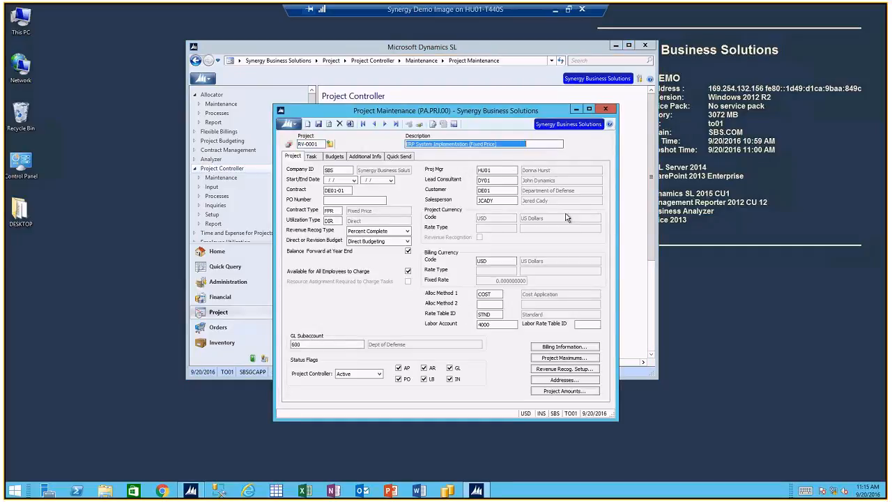
click(374, 241)
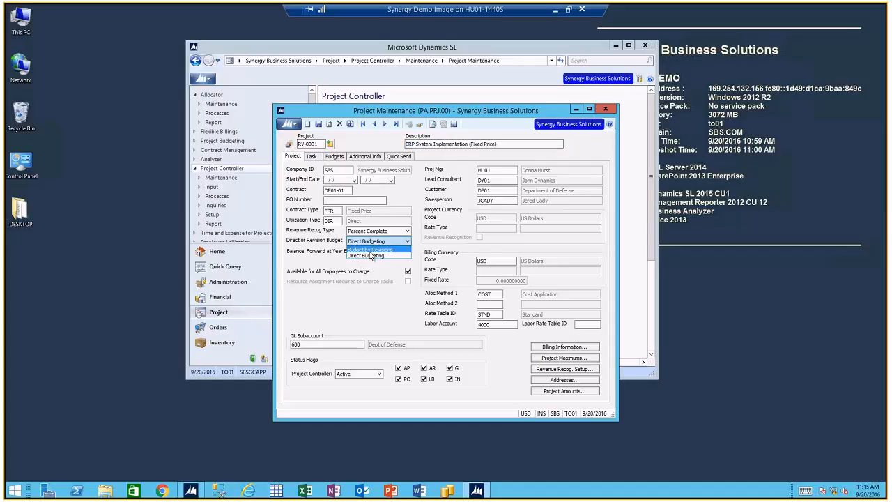
click(371, 249)
click(318, 123)
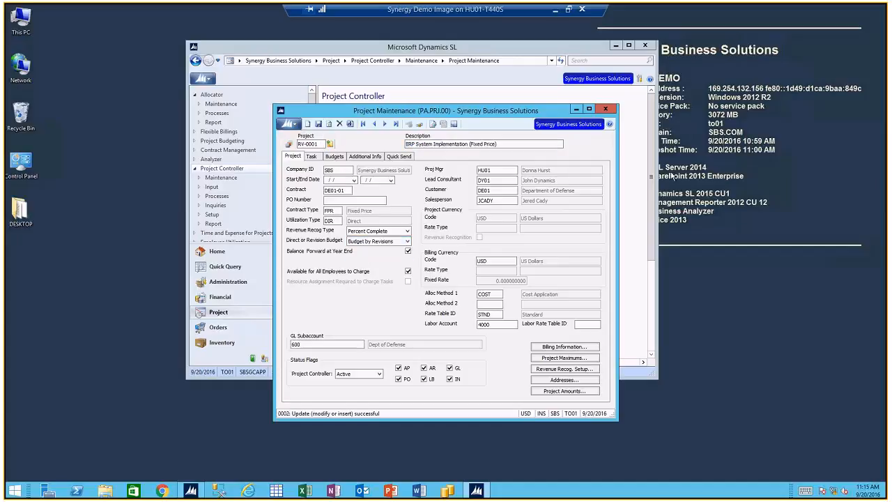
right_click(795, 238)
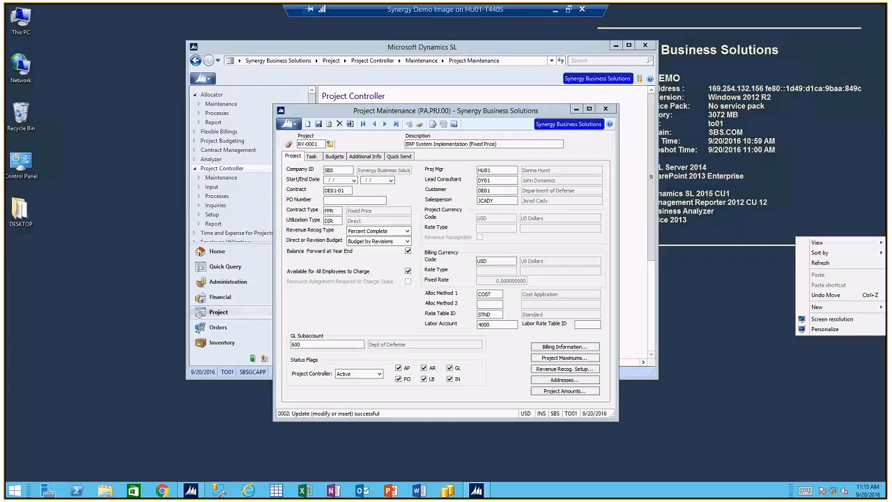
click(606, 109)
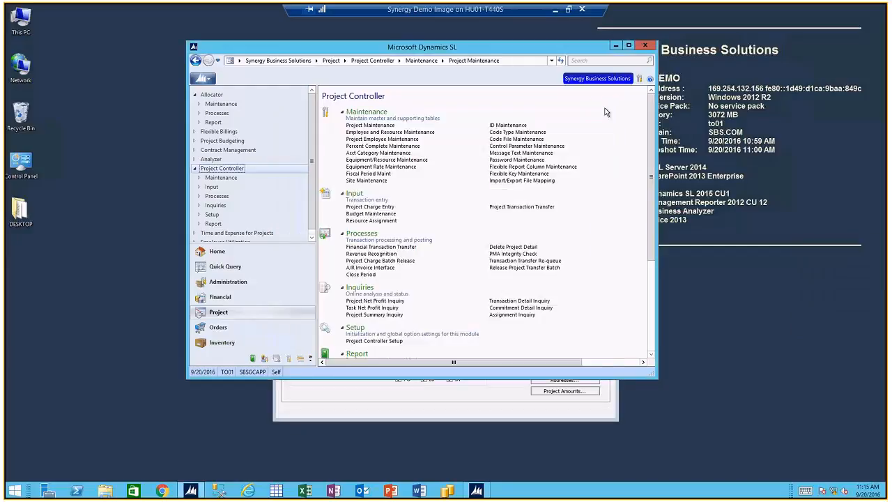
Open Budget Revision Maintenance in the Project Budgeting module and load project RV-0001
click(221, 142)
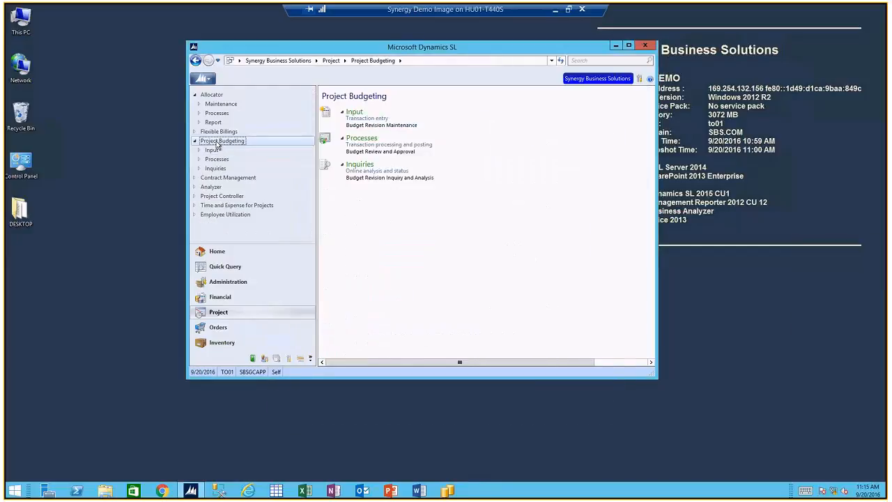
click(356, 127)
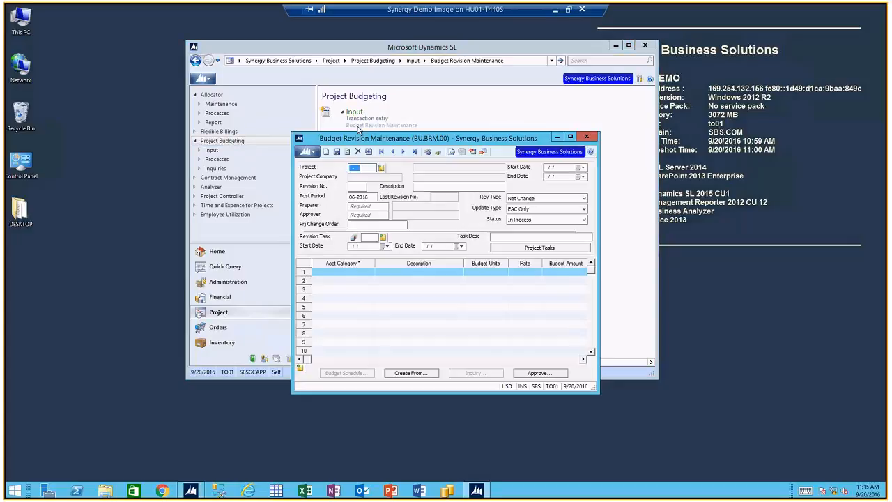
text(RV-0001)
key(Tab)
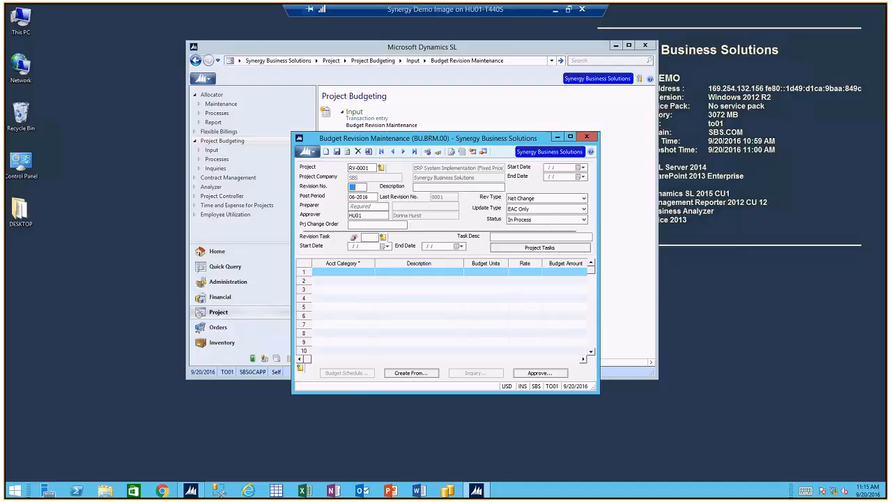
Review the available revision types for the budget revision, keeping Net Change selected
click(529, 202)
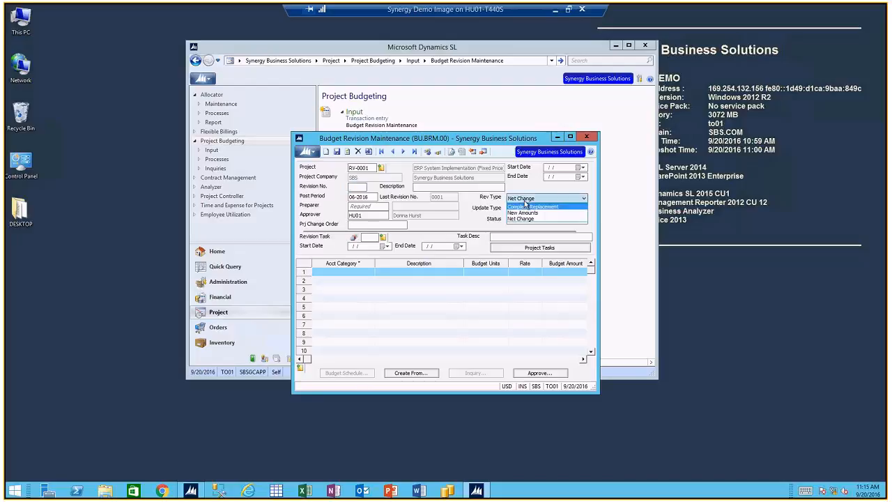
key(Down)
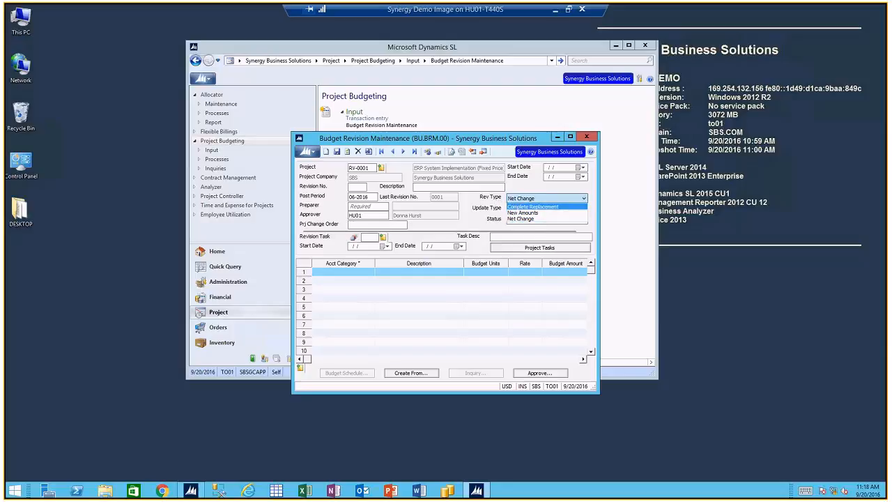
click(529, 219)
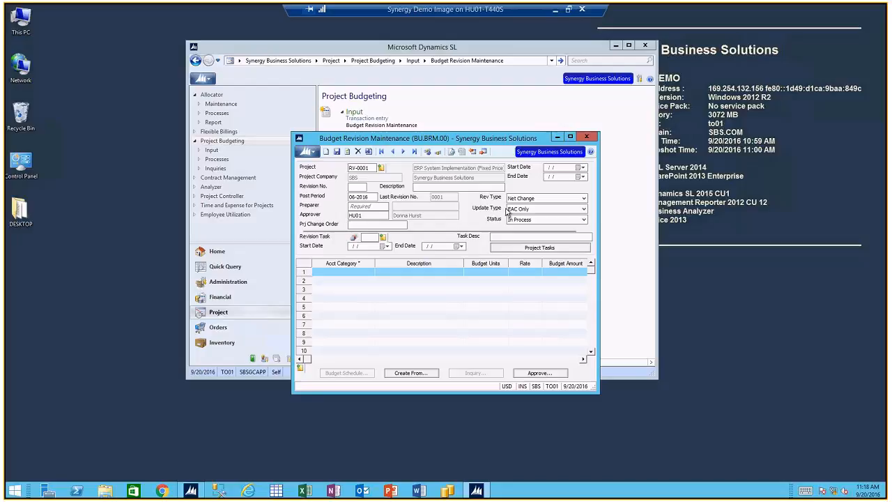
Try to set the update type to Original Budget & EAC, and load revision 0001 of the project
click(511, 210)
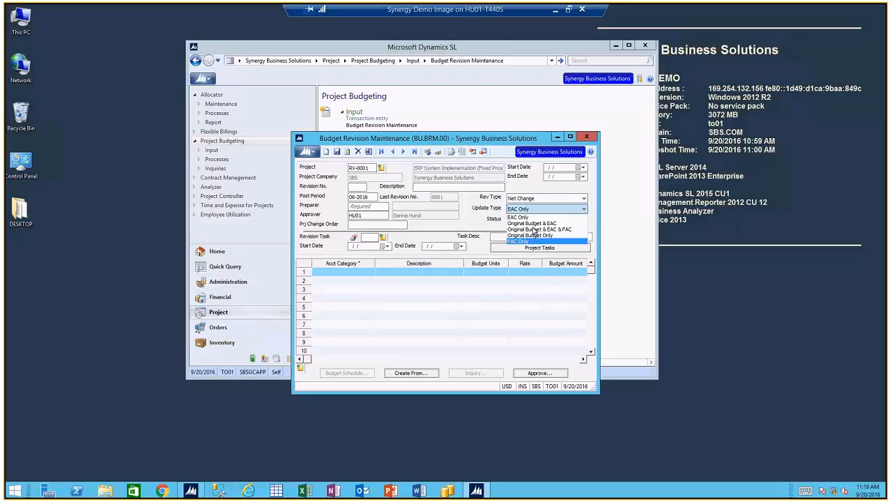
click(534, 230)
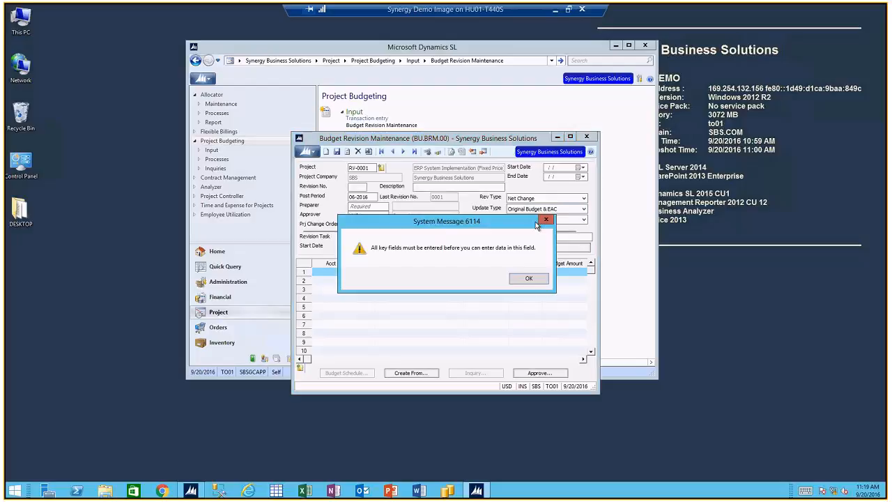
click(537, 279)
text(1)
key(Tab)
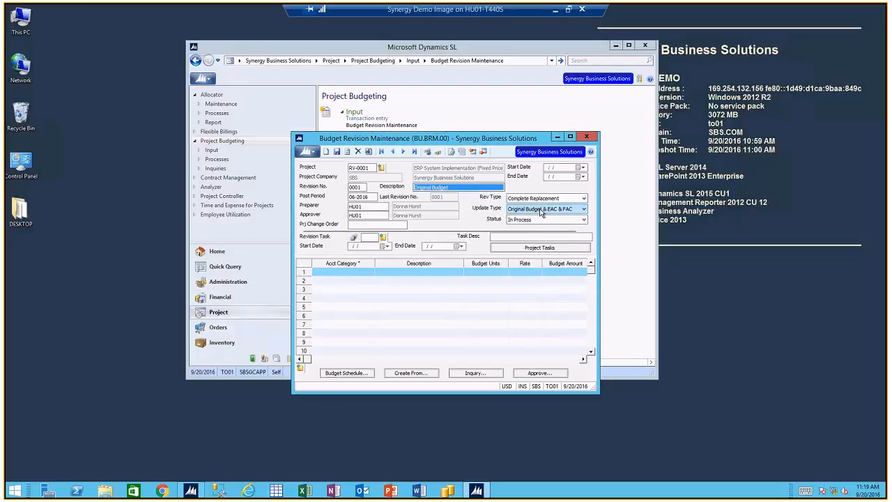
Review the update types for revision 0001, trying Original Budget Only, and set the update type to Original Budget & EAC
click(540, 208)
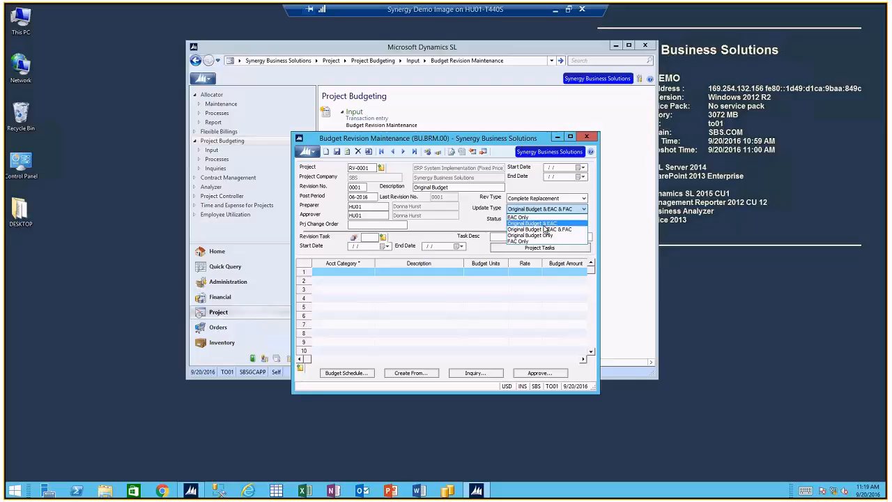
click(545, 224)
click(544, 208)
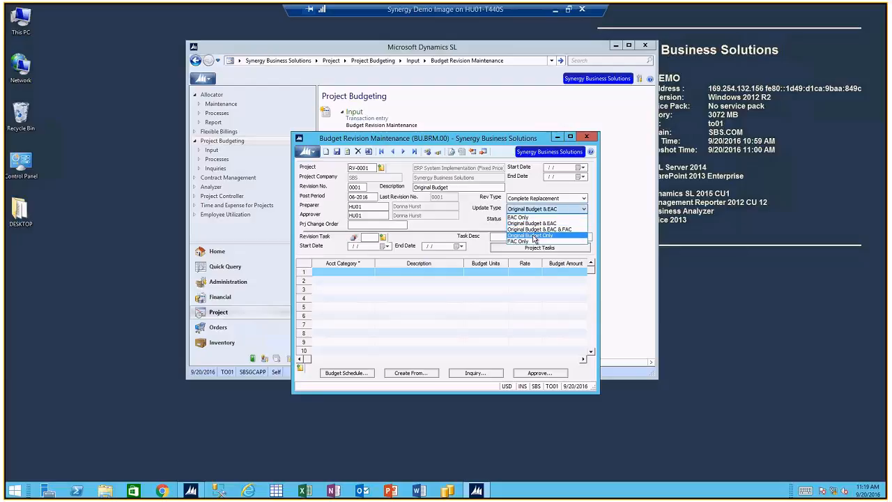
click(533, 235)
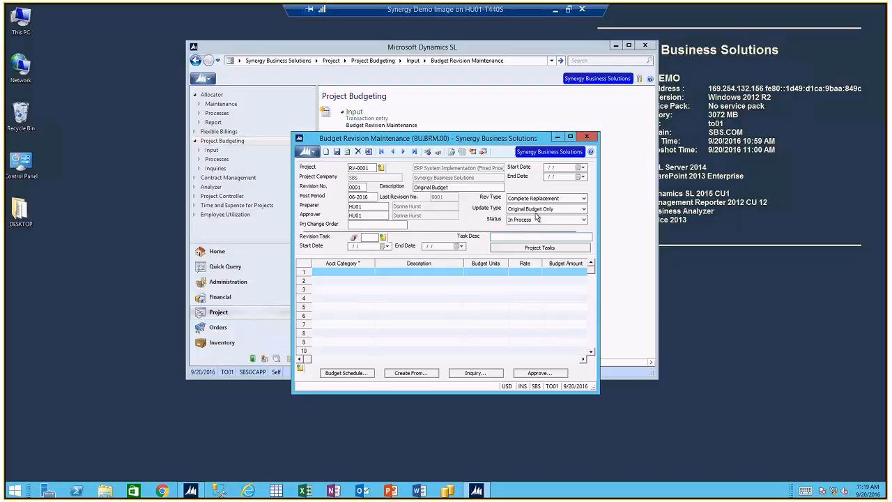
click(536, 209)
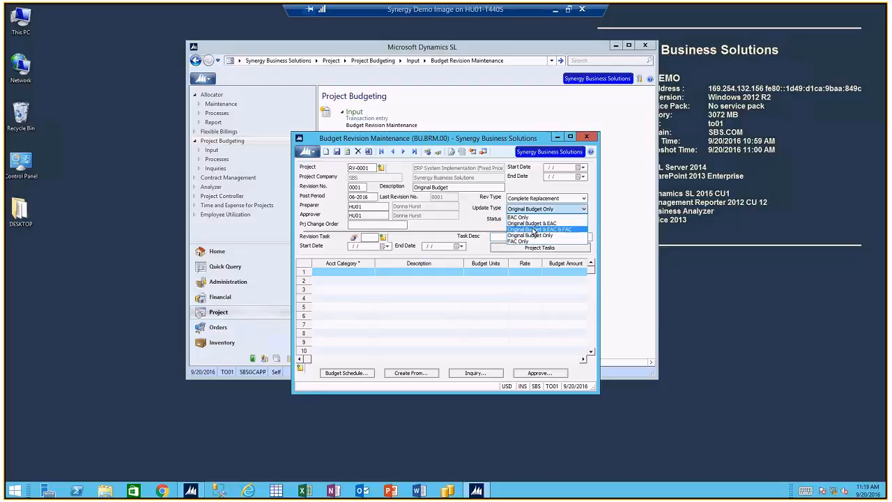
click(533, 223)
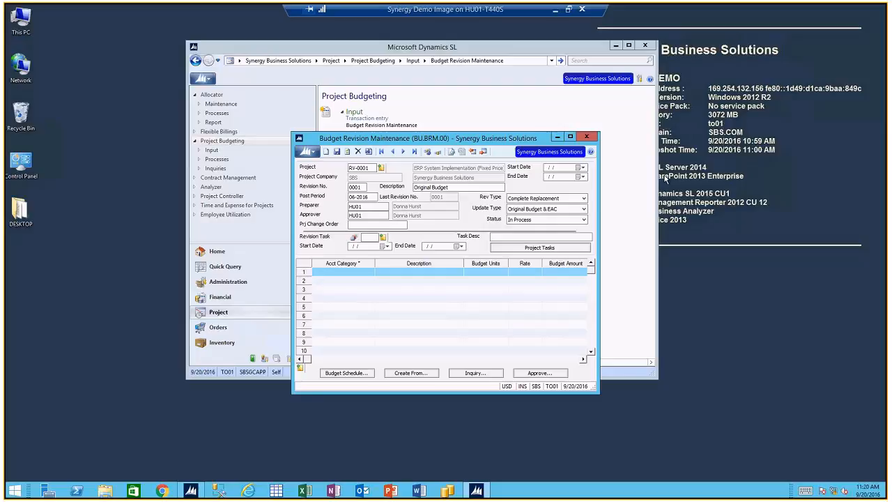
Review the revision number, description and available revision types, keeping Complete Replacement selected
double_click(363, 187)
click(453, 189)
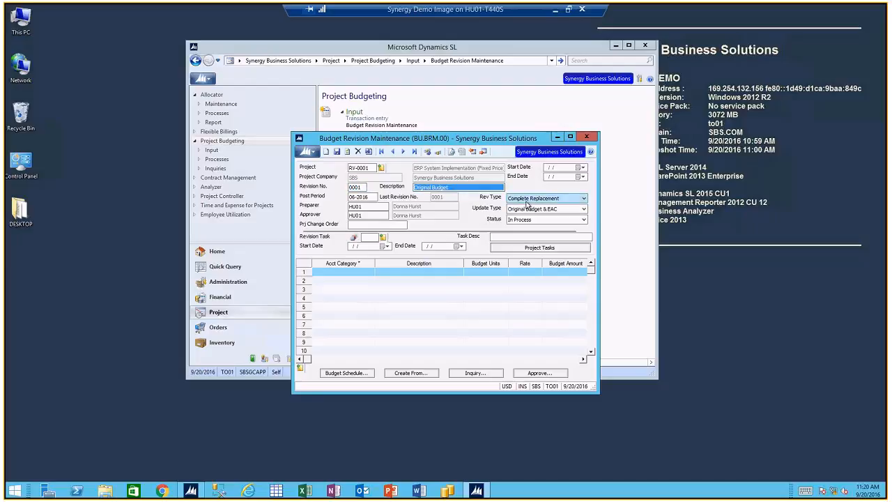
click(526, 200)
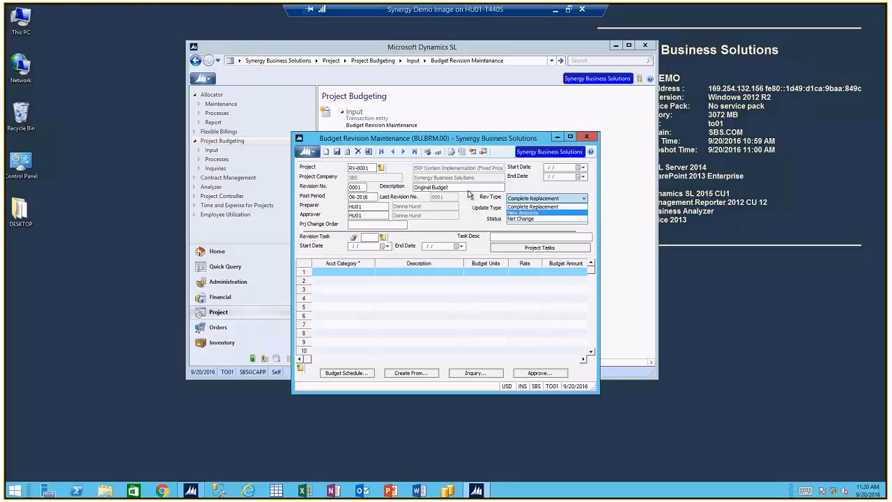
click(527, 201)
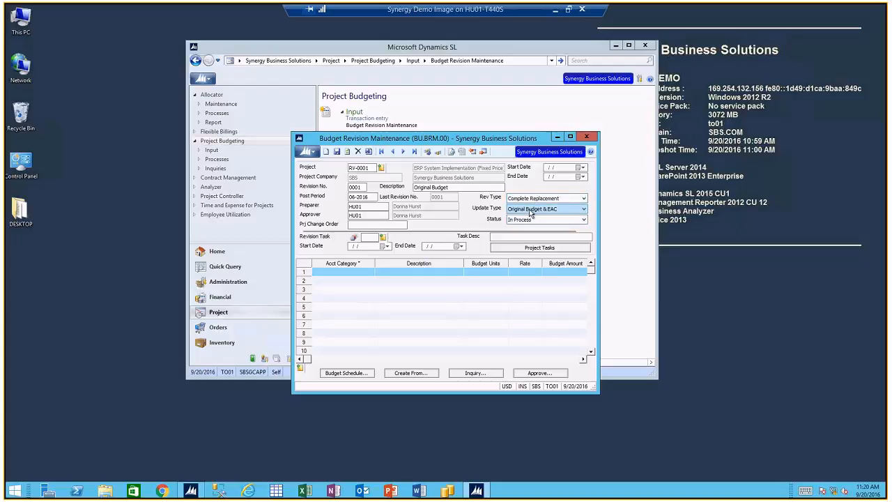
drag(499, 138, 512, 112)
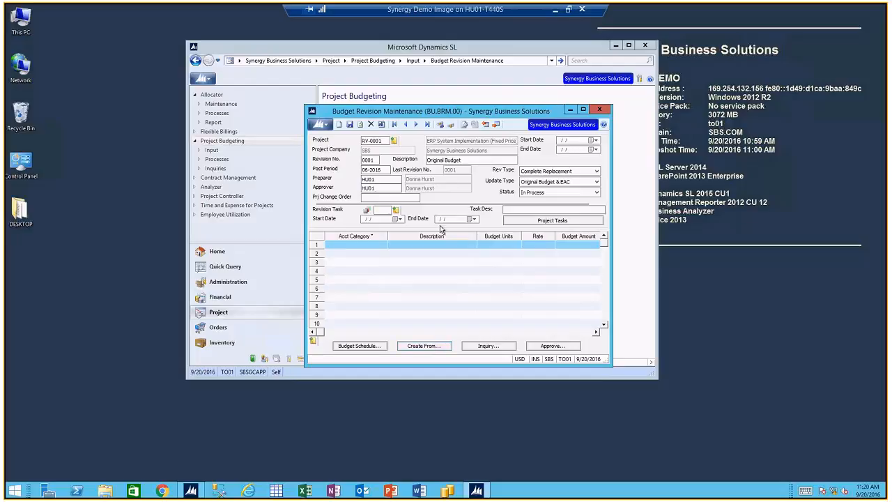
Create the Planning task's budget lines from project RV-0002, source task 1000, using EAC source data and a 1.00 multiplier
click(433, 348)
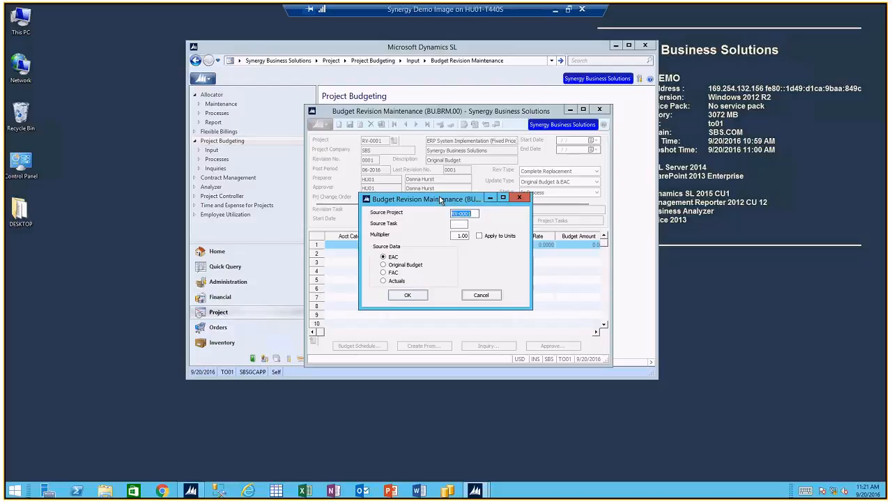
double_click(465, 225)
click(546, 349)
click(474, 214)
double_click(475, 214)
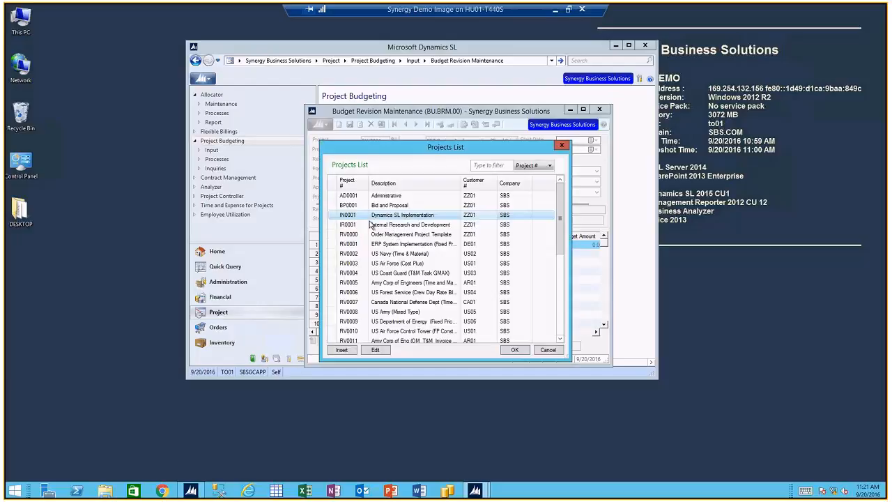
double_click(381, 260)
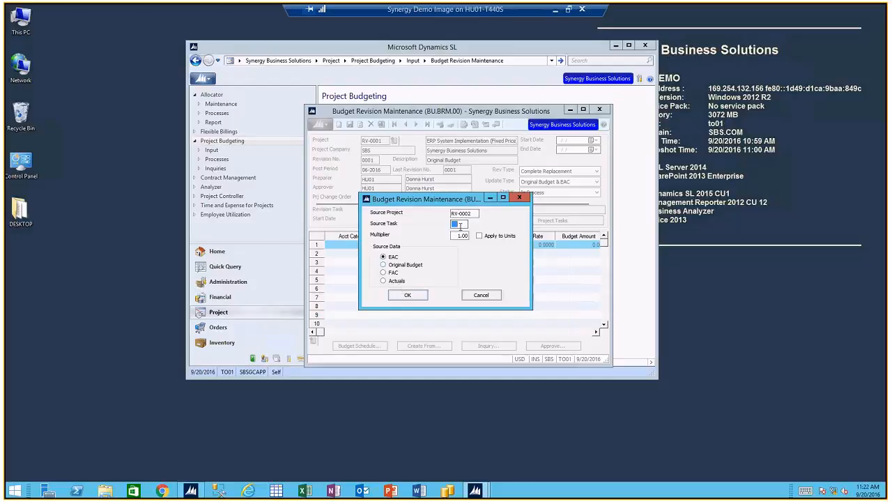
double_click(460, 223)
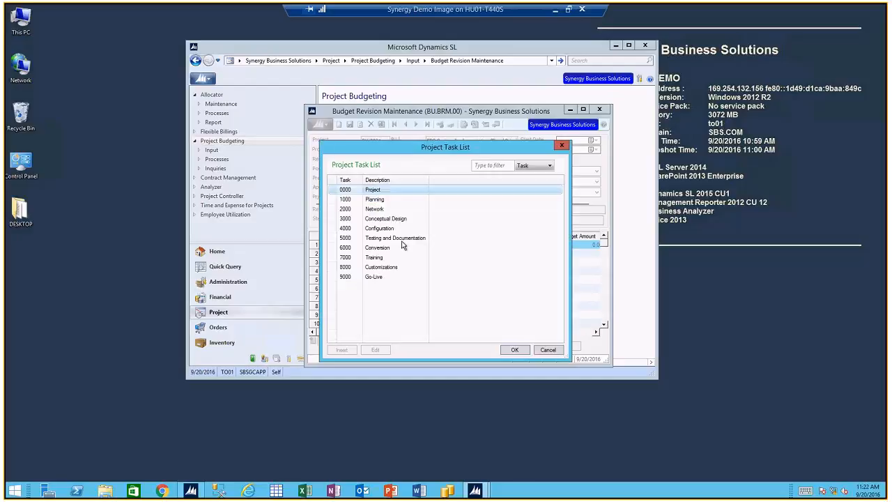
click(515, 348)
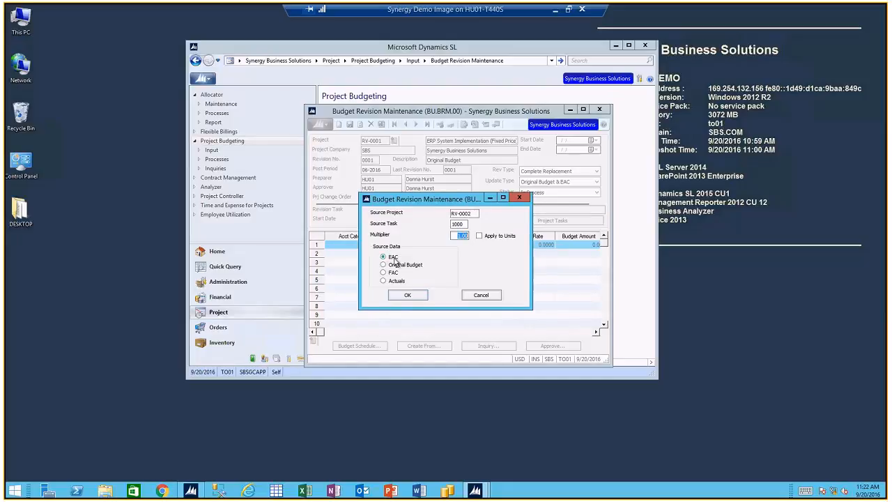
click(401, 295)
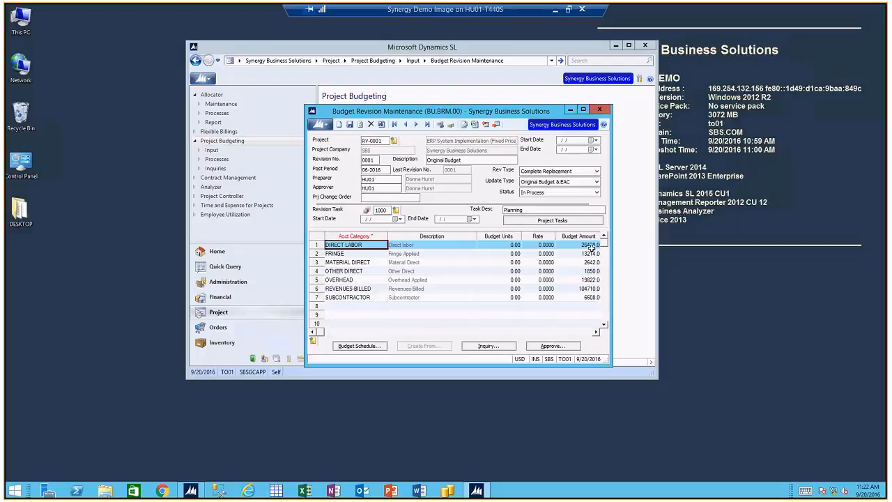
Set the Direct Labor budget amount of task 1000 to 30000.00 and save the revision
drag(589, 246, 591, 296)
click(591, 298)
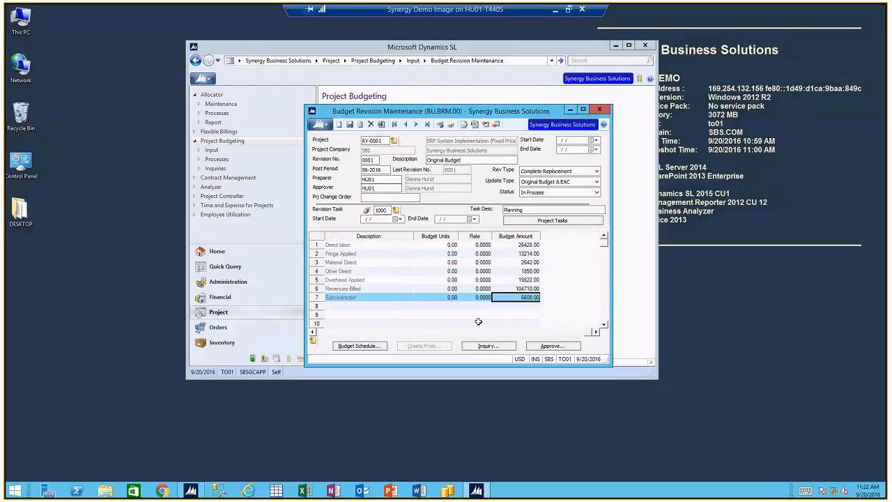
click(344, 324)
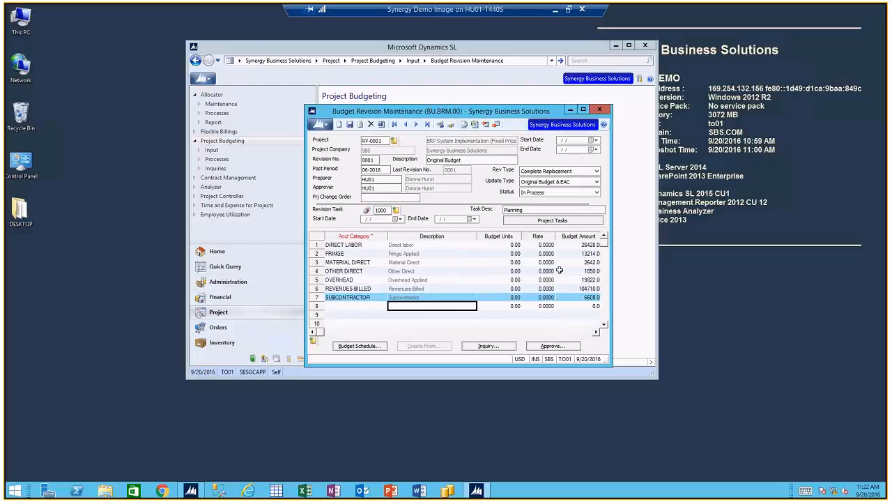
drag(611, 262, 647, 262)
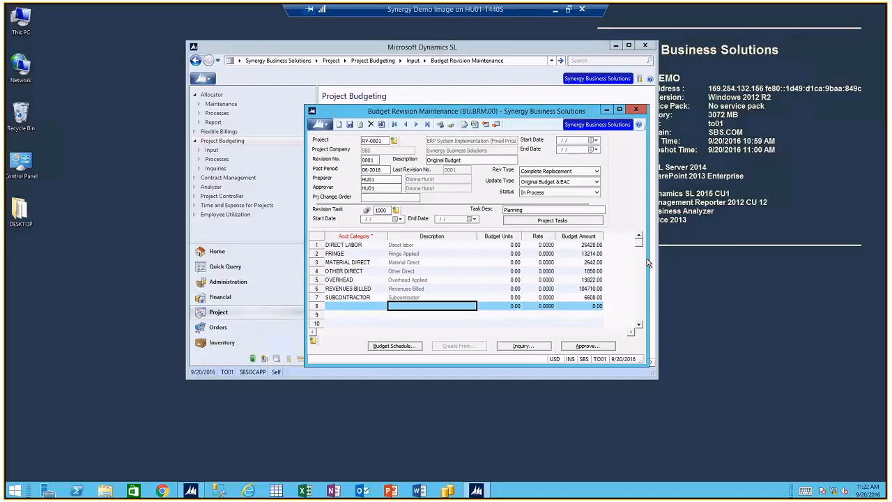
click(590, 245)
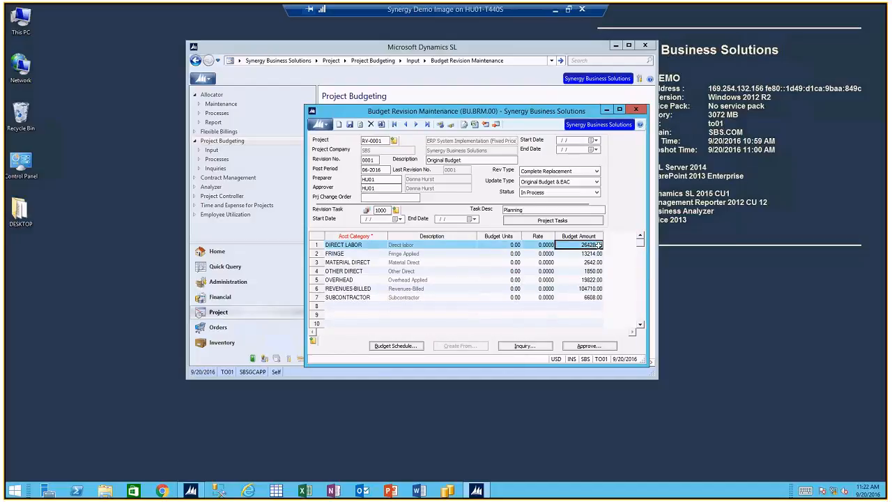
text(30000)
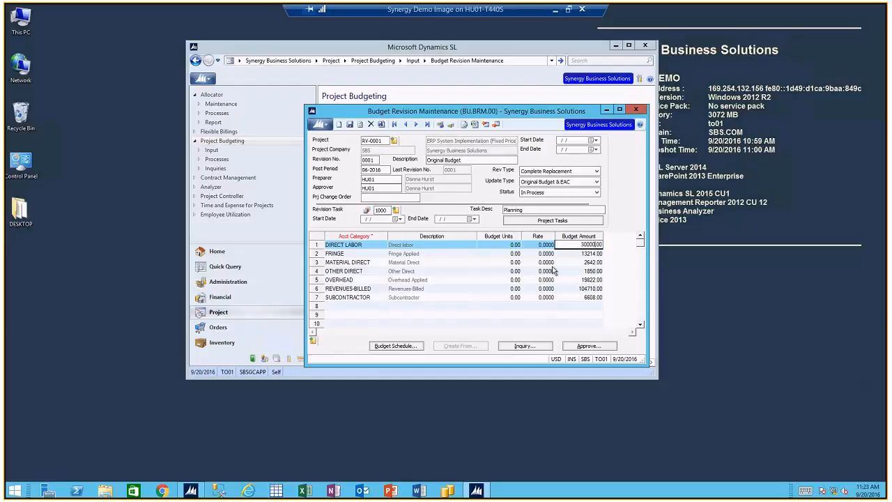
click(540, 245)
click(351, 124)
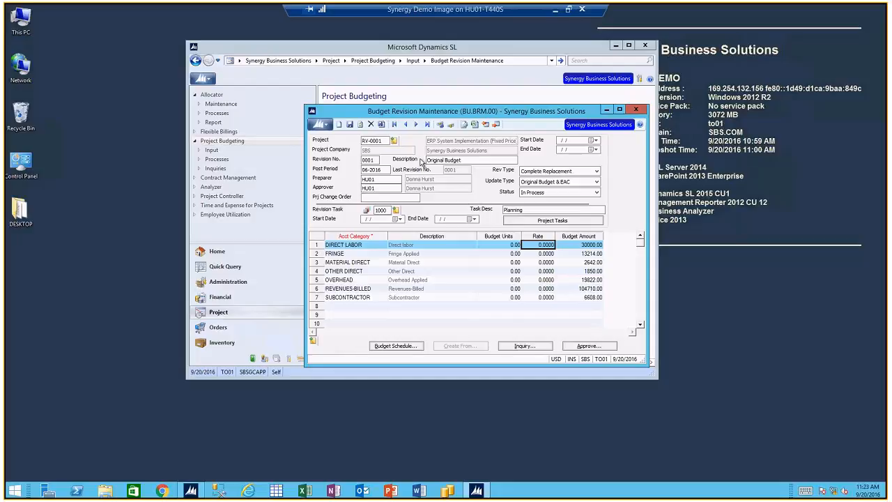
Schedule a Direct Labor amount of 35000.00 in period 01-2016, save the budget schedule and close it
click(410, 348)
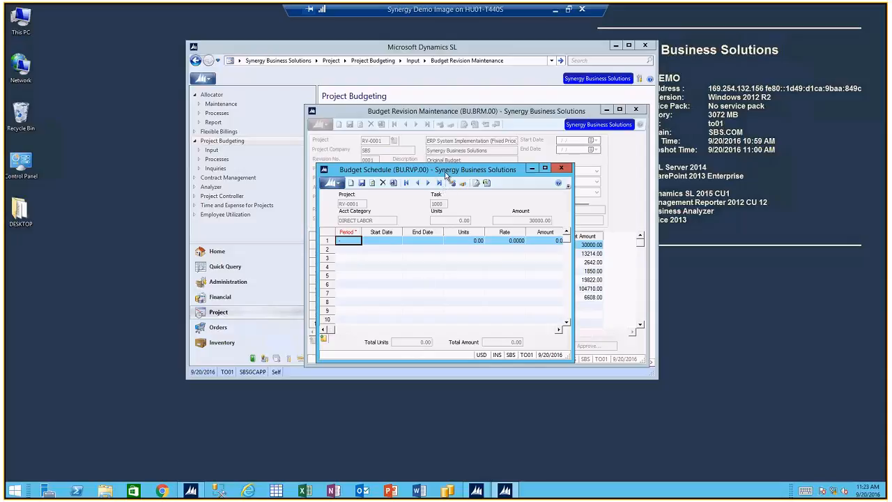
drag(445, 174, 301, 174)
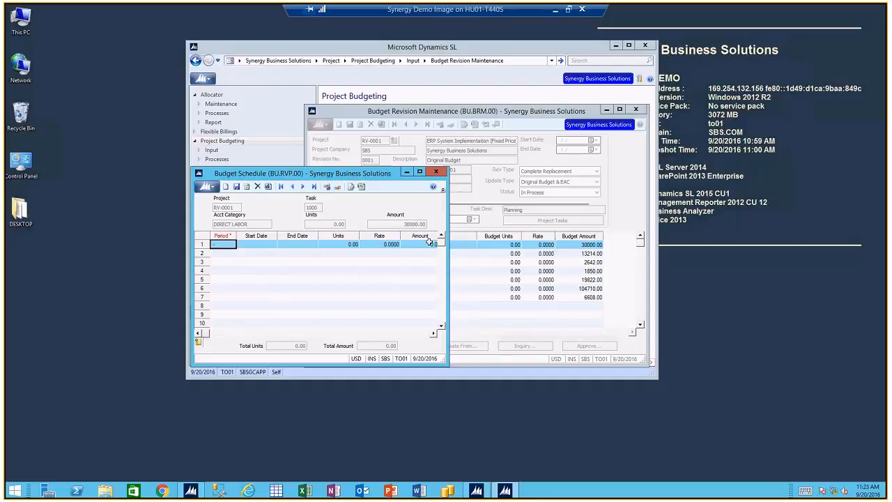
text(0116)
key(Tab)
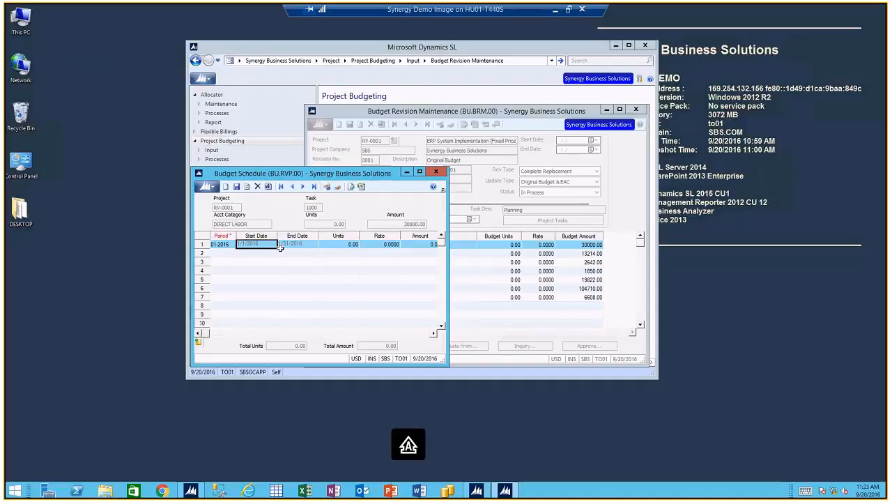
key(Tab)
key(Tab)
key(Tab)
key(Tab)
text(35000)
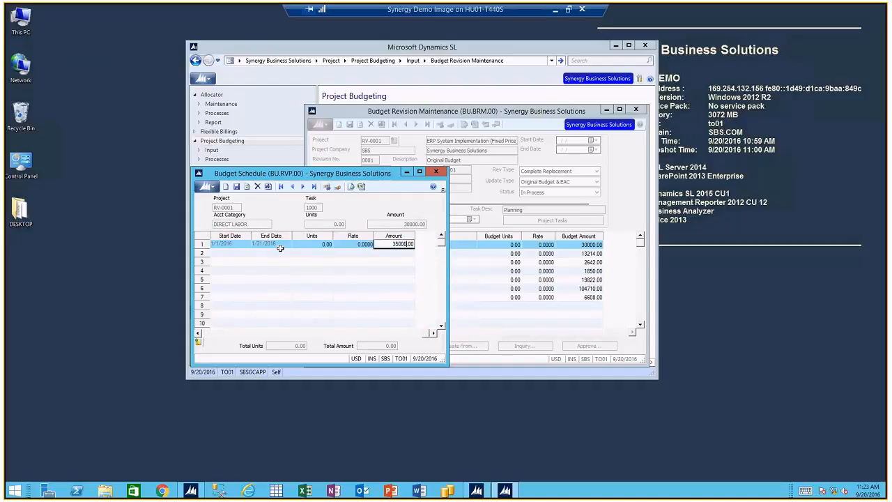
click(236, 186)
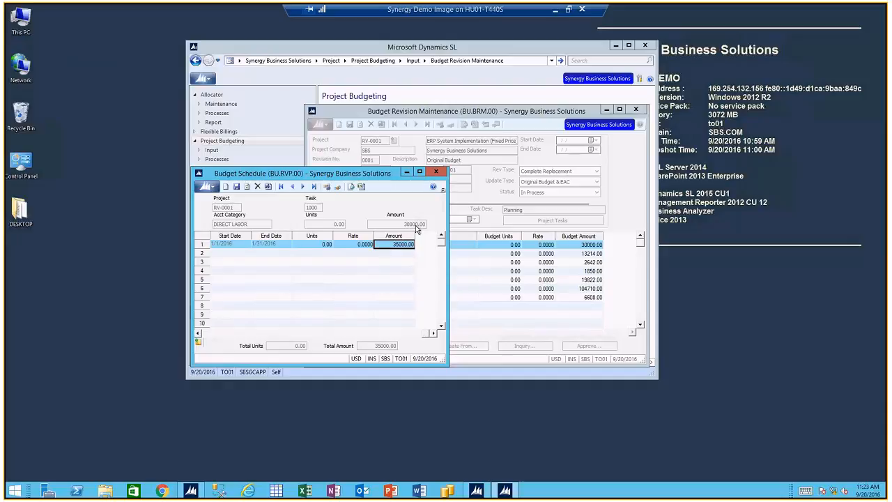
click(436, 171)
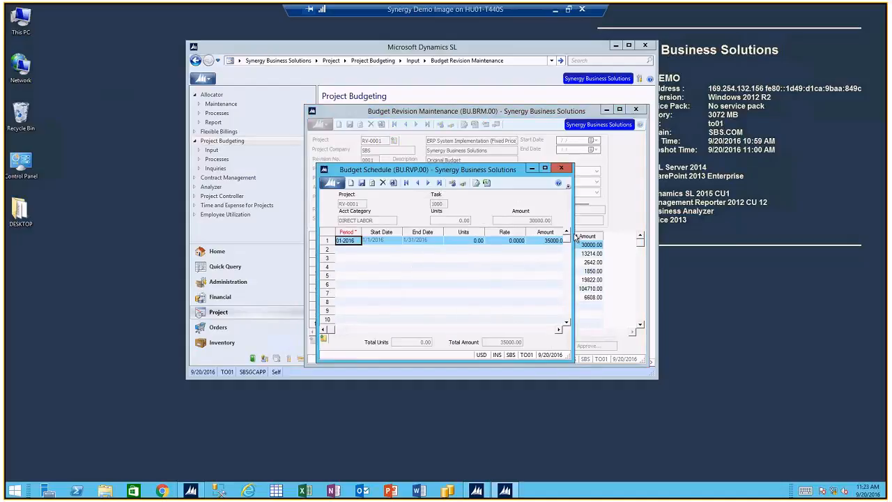
Compare the Direct Labor schedule total with the revision's budget amount and close the budget schedule
drag(574, 237, 617, 236)
drag(530, 172, 465, 176)
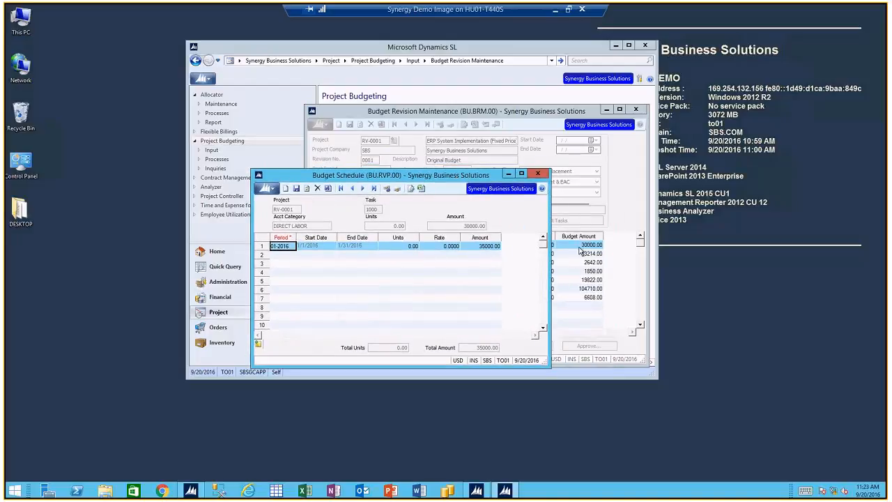
click(537, 173)
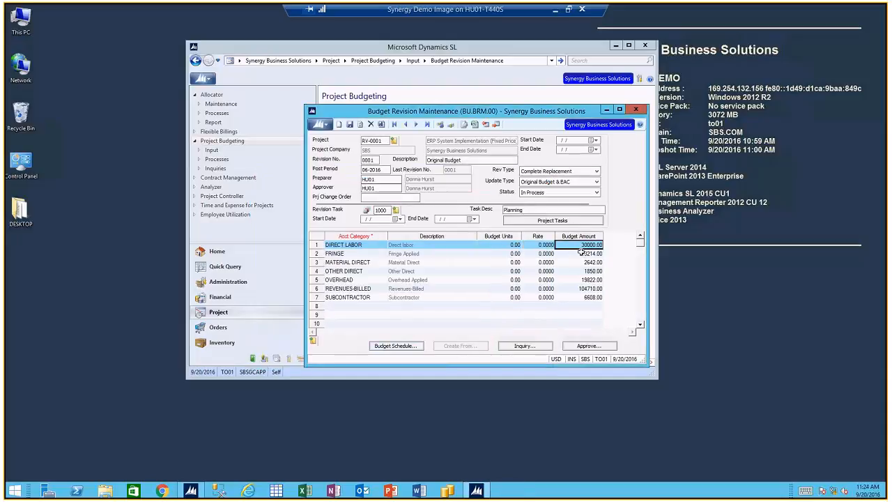
Try a Direct Labor budget amount of 0 and save the revision
text(0)
click(581, 252)
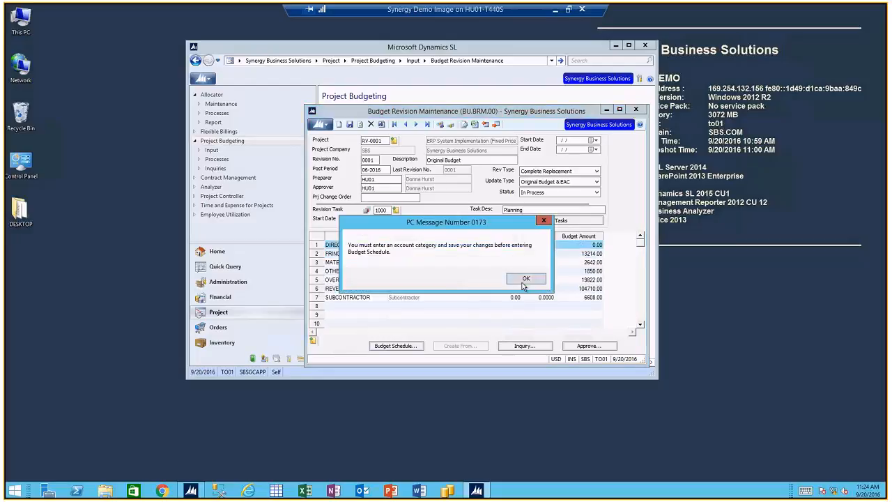
click(523, 281)
click(349, 124)
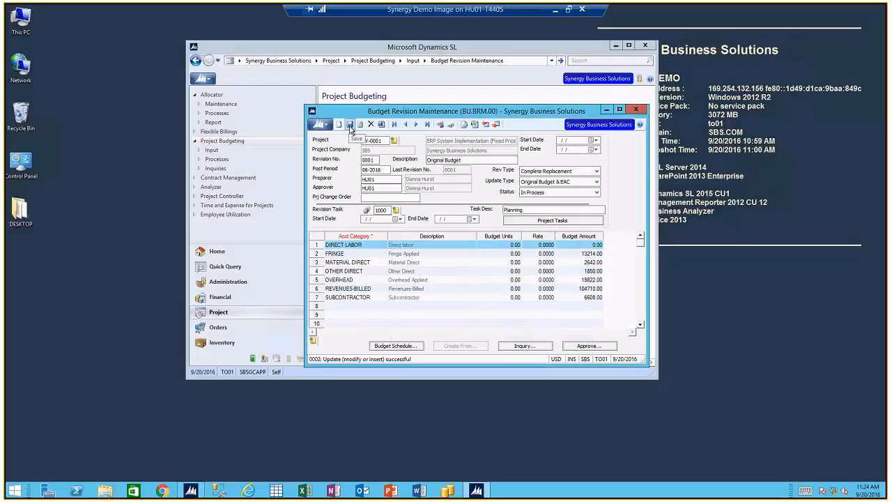
Check the Direct Labor budget schedule again, close it, and set the Direct Labor budget amount to 35000.00
click(394, 346)
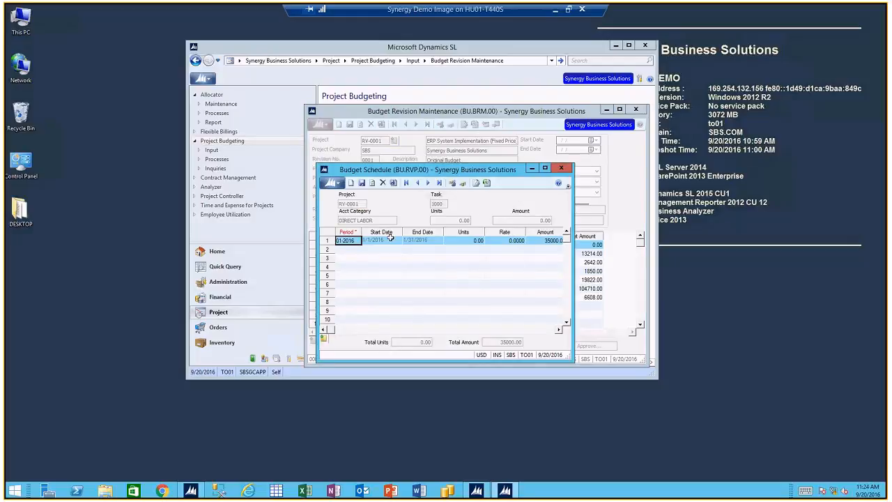
click(562, 168)
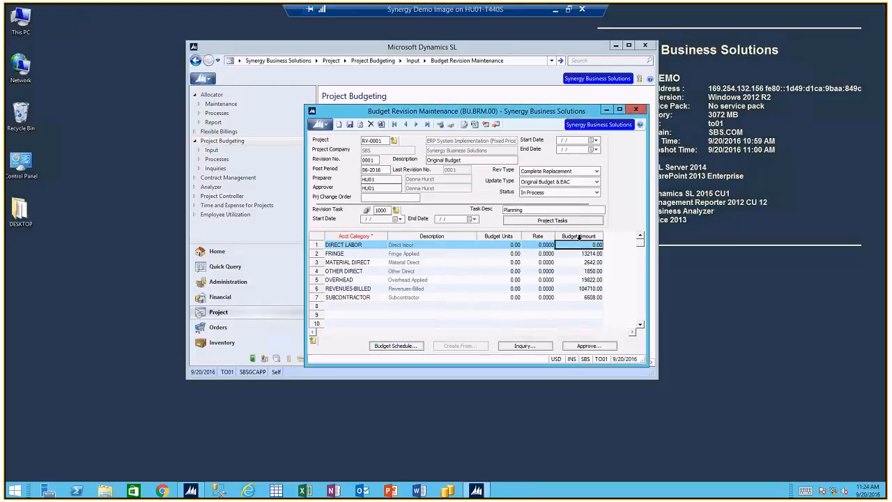
key(Tab)
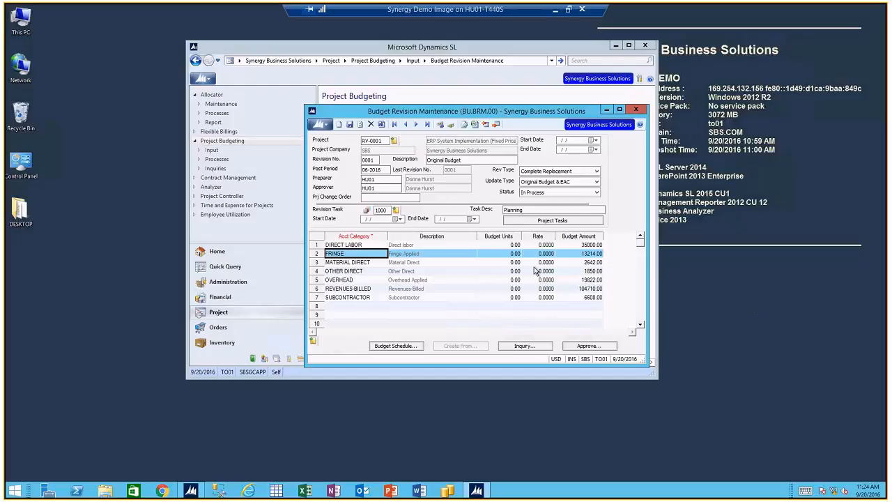
click(547, 194)
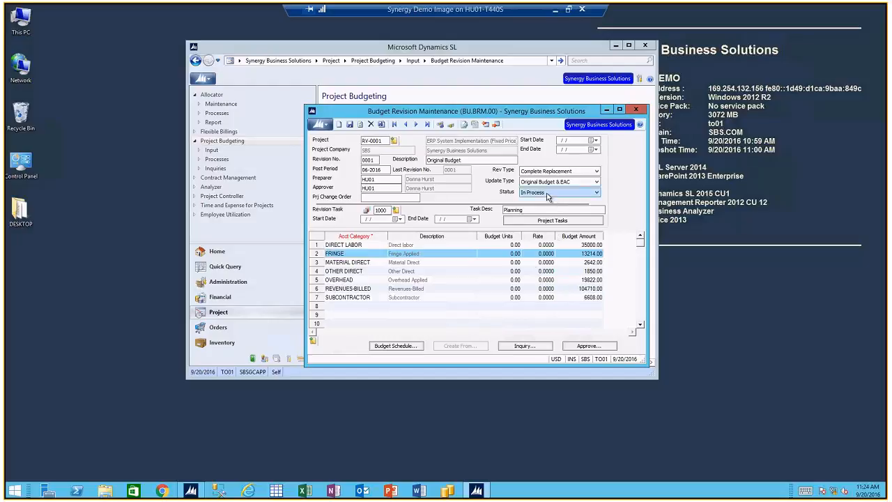
click(547, 195)
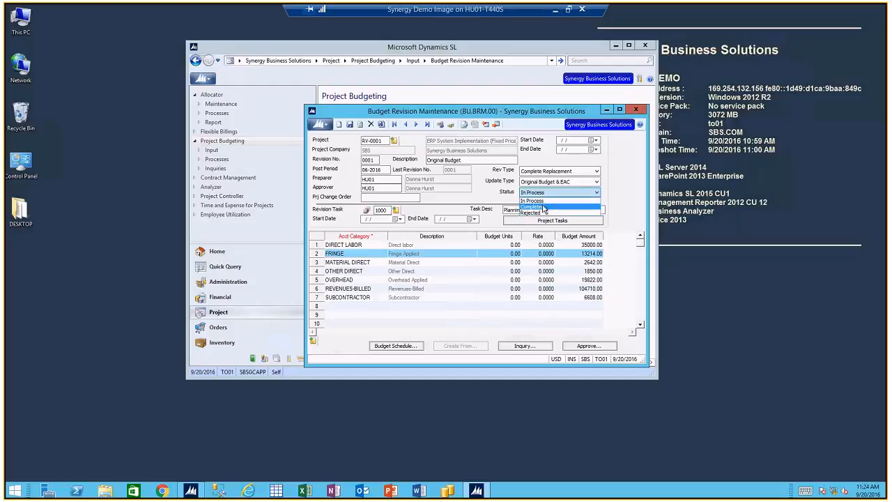
click(559, 252)
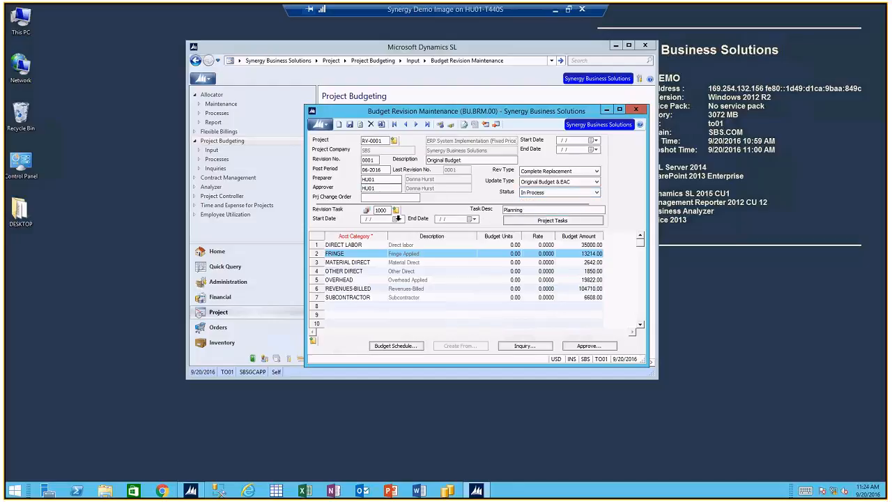
Change the budget revision's approver to DY01 and save the revision
click(397, 186)
text(DY01)
key(Tab)
click(349, 124)
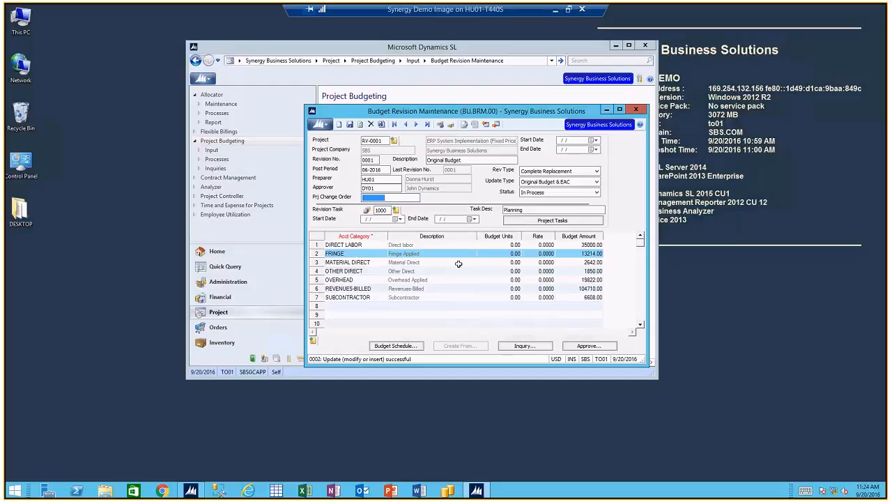
Set the budget revision's status to Completed and save it
click(535, 193)
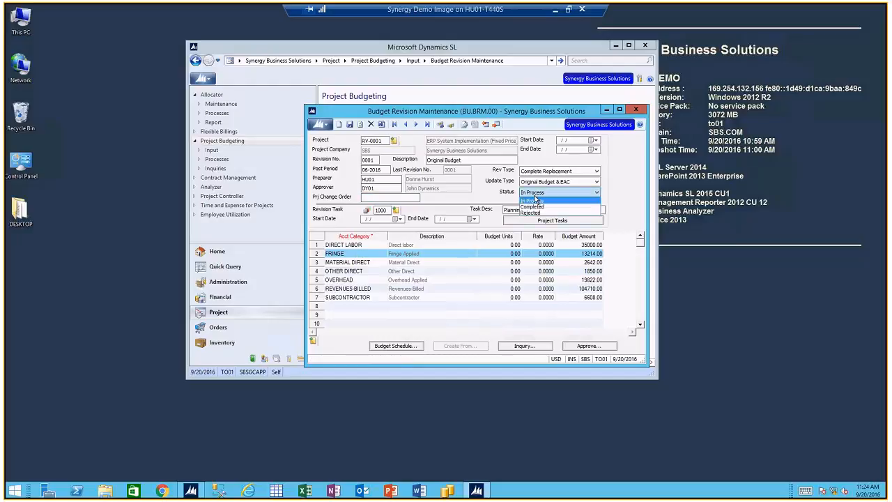
click(530, 207)
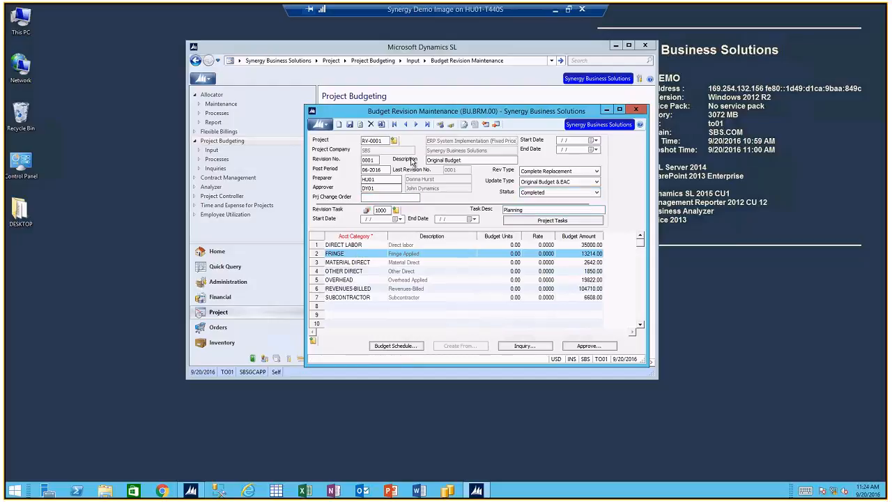
click(349, 124)
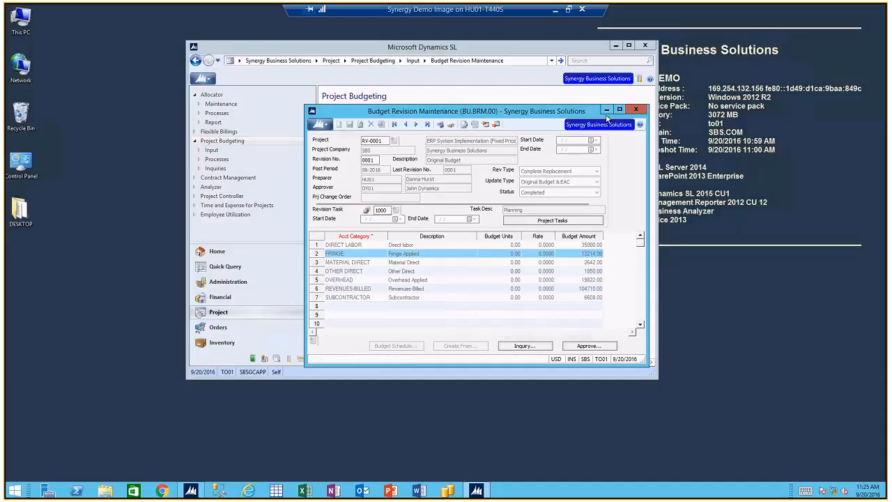
Open Budget Review and Approval and list the revisions awaiting approver DY01
drag(536, 114, 599, 133)
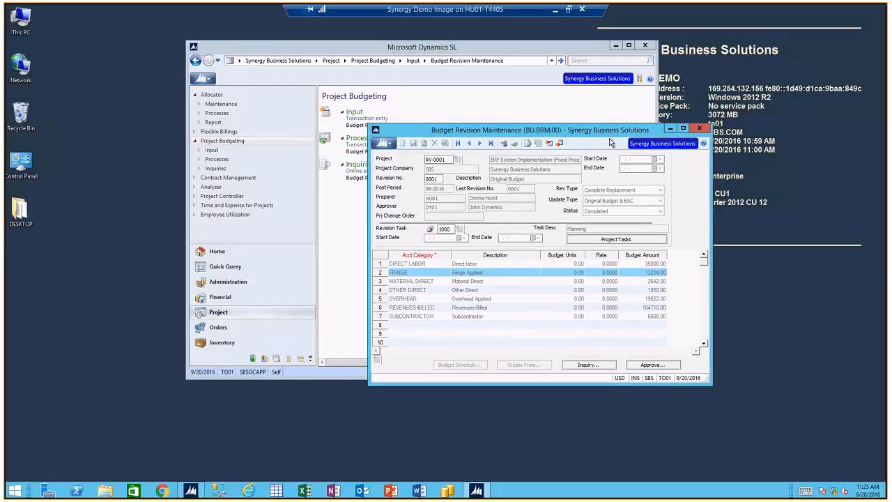
drag(613, 135, 663, 150)
drag(424, 47, 331, 45)
click(308, 150)
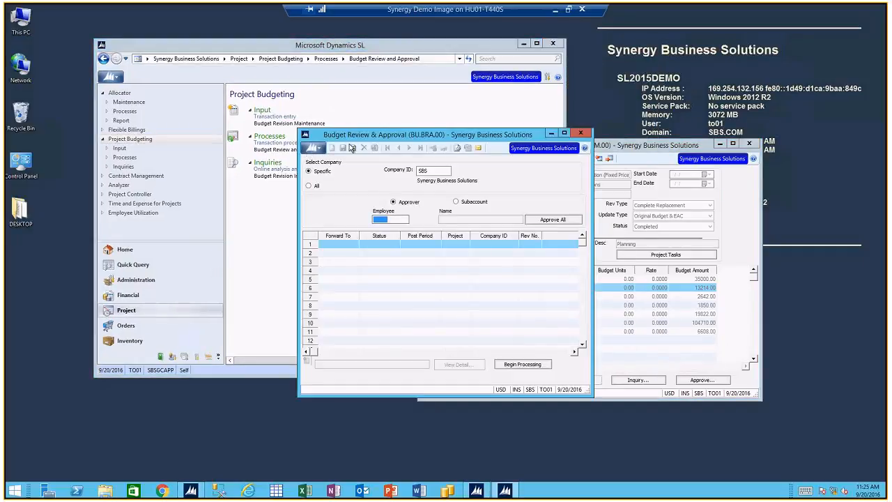
text(DY01)
key(Tab)
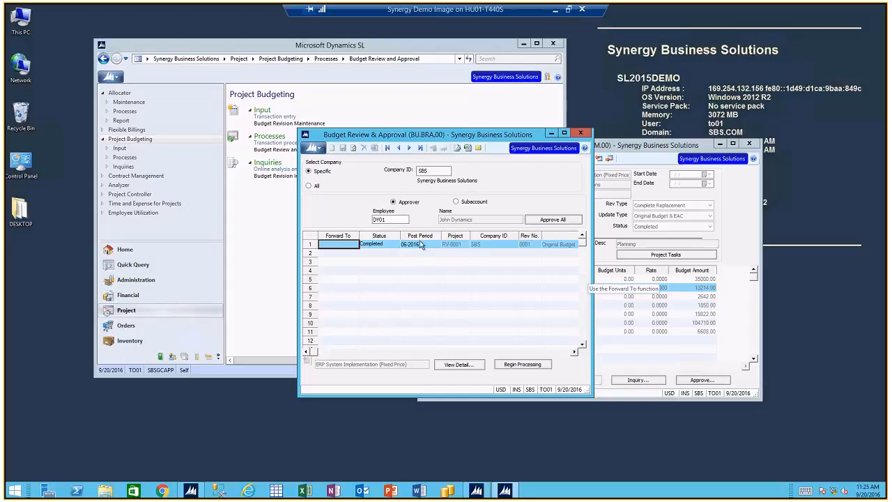
View the detail of project RV-0001's revision in an enlarged inquiry window, examine its amounts and margin, and close it
click(530, 245)
click(473, 365)
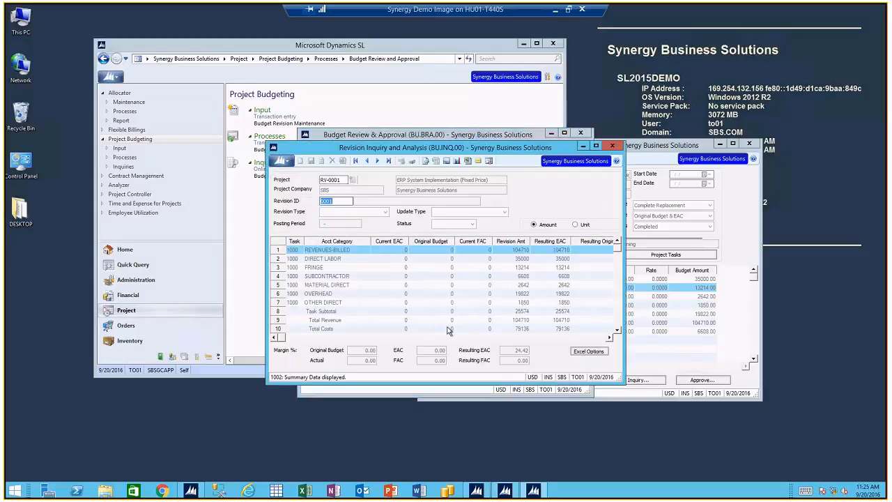
drag(400, 143, 421, 75)
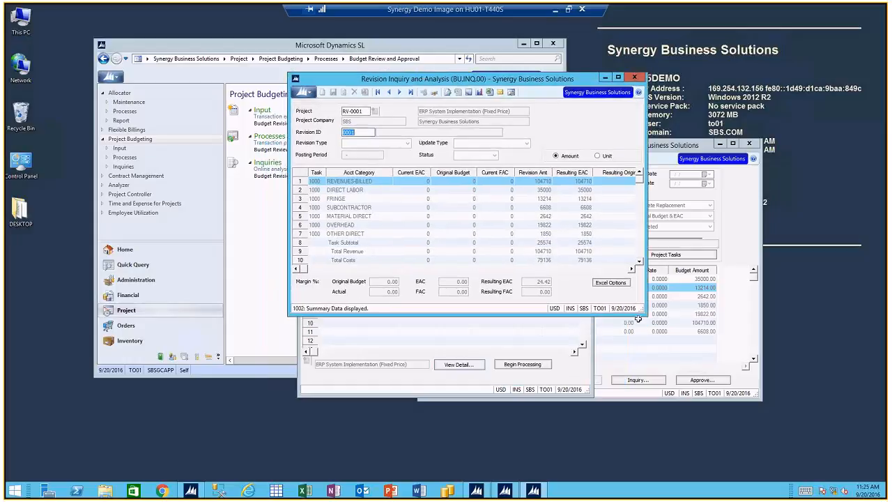
drag(645, 316, 808, 457)
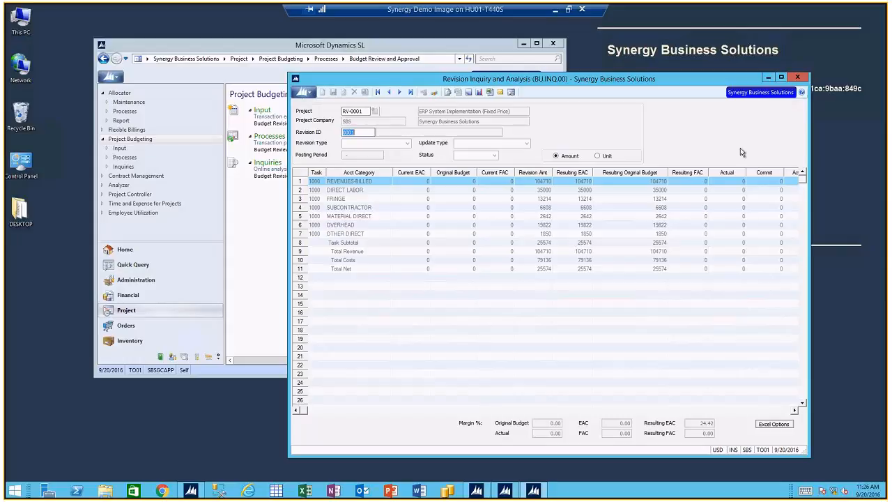
click(796, 78)
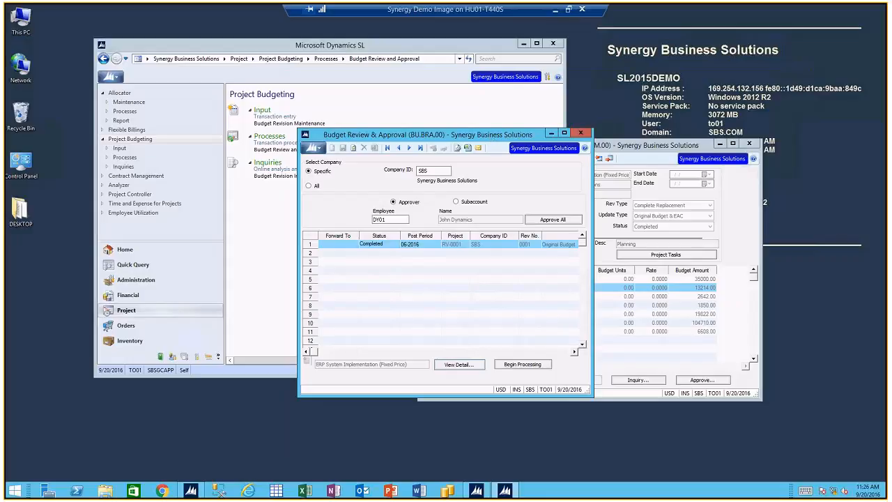
Try the Approved status for project RV-0001's revision and return it to Completed
click(383, 244)
click(383, 245)
click(381, 259)
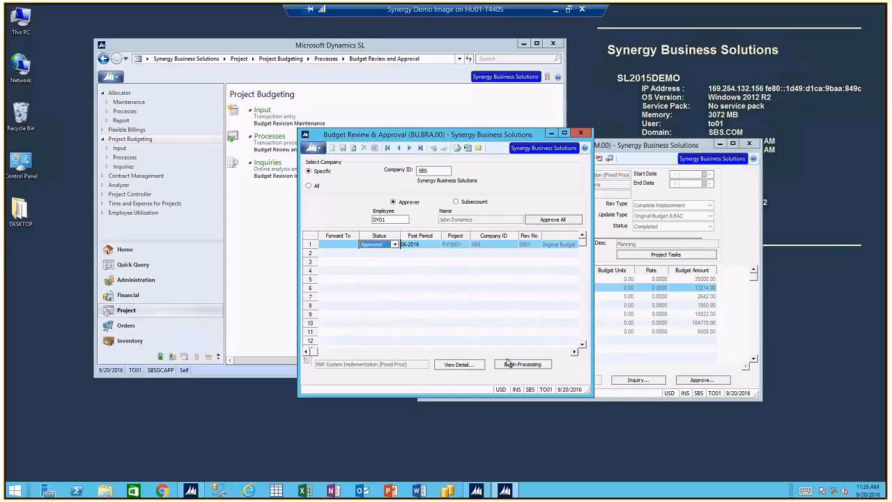
click(383, 243)
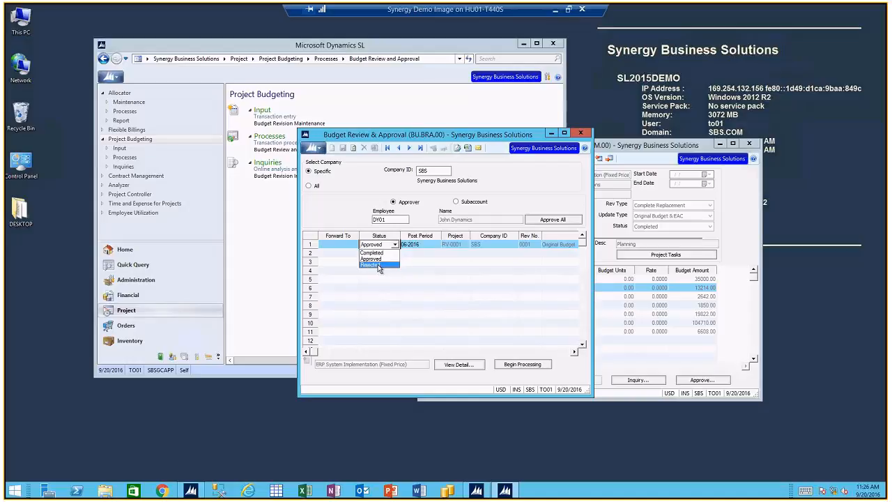
click(376, 252)
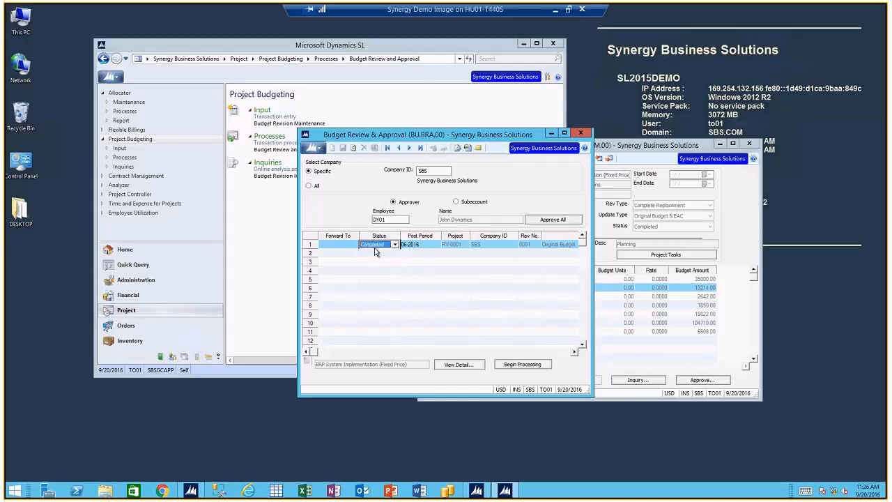
Try PE01 as the employee to forward the revision to, and clear the entry again
click(339, 243)
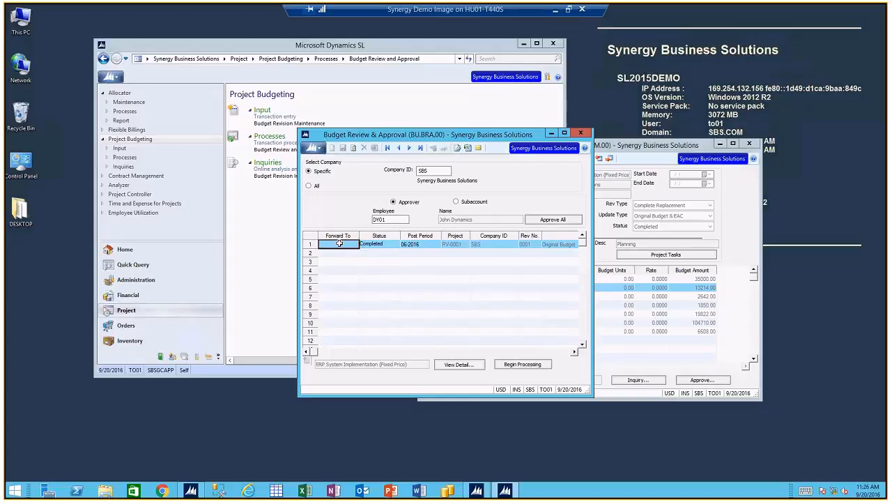
text(PE01)
key(Tab)
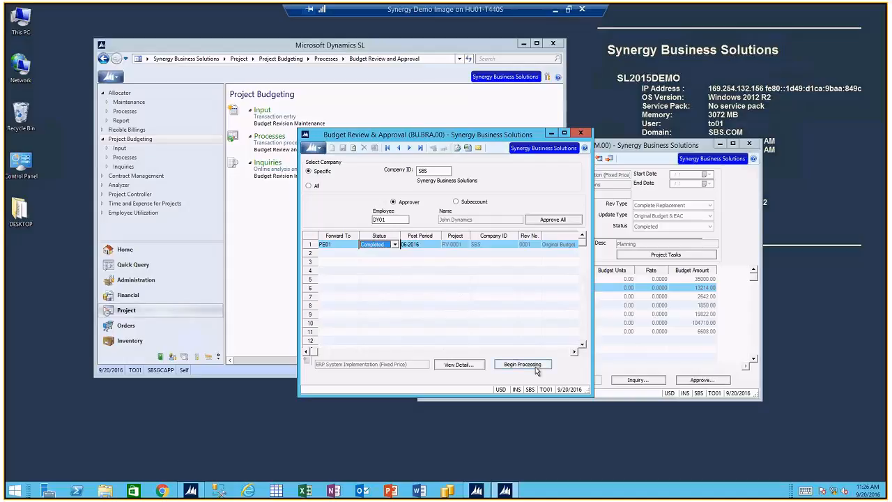
click(349, 245)
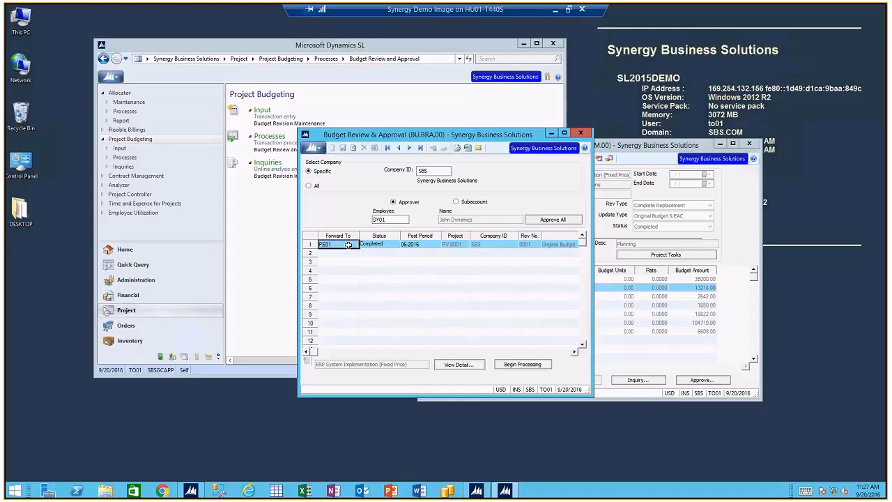
key(Delete)
Set the revision's status to Approved, process the approval and dismiss the process status
click(376, 243)
click(395, 244)
click(384, 259)
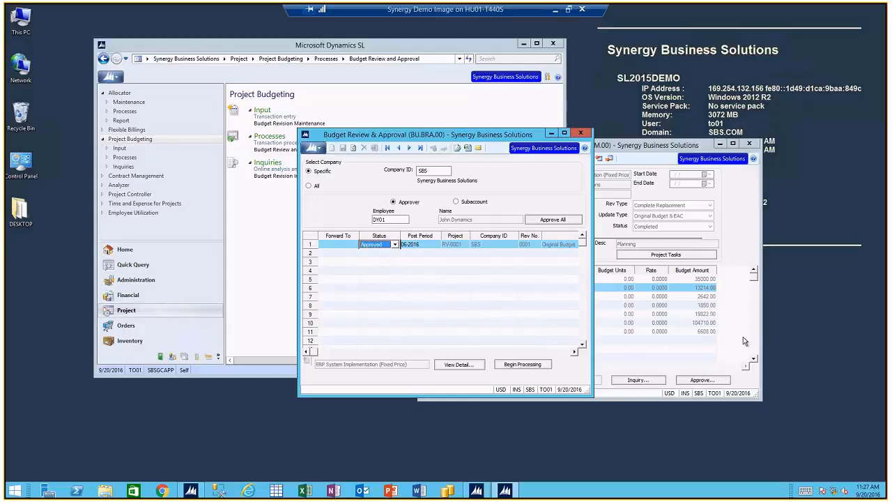
click(521, 364)
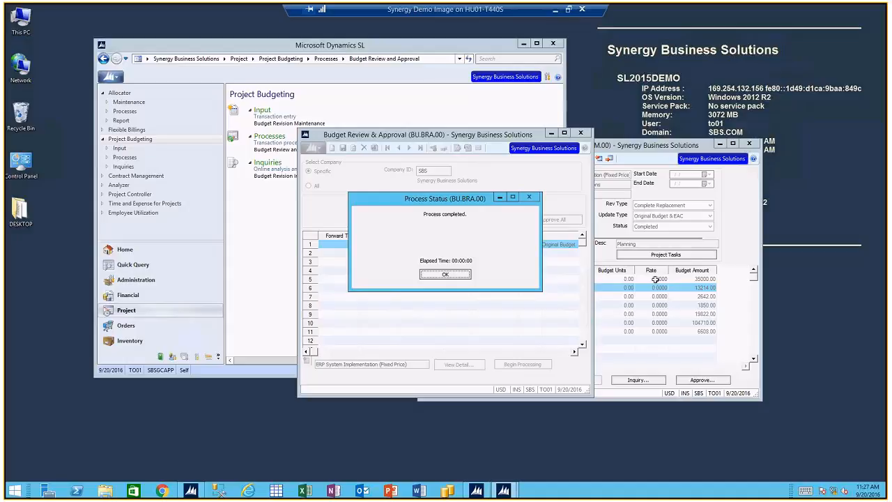
key(Return)
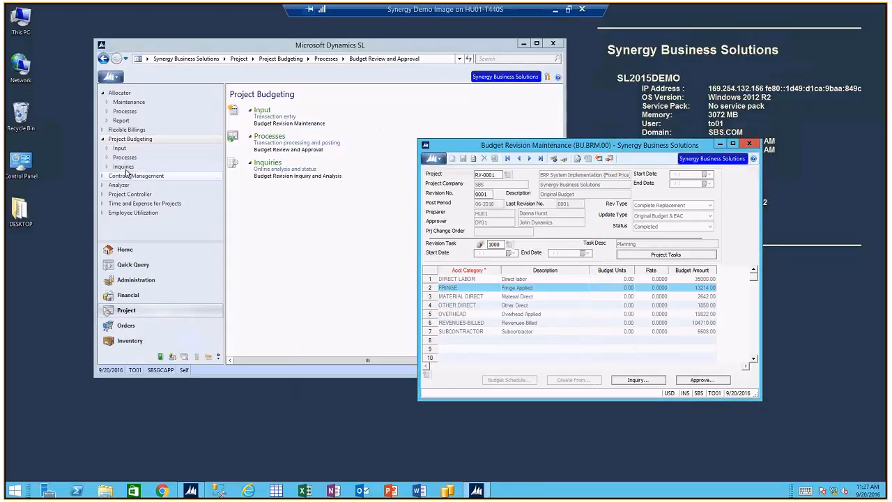
Preview the Analyzer's Project Performance report, examine the EAC budget amounts for project RV-0001, and close the report
click(121, 187)
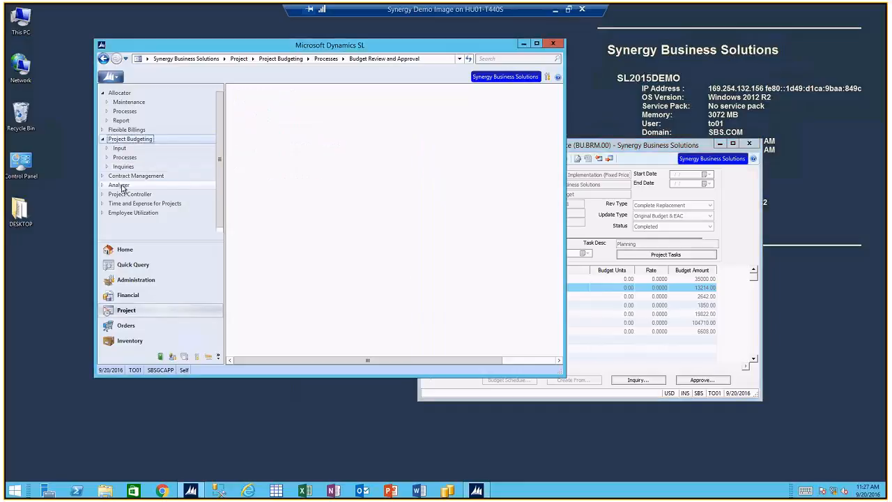
click(288, 211)
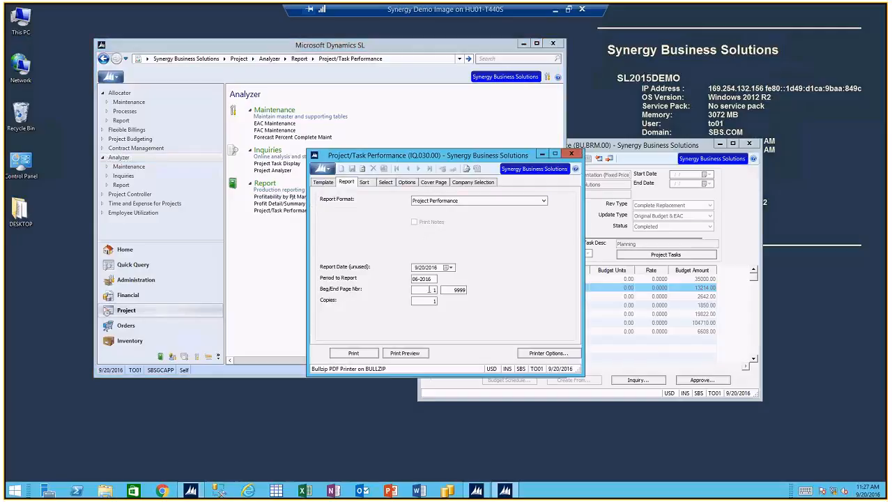
click(404, 353)
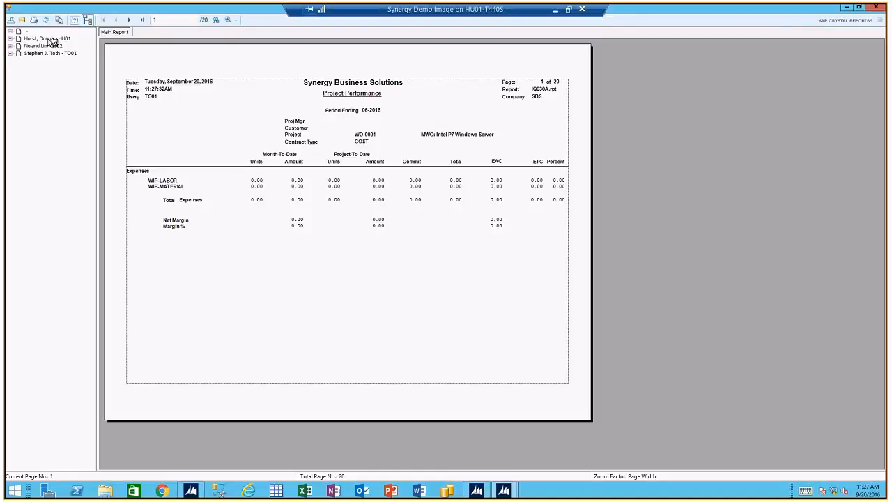
click(49, 39)
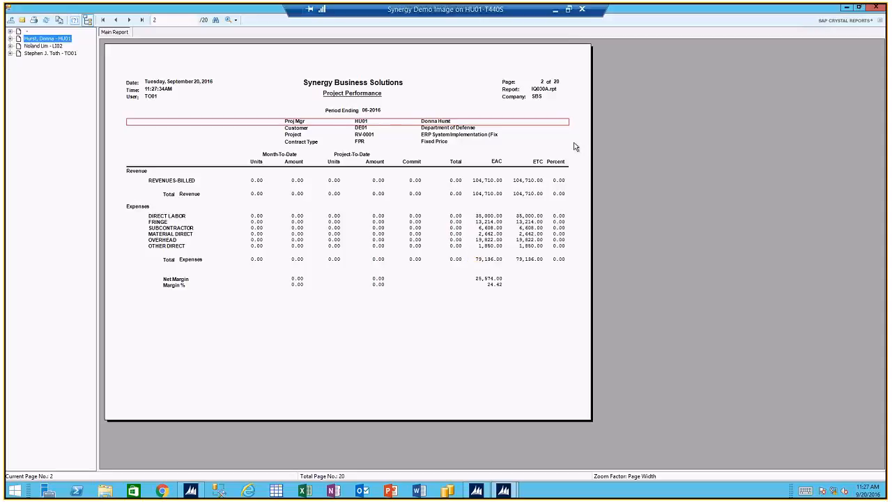
click(870, 6)
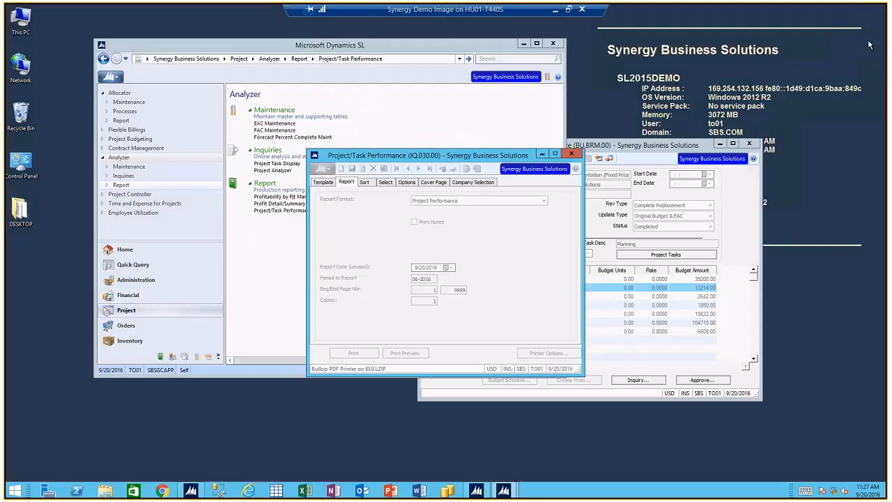
click(582, 160)
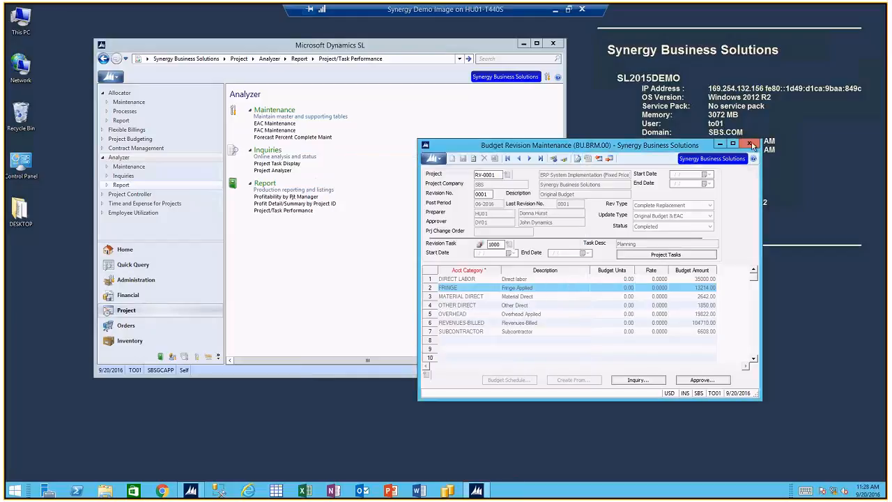
Open Budget Revision Inquiry and Analysis under Project Budgeting and load project RV-0001
click(408, 49)
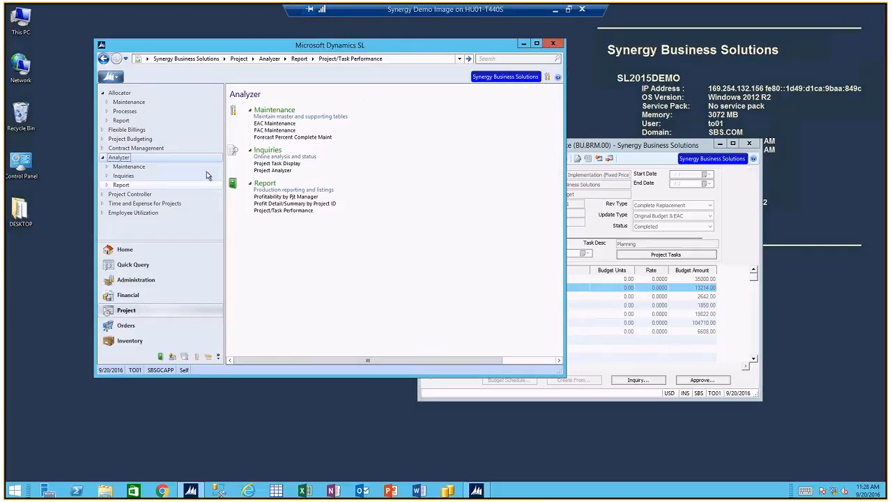
click(139, 140)
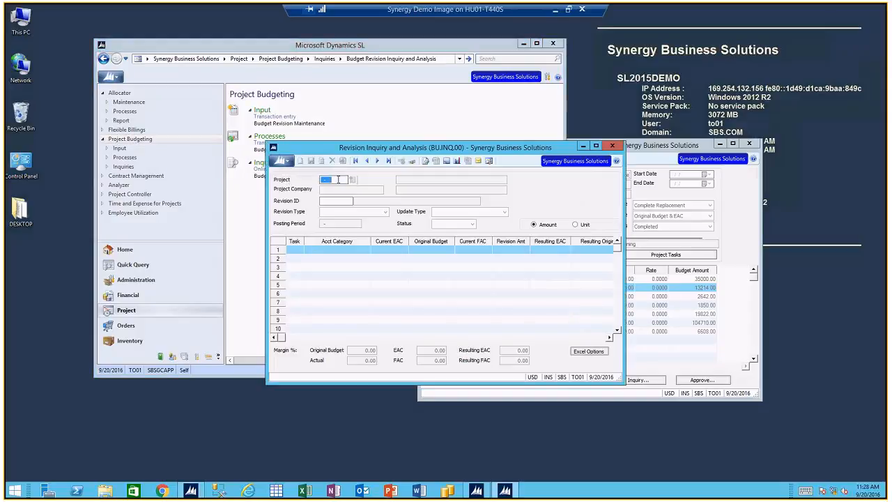
text(99-001)
key(Tab)
key(Return)
text(RV-000)
key(Tab)
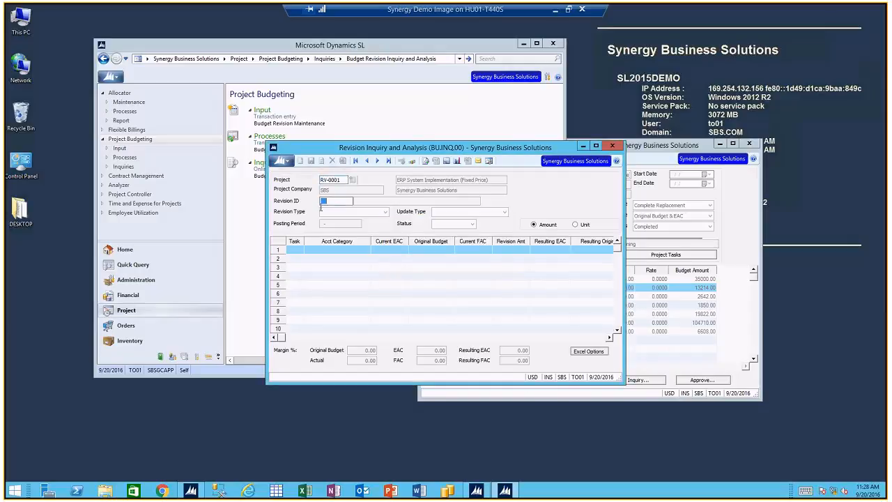
Try to load revision 0001 from the budget revision list and show its figures by unit
click(362, 161)
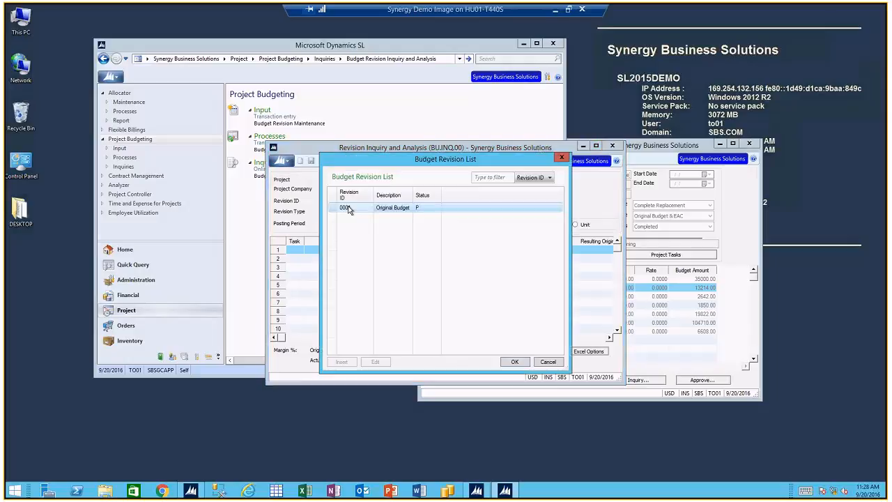
double_click(349, 208)
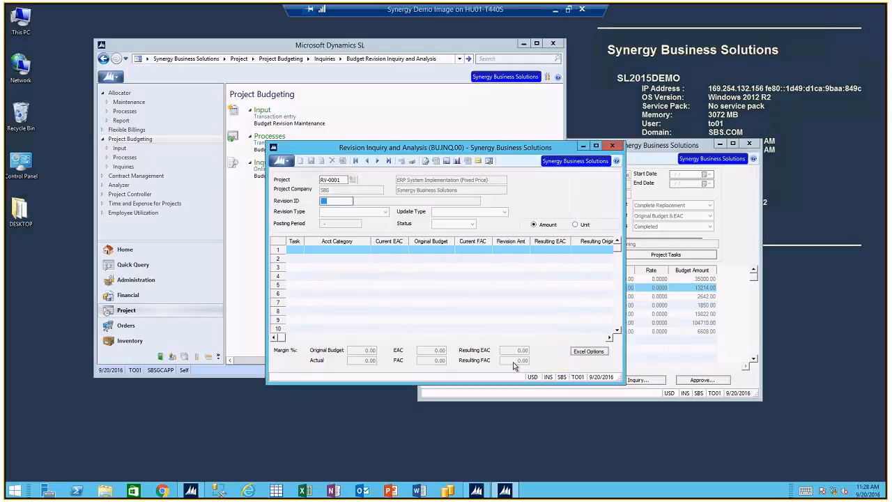
right_click(337, 202)
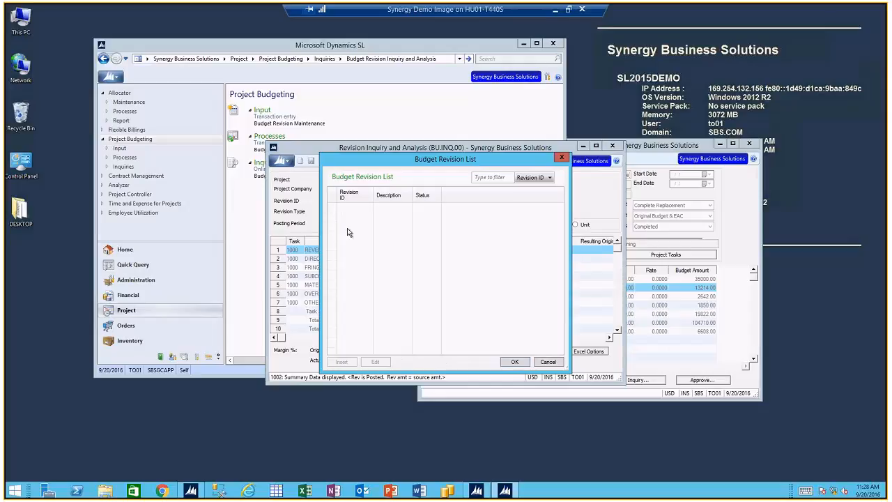
click(544, 362)
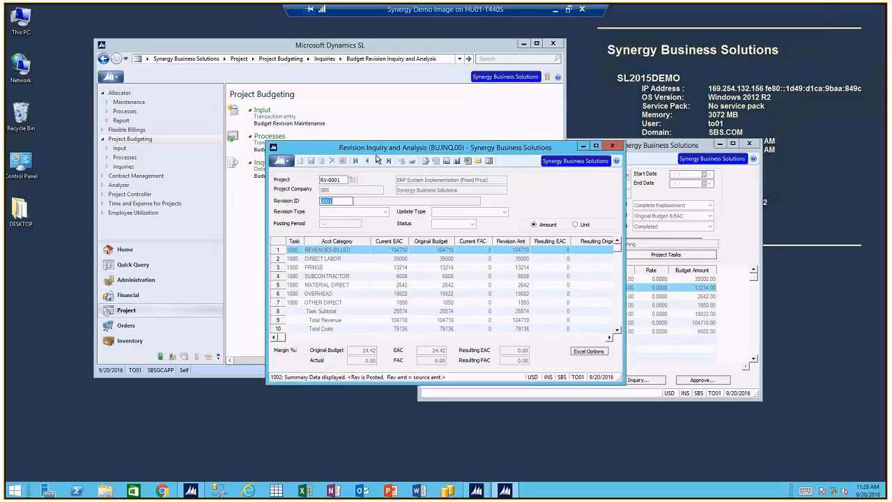
drag(381, 147, 387, 101)
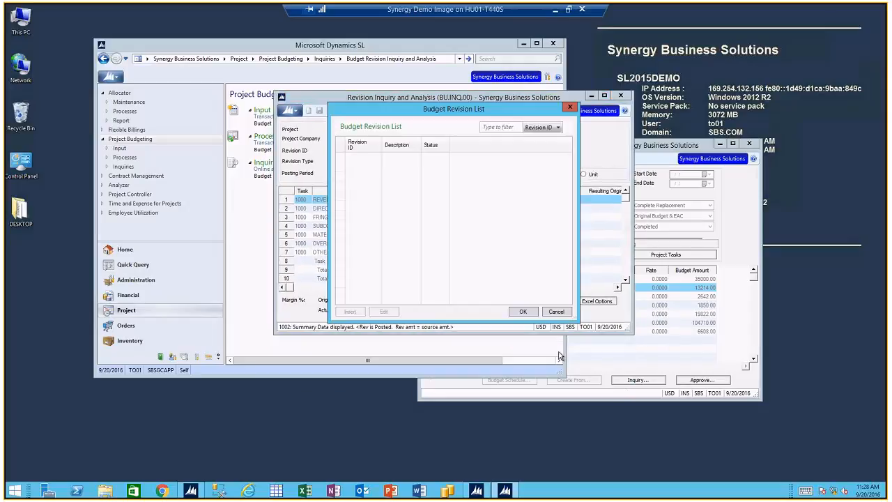
click(537, 310)
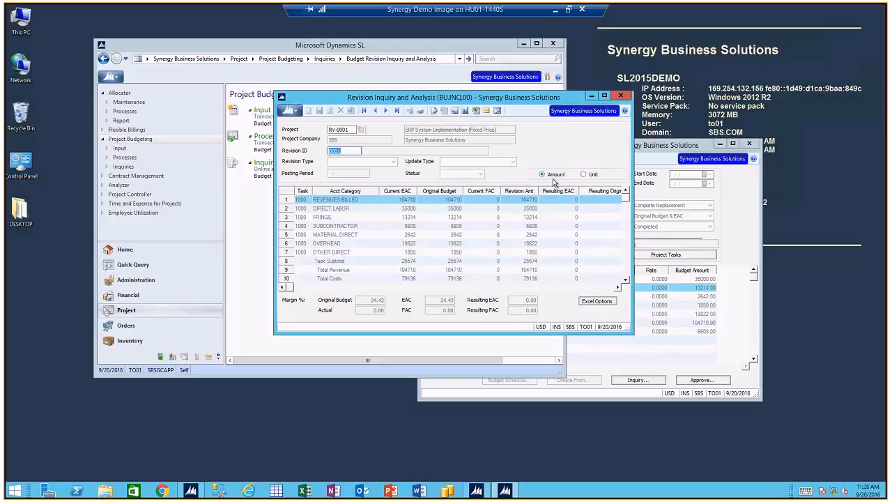
click(583, 175)
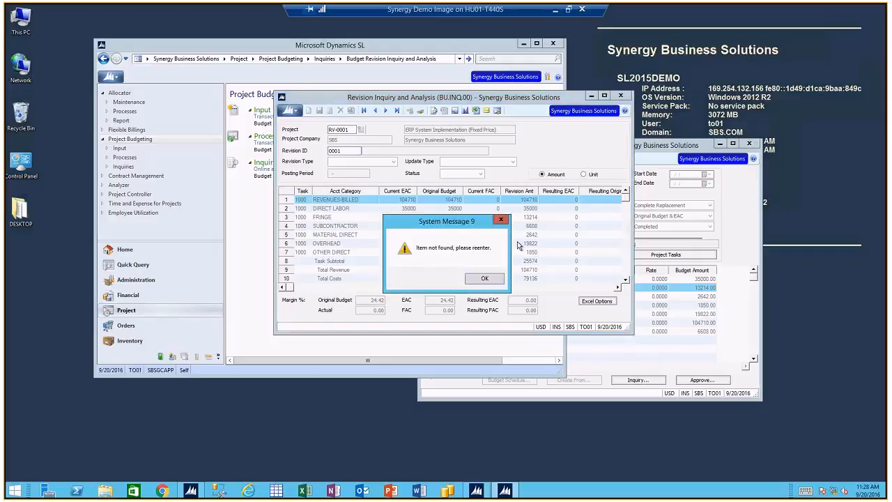
click(493, 279)
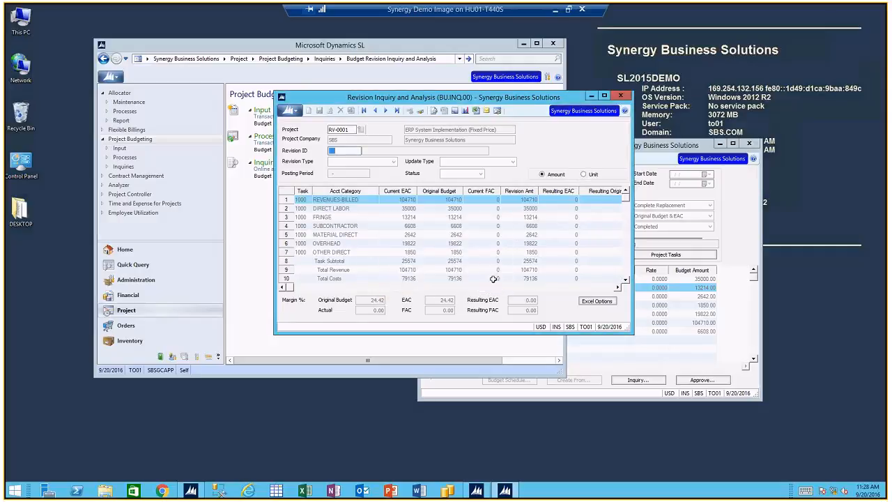
Bring up revision 0001, Original Budget, for project RV-0001 in the revision inquiry
key(F3)
click(565, 307)
text(0001)
key(Tab)
key(Return)
click(339, 129)
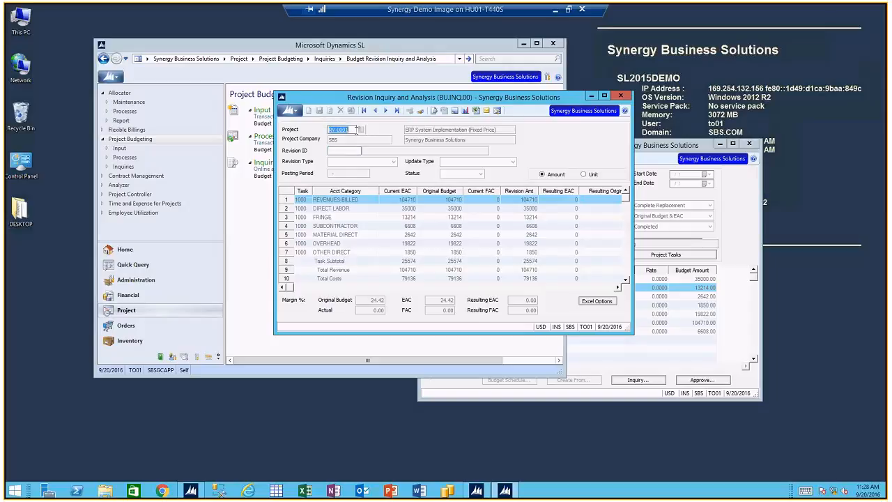
click(375, 111)
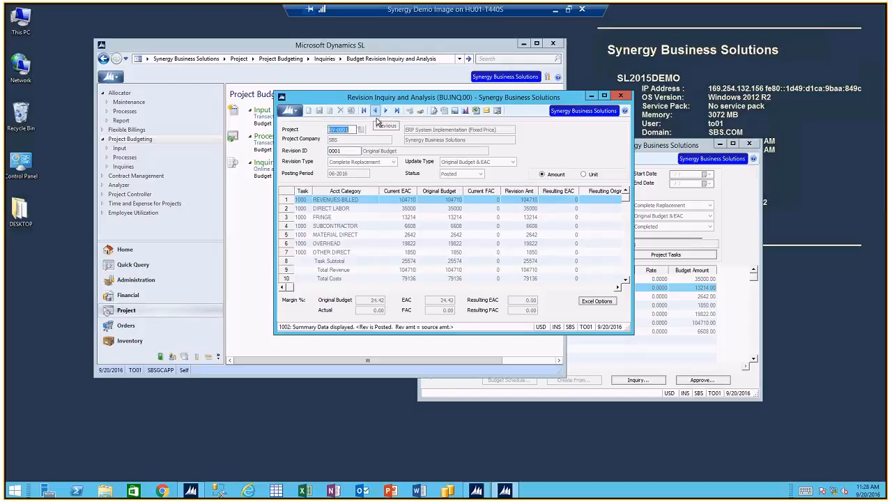
Enlarge the inquiry window, examine the revision amounts by account category, and close the inquiry
drag(416, 99, 385, 64)
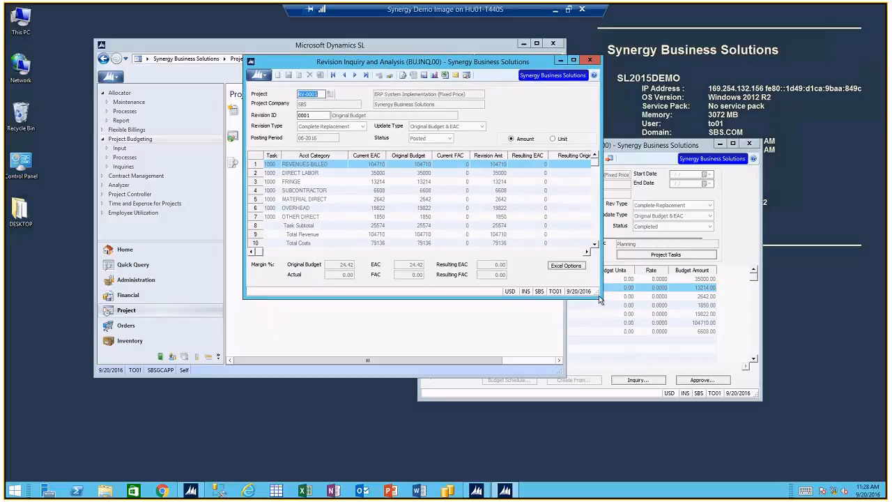
drag(599, 299, 701, 389)
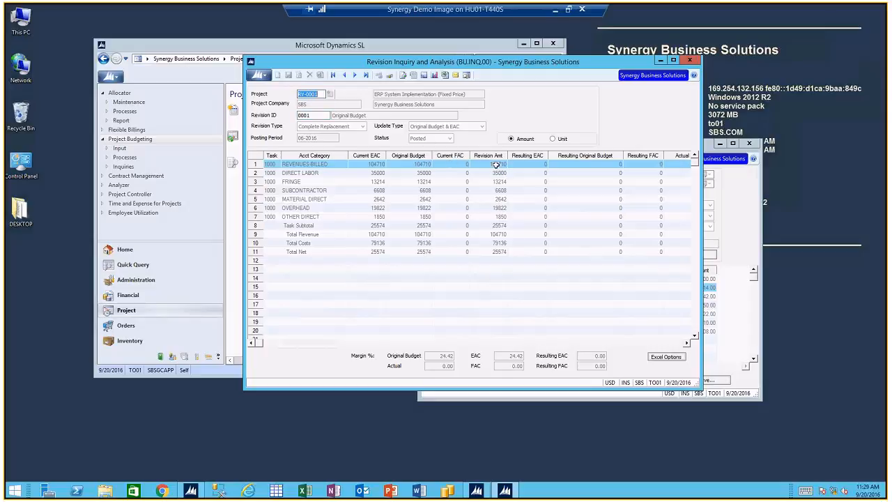
drag(497, 166, 493, 235)
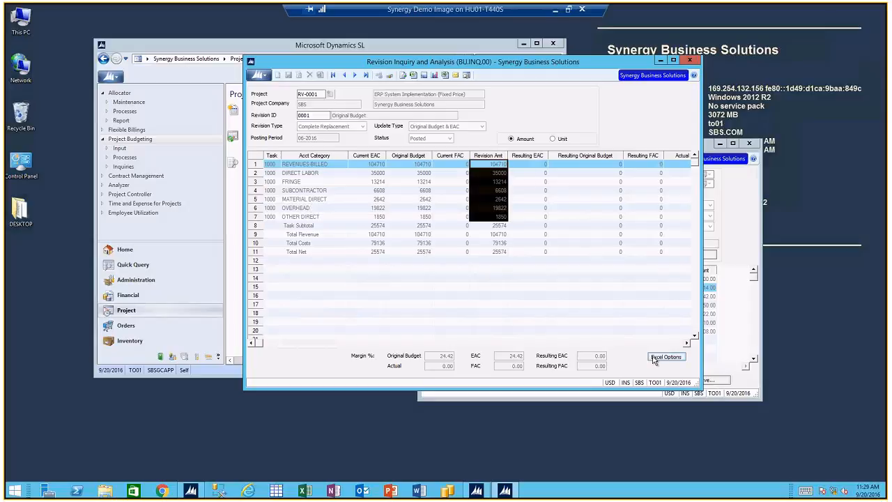
click(315, 115)
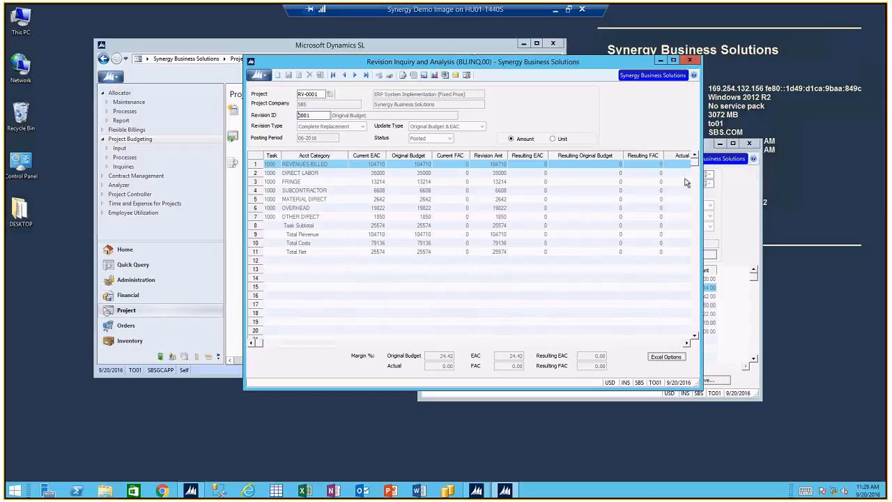
click(689, 61)
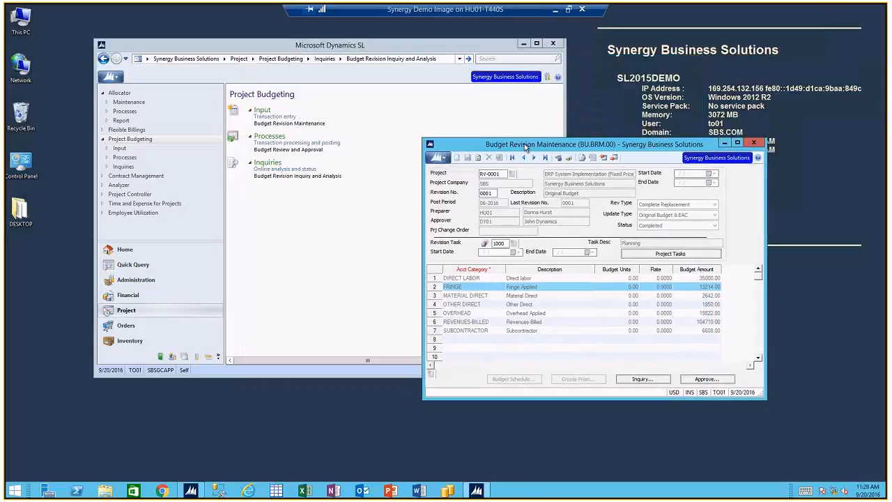
Open Project Change Orders under Contract Management
drag(524, 144, 535, 140)
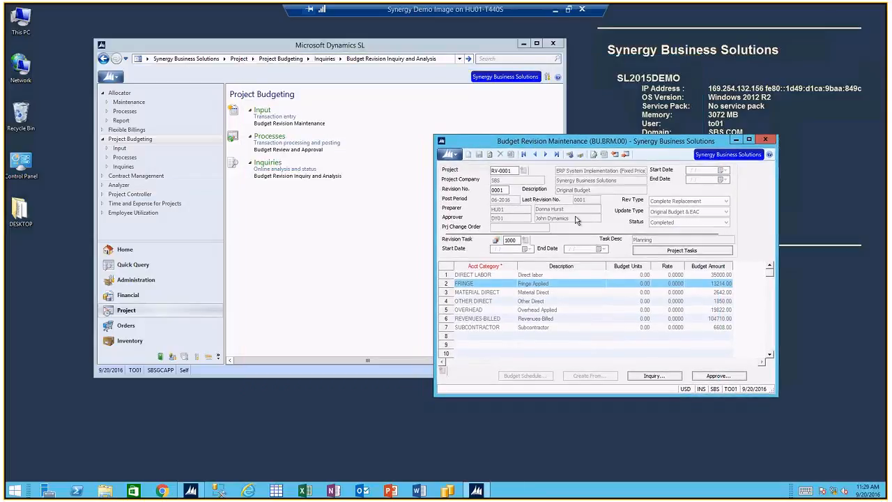
drag(602, 146, 712, 39)
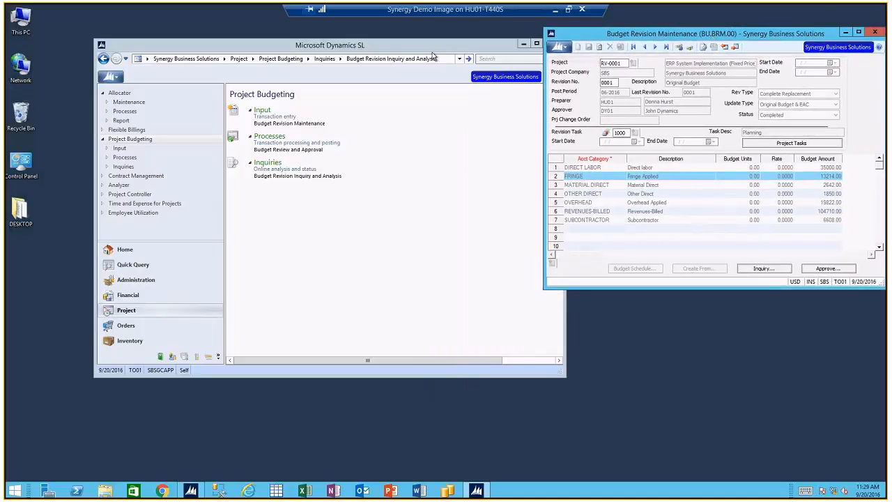
drag(432, 50, 400, 60)
click(101, 184)
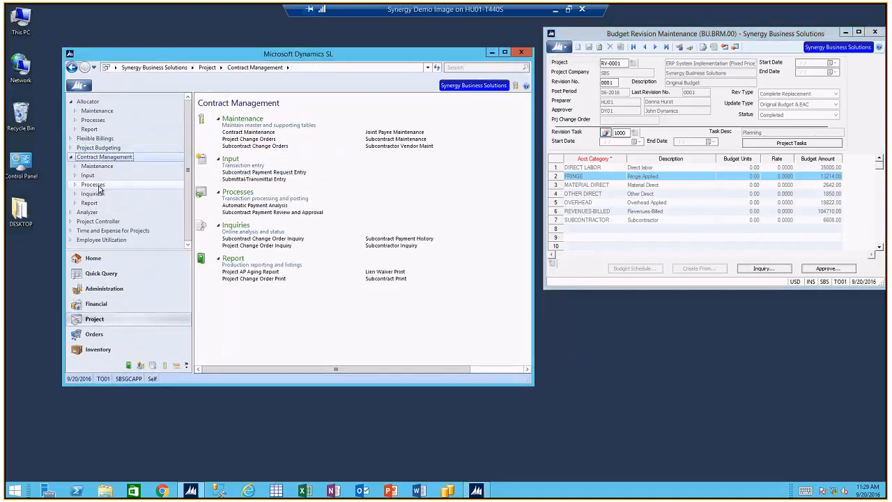
click(246, 141)
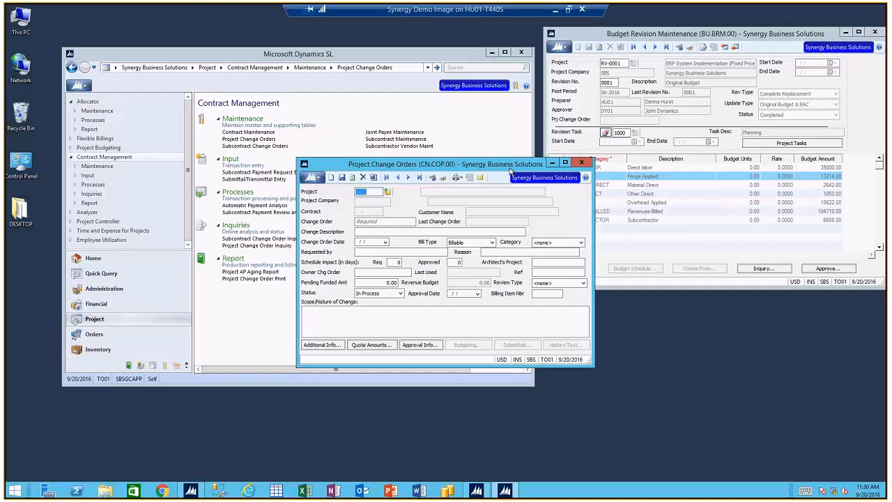
drag(511, 171, 477, 173)
Load project RV-0001 and start change order CO1 for it
text(RV-001)
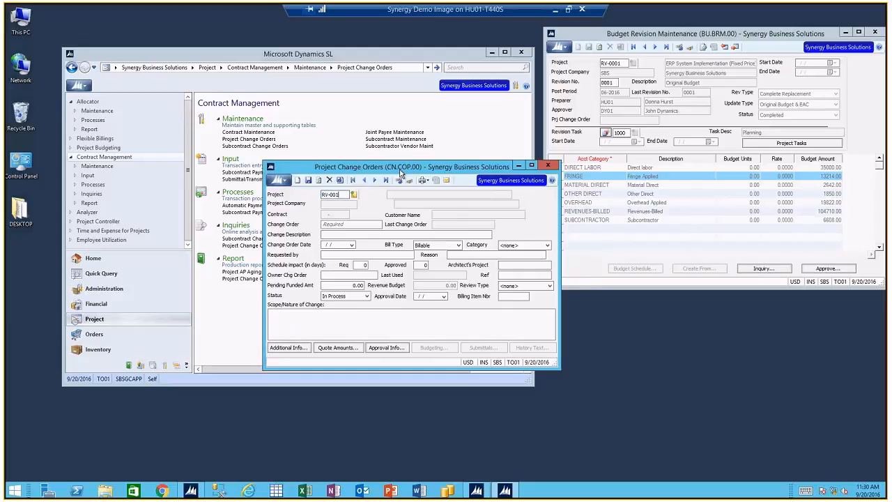
key(Tab)
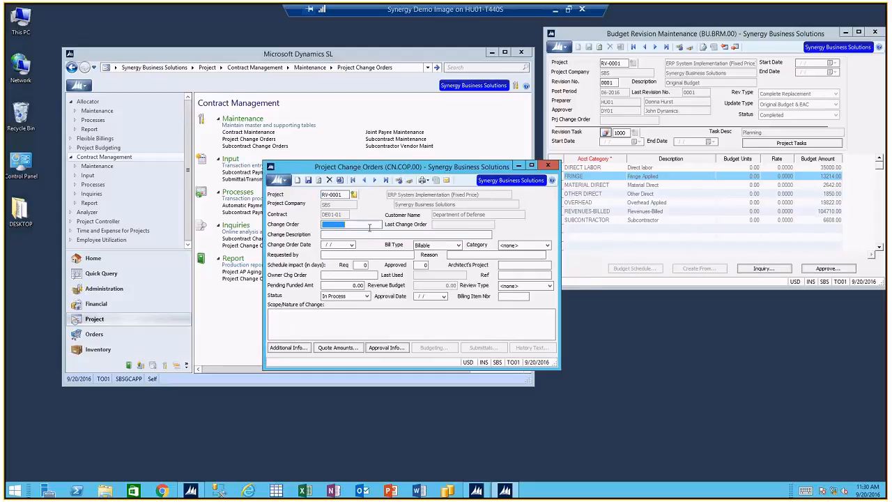
text(CO1)
key(Tab)
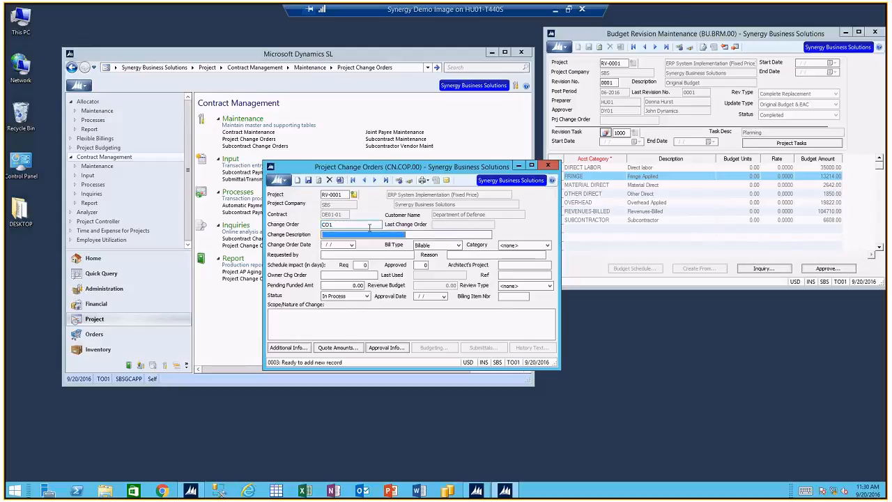
Enter "Change Order" as the description of change order CO1
text(cHANGE)
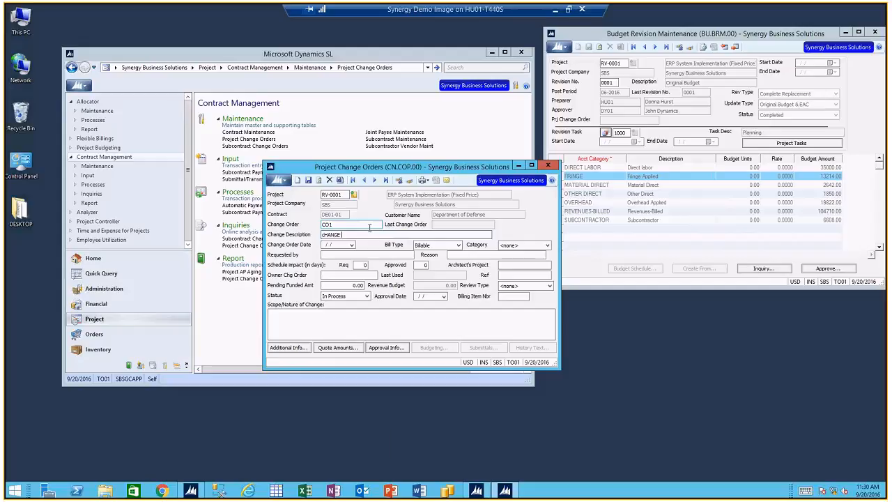
key(Caps_Lock)
key(BackSpace)
key(BackSpace)
key(BackSpace)
key(BackSpace)
key(BackSpace)
key(BackSpace)
text(Chnage)
key(BackSpace)
key(BackSpace)
key(BackSpace)
key(BackSpace)
text(ange Order)
drag(446, 166, 441, 160)
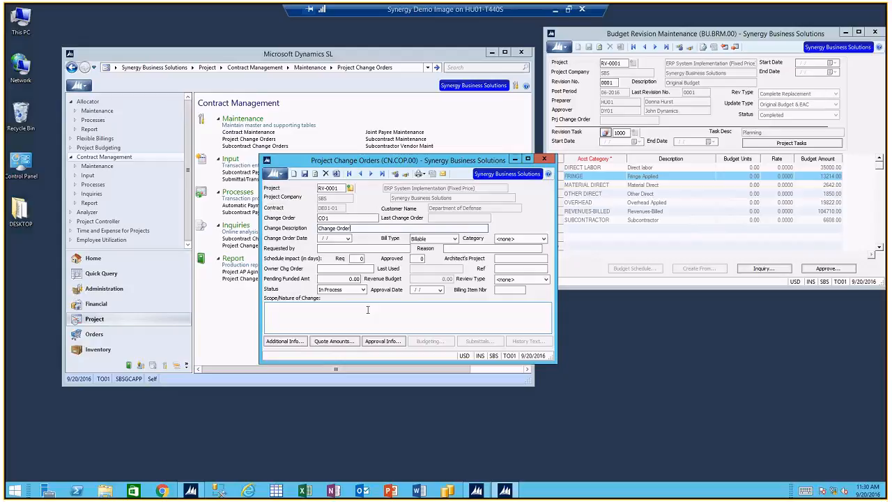
drag(396, 162, 393, 152)
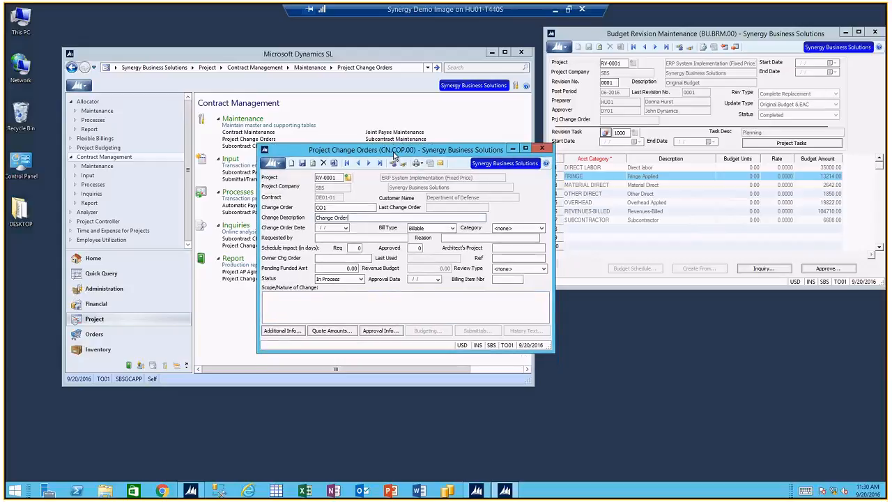
Enter "More time needed demo are hard" as the scope of the change and save the change order
click(371, 306)
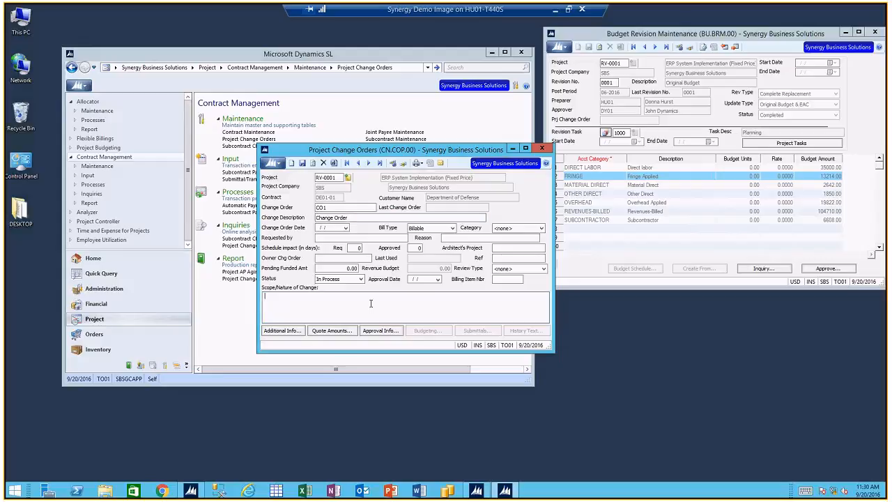
text(More time needed demo are hard)
click(302, 164)
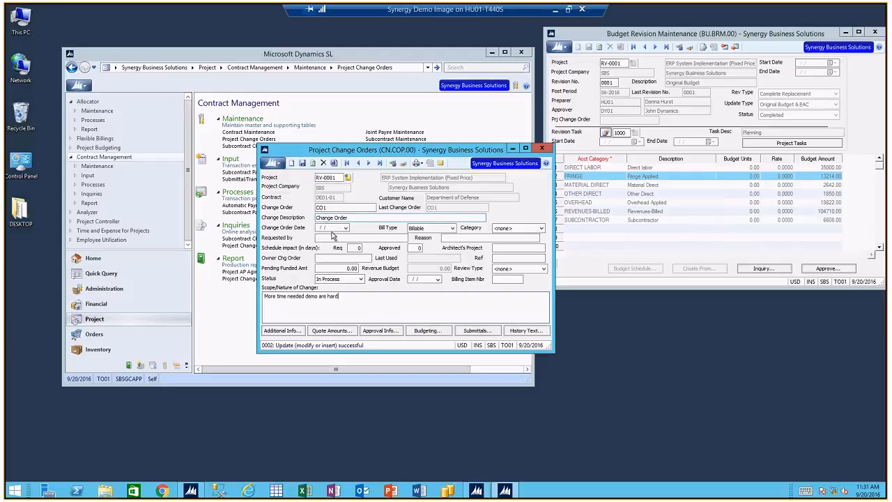
Open the budgeting screen for change order CO1 and position it beside the other windows
click(423, 332)
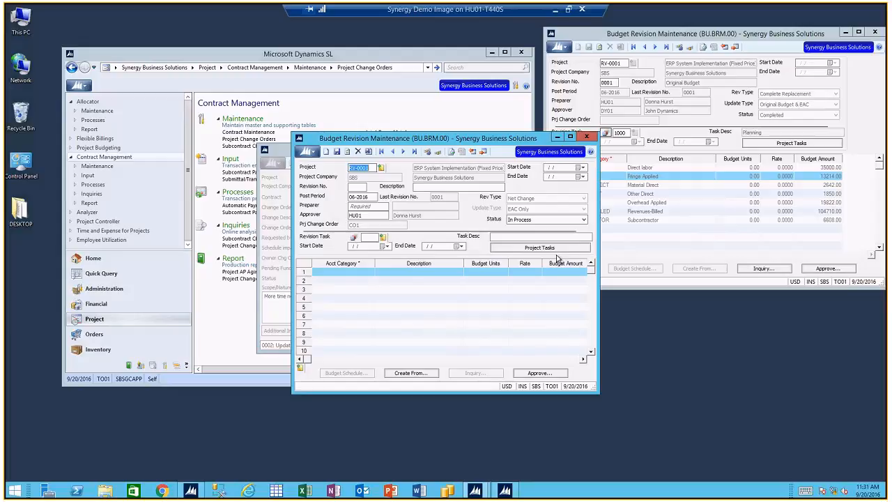
drag(423, 133, 399, 137)
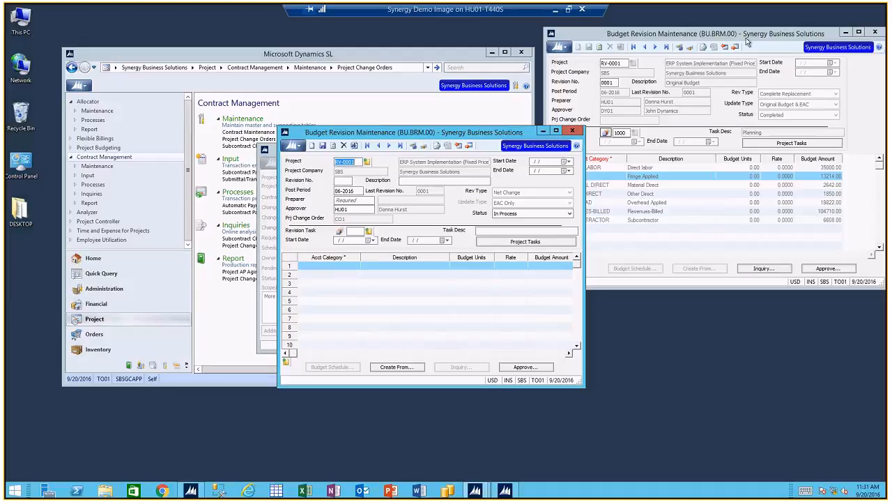
drag(437, 133, 665, 152)
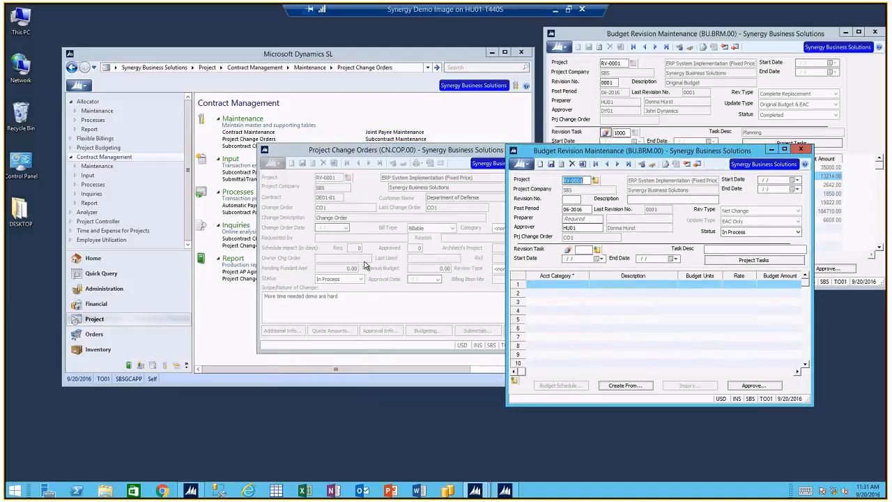
drag(565, 151, 388, 151)
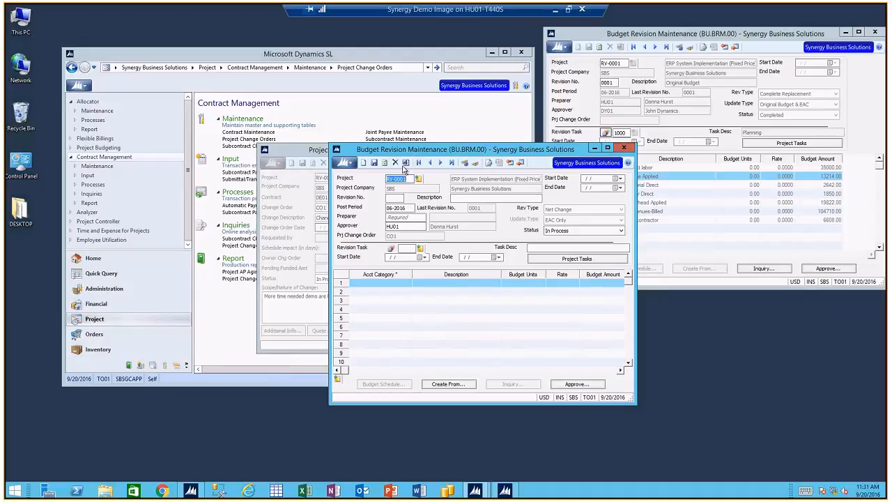
Start budget revision 0002 for project RV-0001 with the description "Change Order"
click(396, 197)
text(0002)
key(Tab)
text(Change)
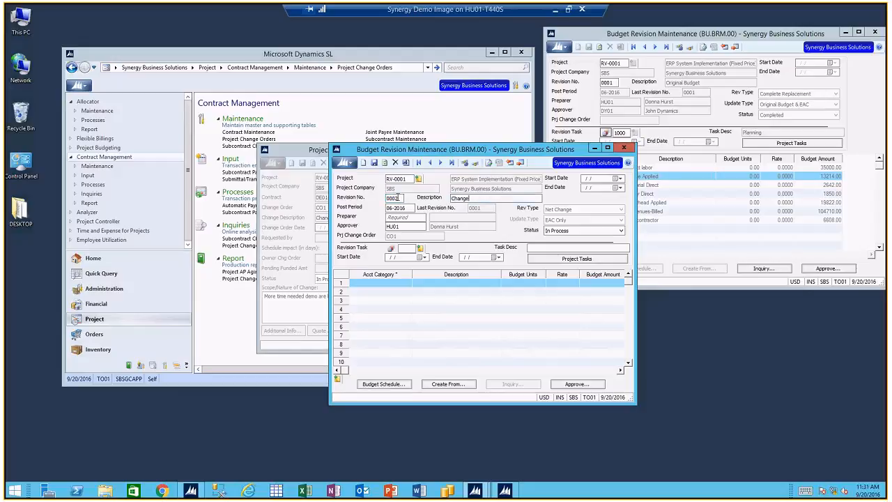
text( Order)
key(Tab)
Set the revision's preparer to HU01 and its approver to DY01
text(HU01)
key(Tab)
text(DY01)
key(Tab)
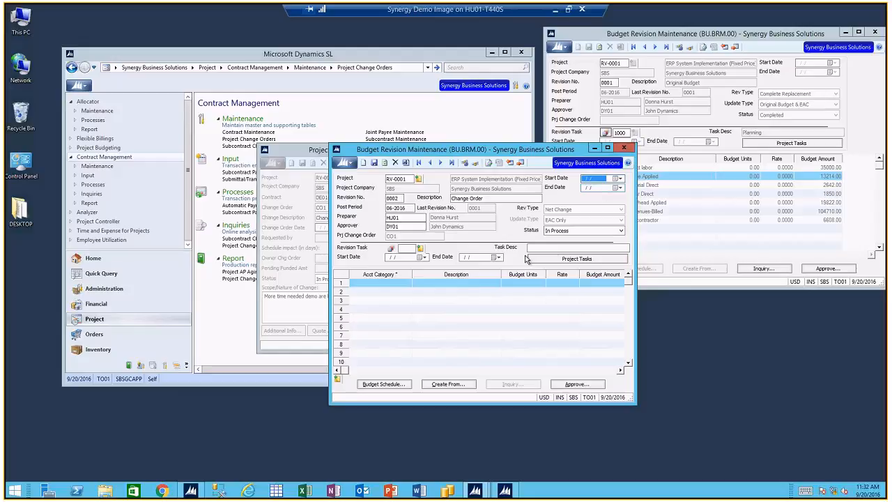
Set revision 0002's revision task to 1000
click(410, 249)
text(1000)
key(Tab)
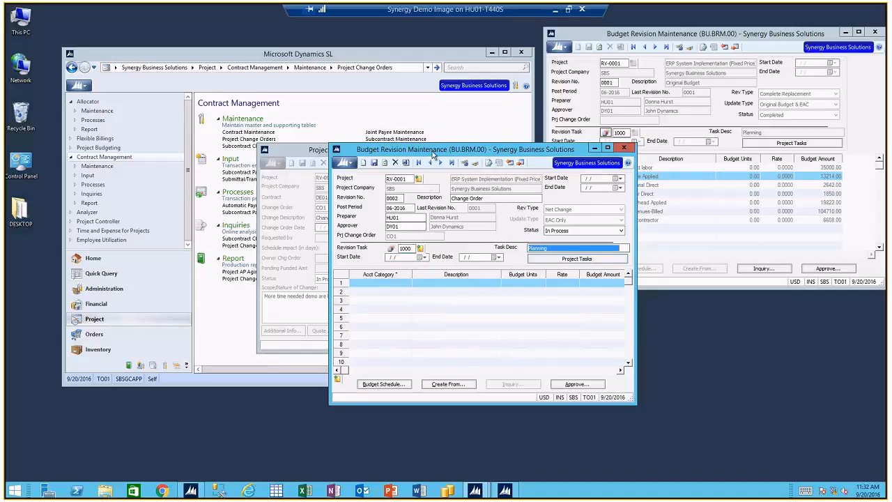
drag(434, 155, 414, 158)
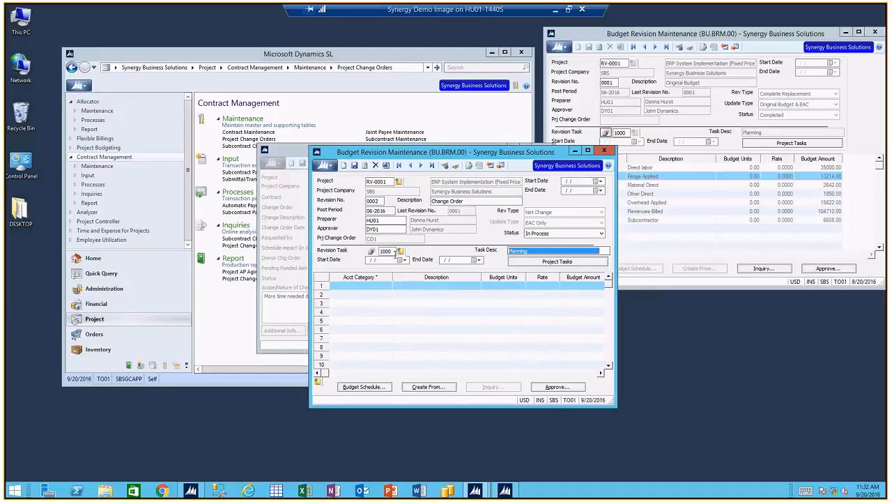
Look up the budgeted tasks available for revision 0002's revision task, closing the list without a selection
click(392, 252)
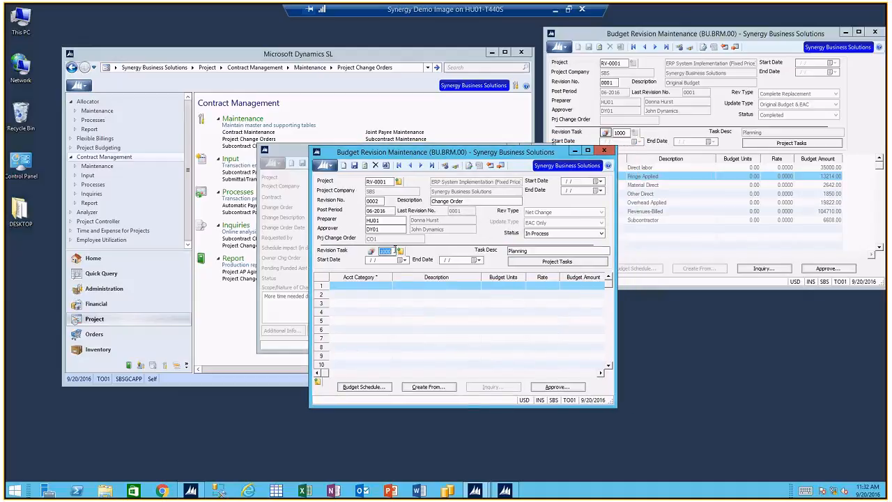
click(395, 250)
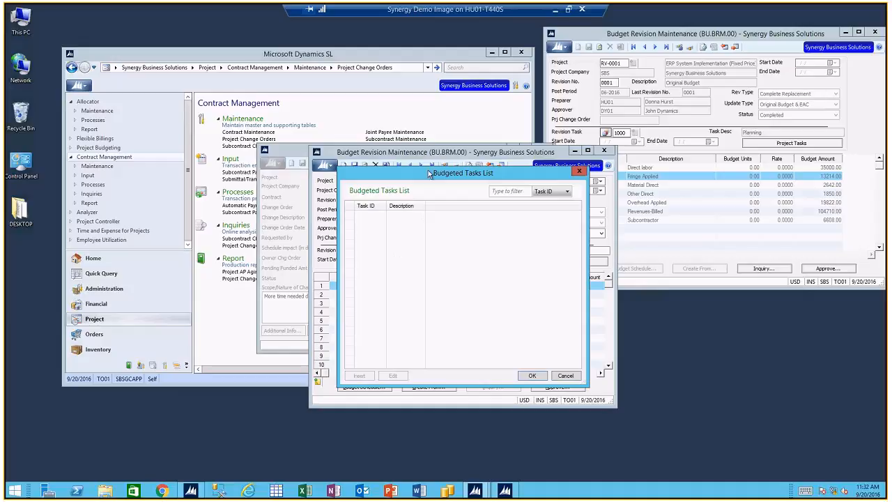
drag(428, 173, 563, 183)
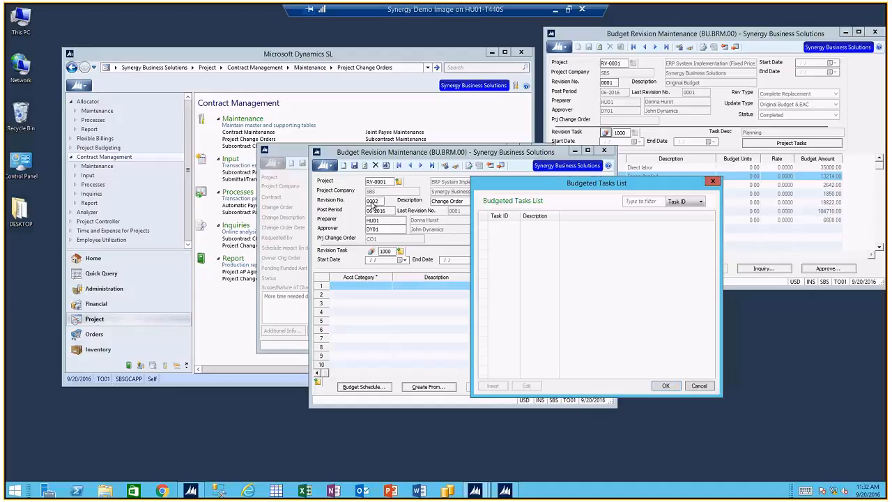
click(698, 388)
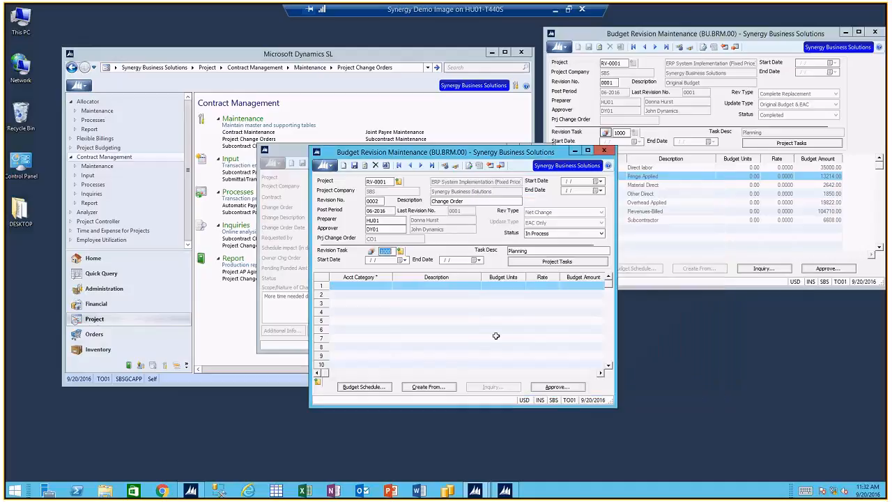
key(Delete)
double_click(386, 250)
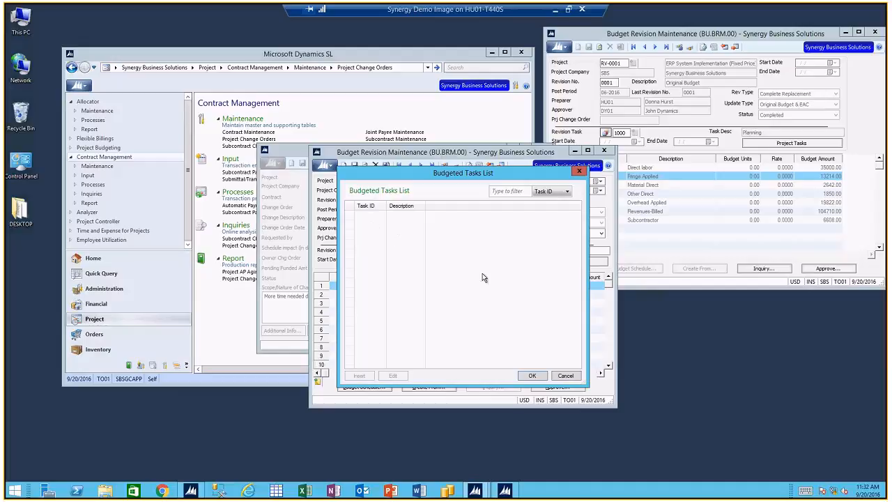
click(573, 376)
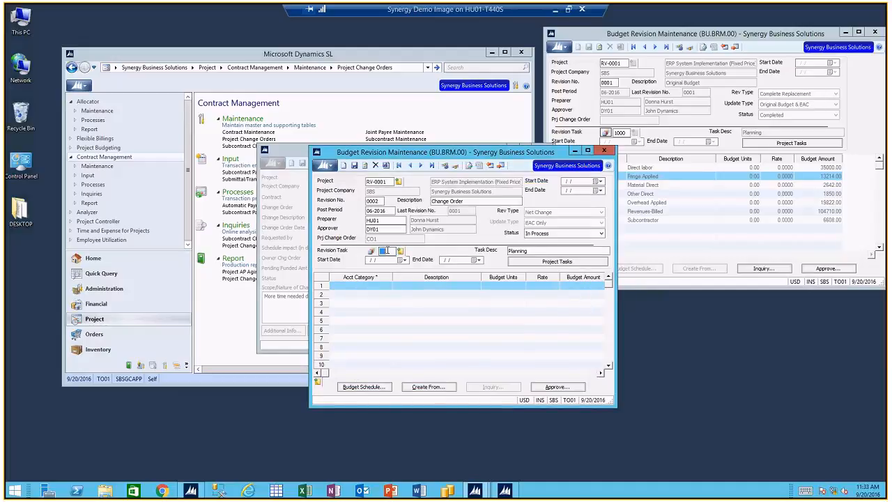
Review project RV-0001's active and planned tasks to see which task numbers are in use, keeping task 1000 selected
click(457, 277)
click(549, 262)
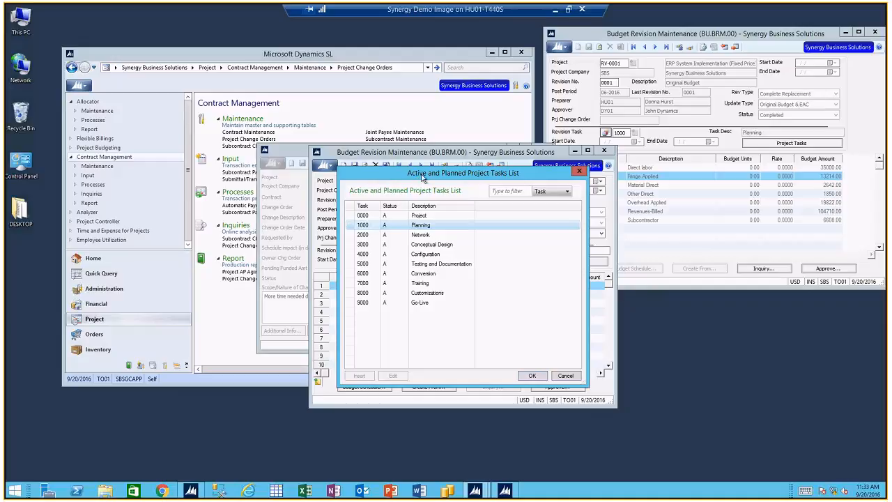
drag(421, 178, 487, 193)
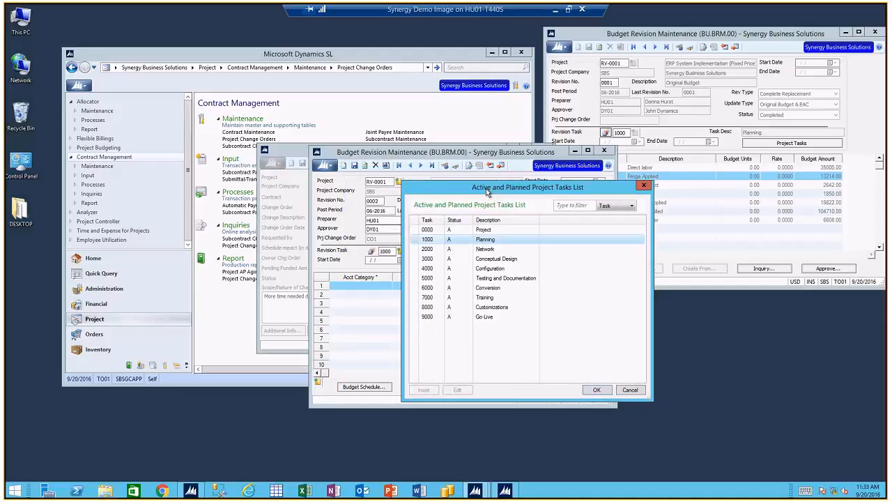
drag(487, 192, 491, 187)
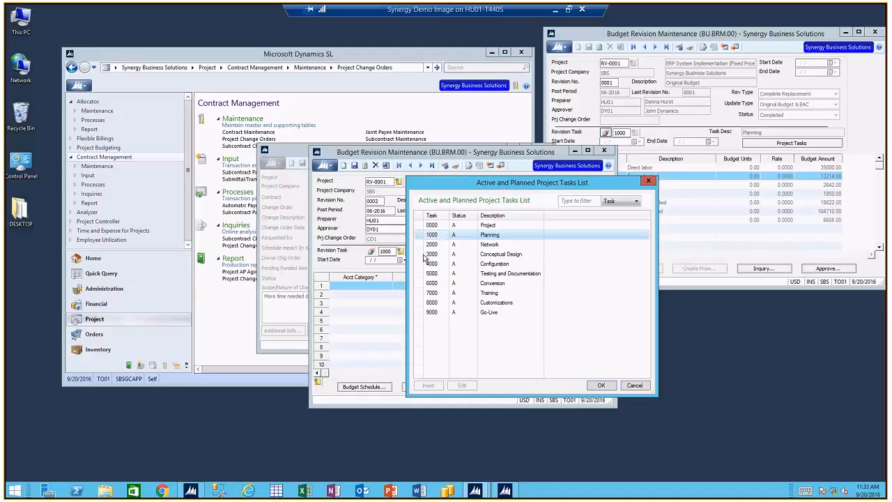
drag(456, 188, 503, 169)
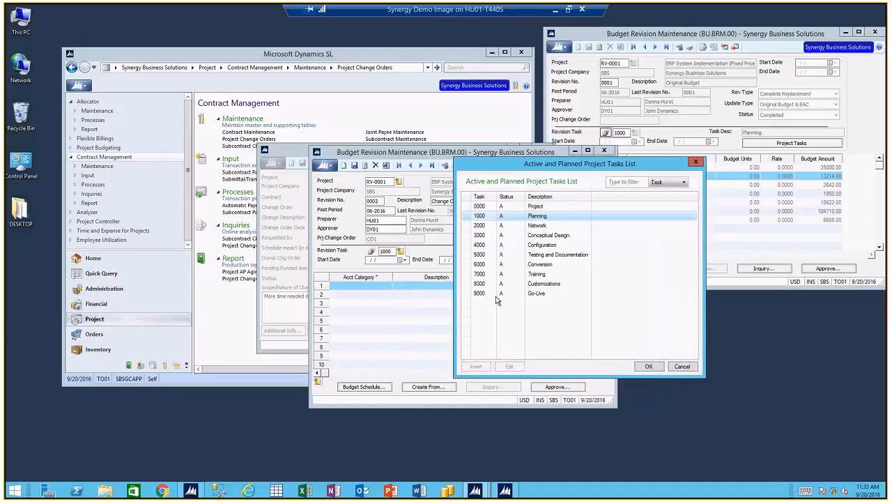
key(Return)
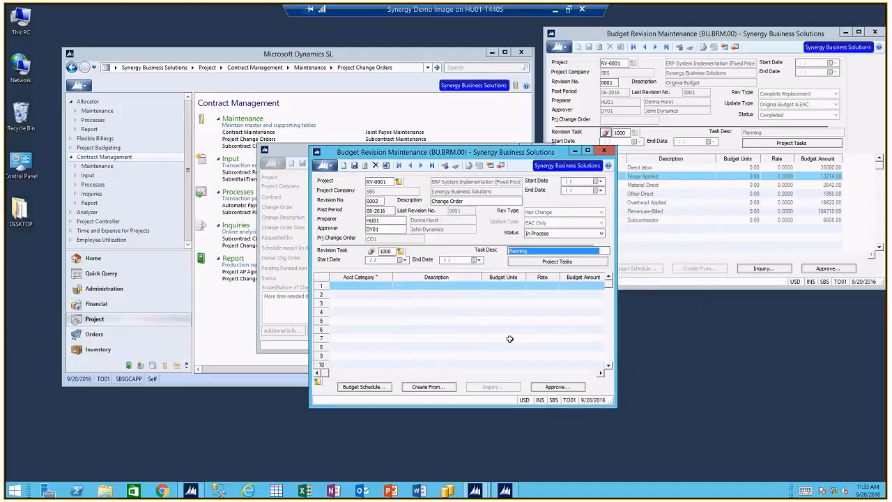
Set revision 0002's revision task to 9500 with the task description "Change Order #1"
text(9500)
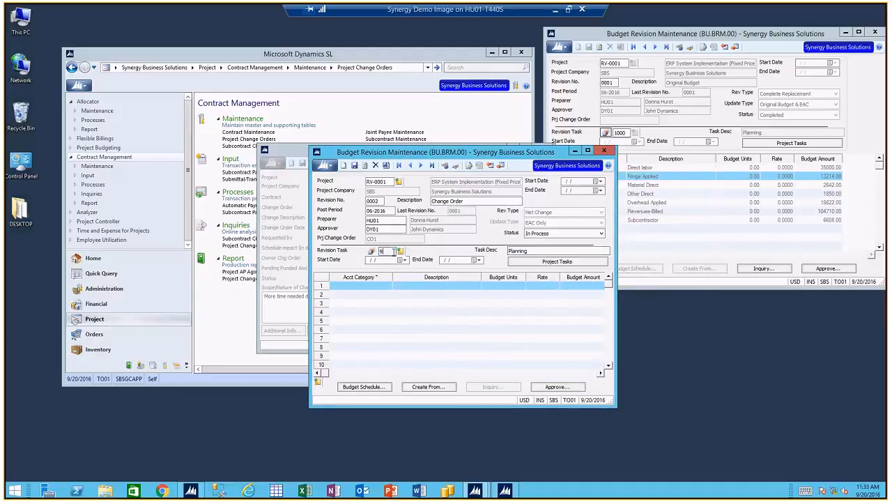
key(Tab)
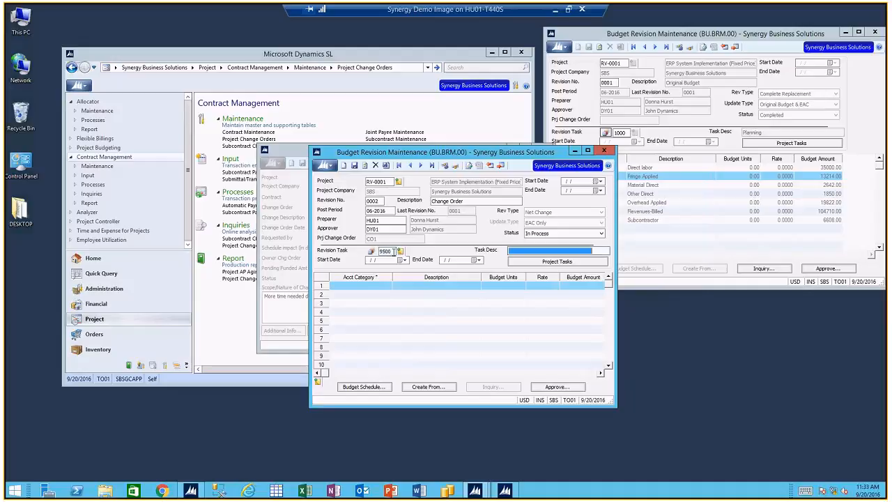
text(Change Order)
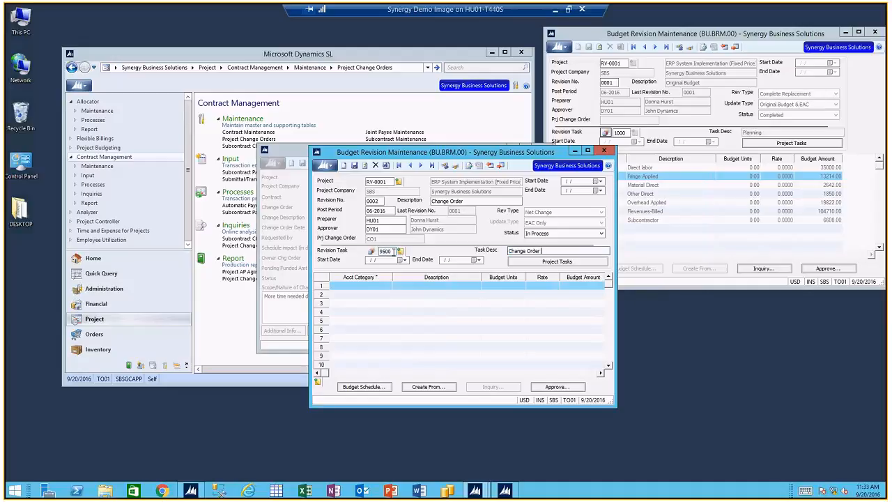
text( #1)
key(Tab)
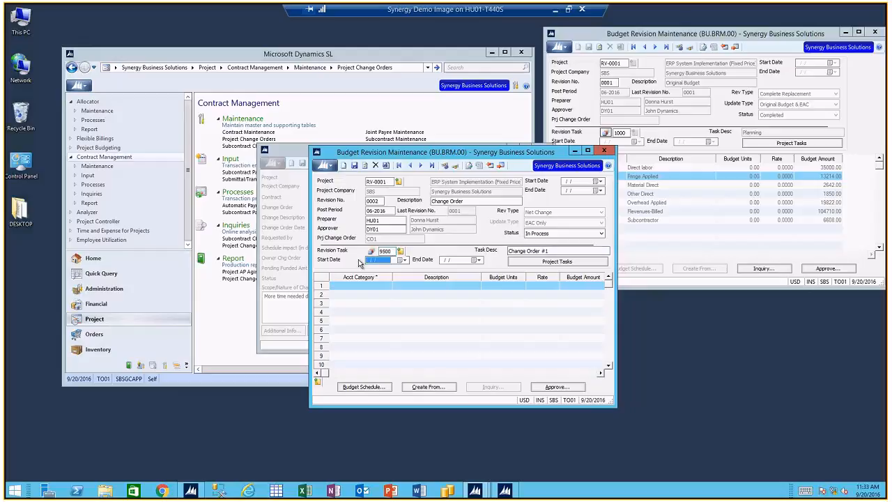
Set task 9500's start date to 9/1/2016 and its end date to 9/30/2016
text(9/1)
key(Tab)
text(1)
text(30)
Add a first budget line to task 9500 with the account category REVENUES-BILLED
click(362, 286)
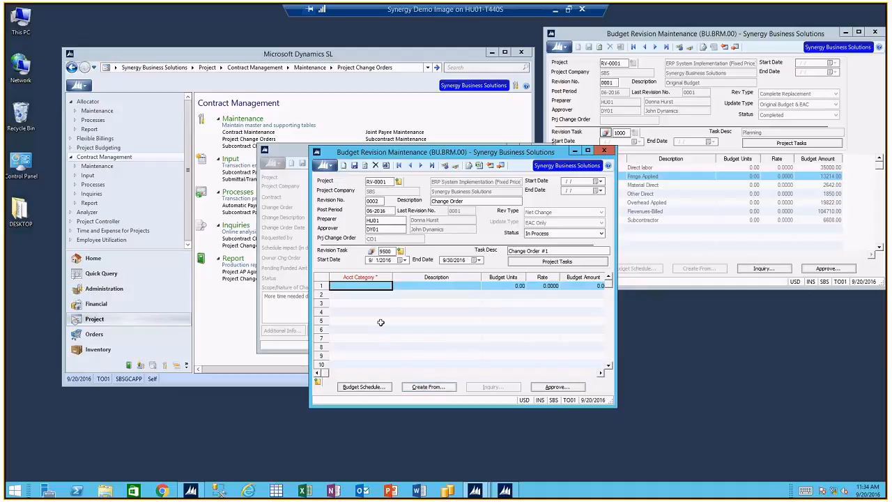
text(RE)
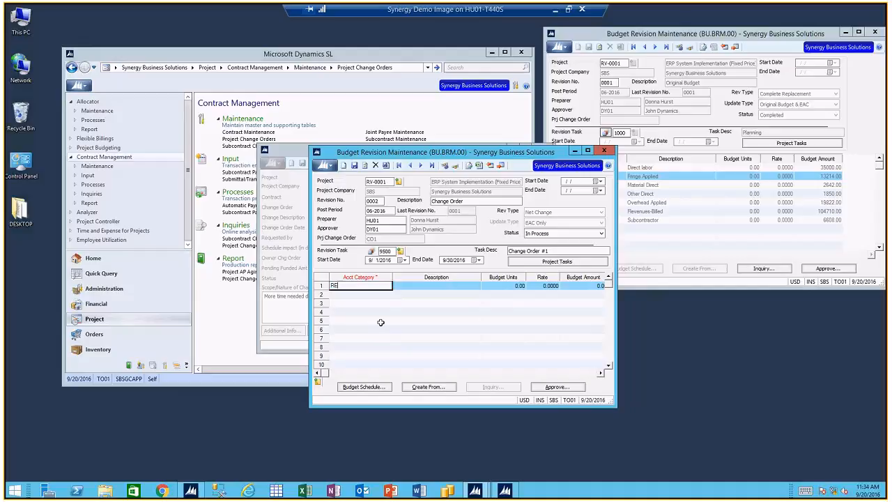
key(F3)
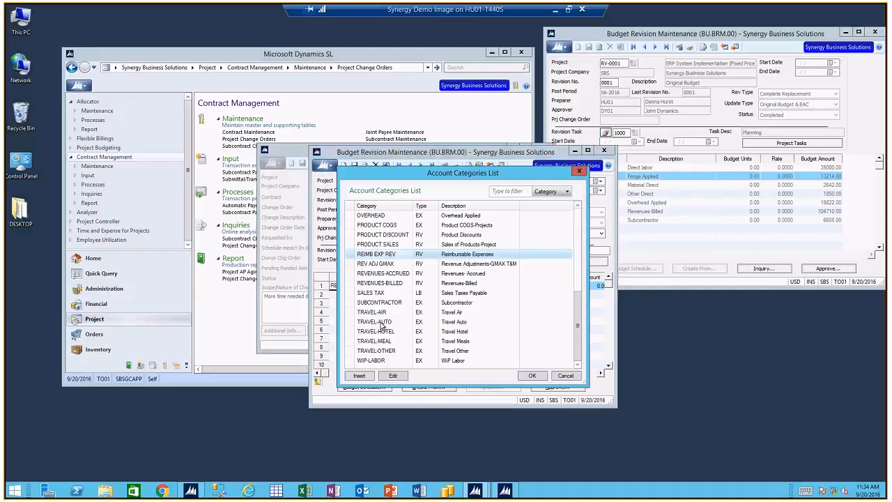
key(Down)
key(Down)
key(Down)
key(Return)
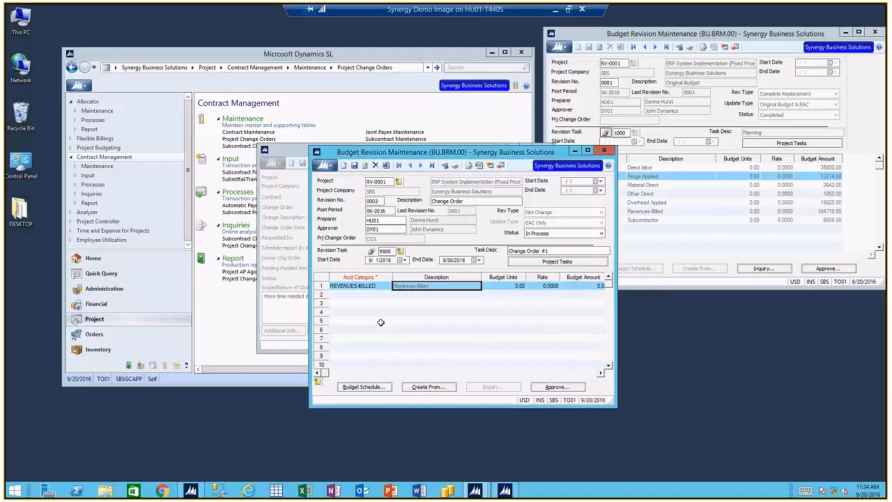
Set the REVENUES-BILLED line's budget amount to 10000 and save the revision
key(Tab)
key(Tab)
key(Tab)
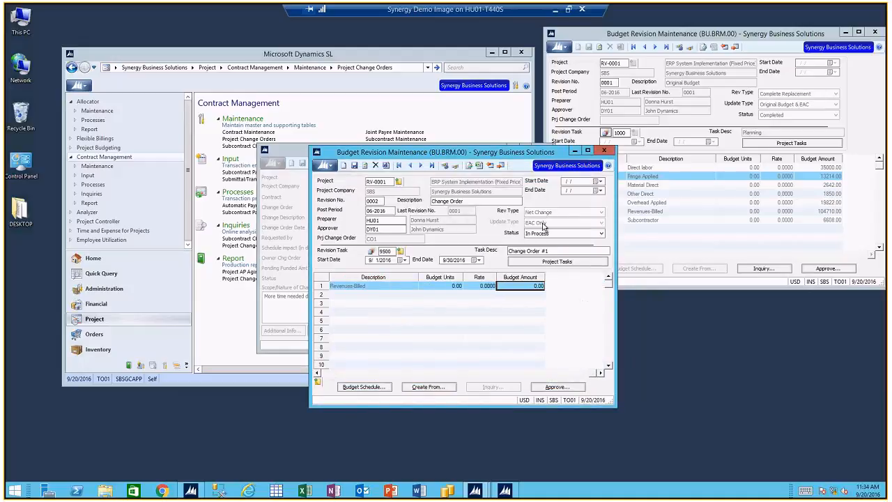
text(10000)
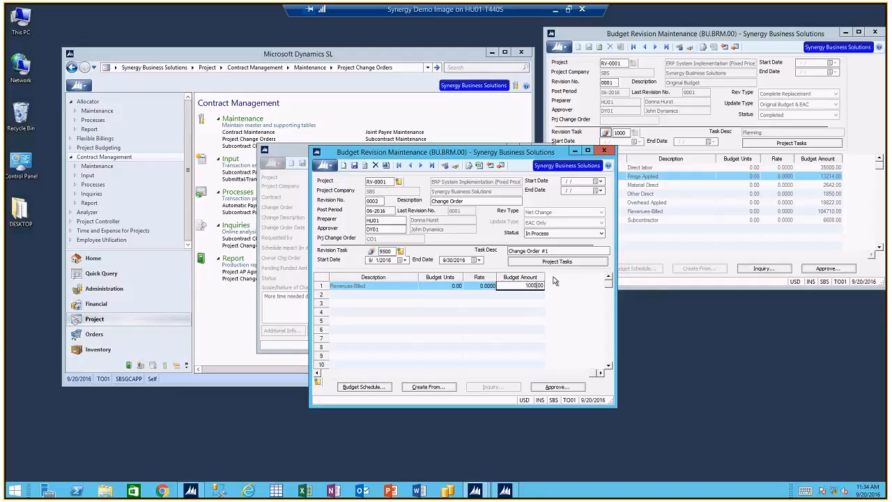
key(ctrl+s)
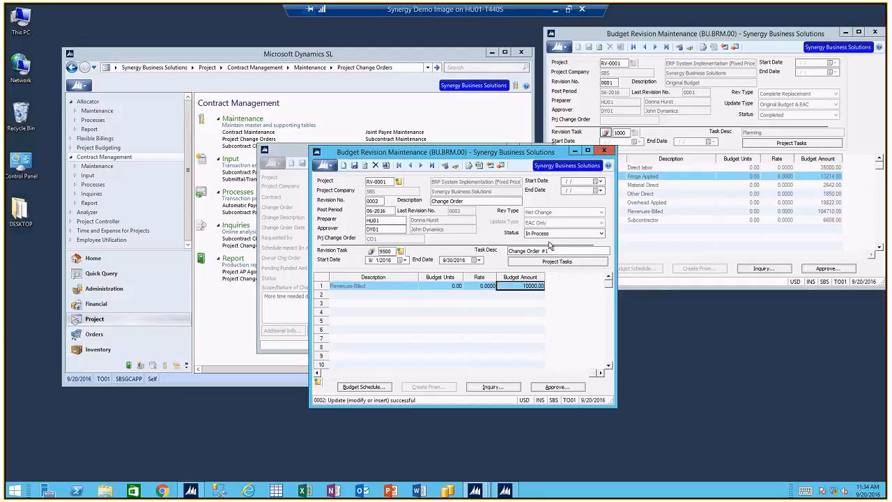
Set revision 0002's status to Completed, save it, and close its budget revision window
click(552, 237)
click(544, 237)
click(537, 248)
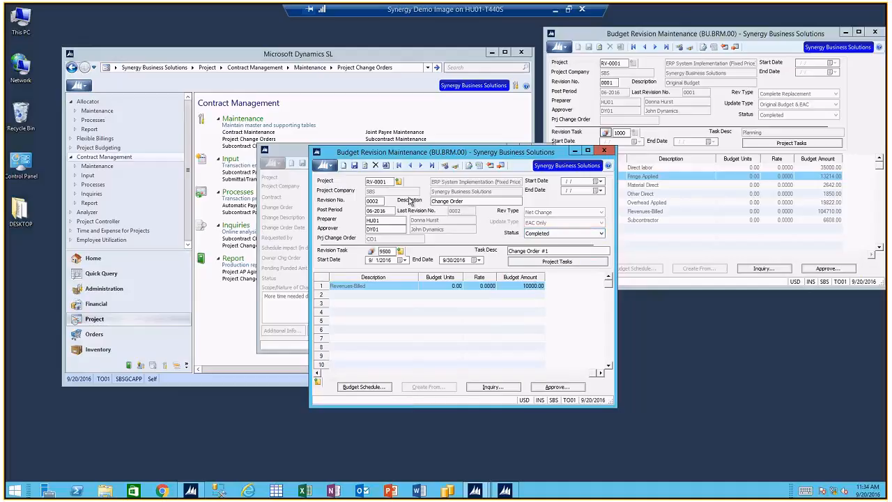
click(354, 167)
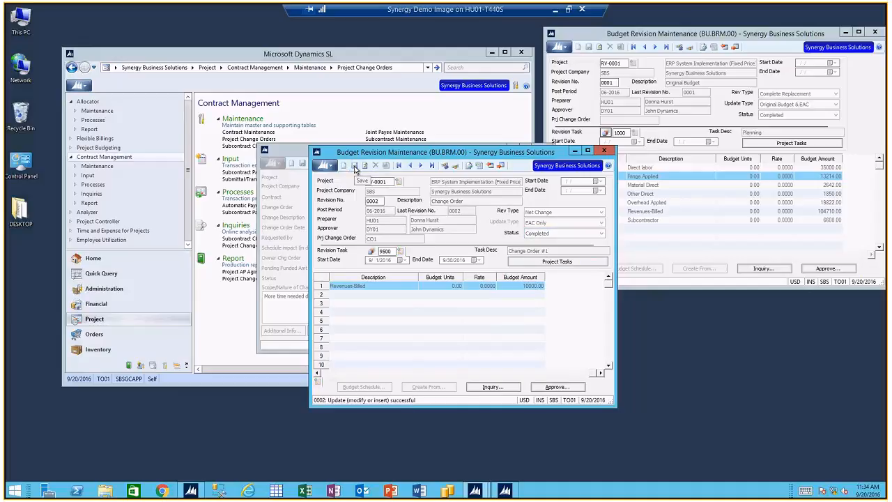
click(603, 151)
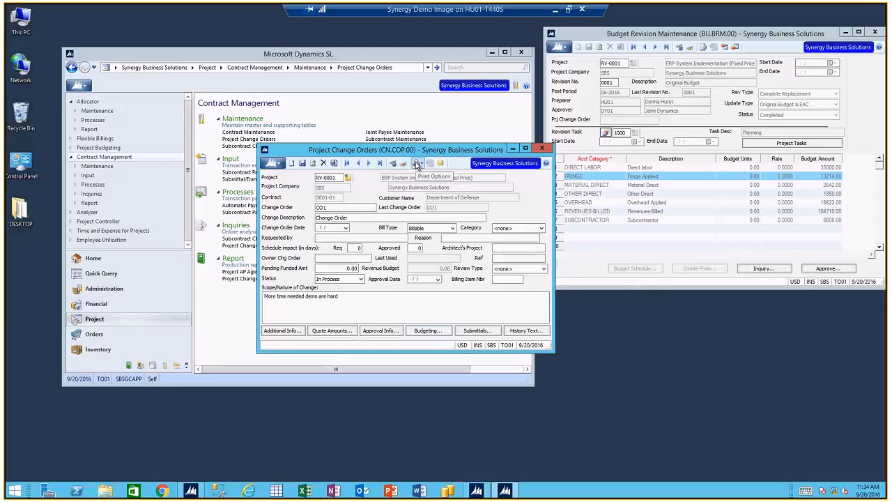
Quick-print change order CO1 to the PDF file Project Change Order Print on the desktop and view the printout
click(418, 164)
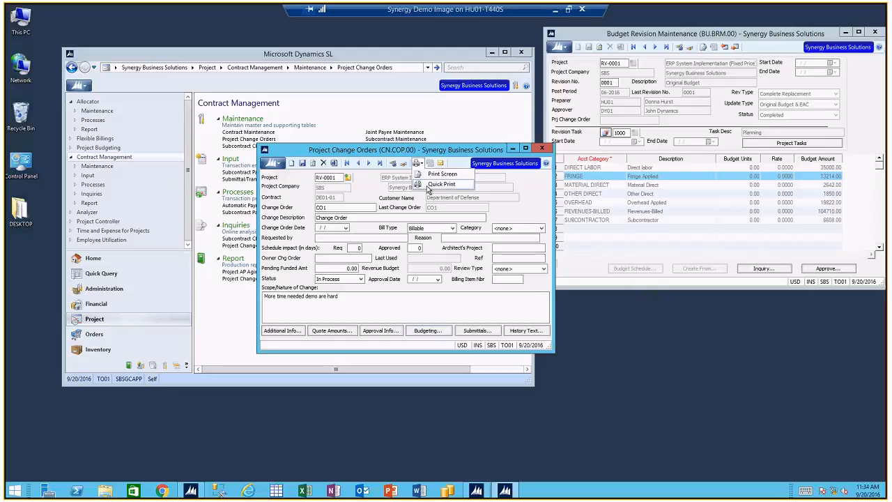
click(440, 183)
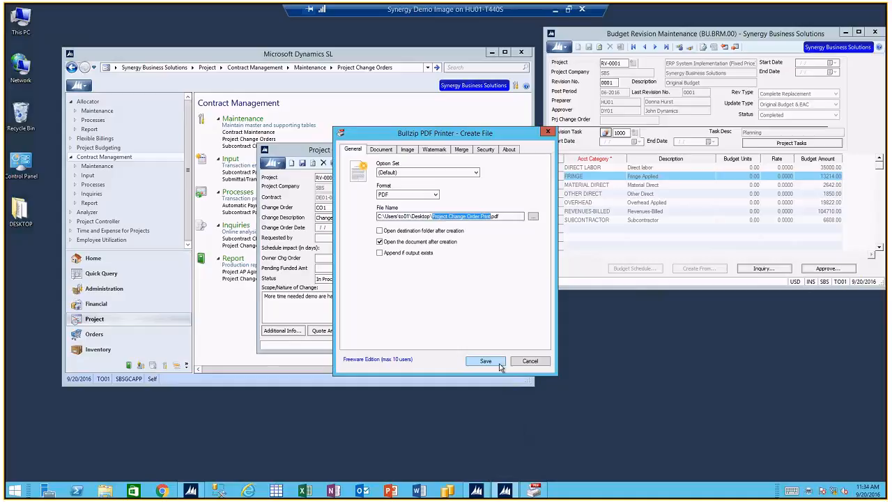
click(499, 364)
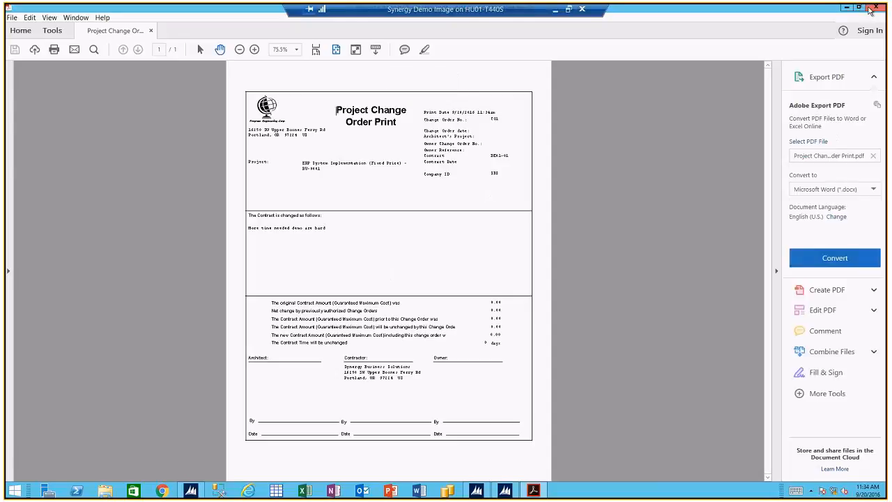
click(873, 7)
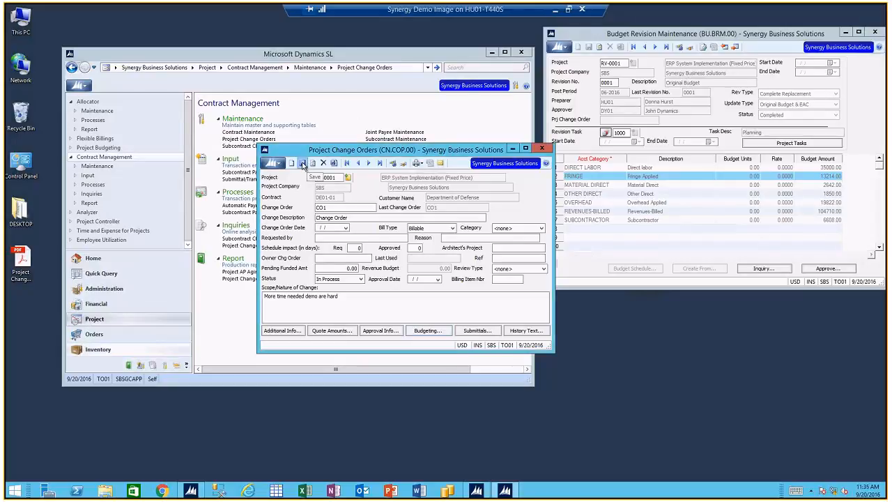
Print change order CO1 again to the same PDF file name and examine its contract amounts
click(418, 163)
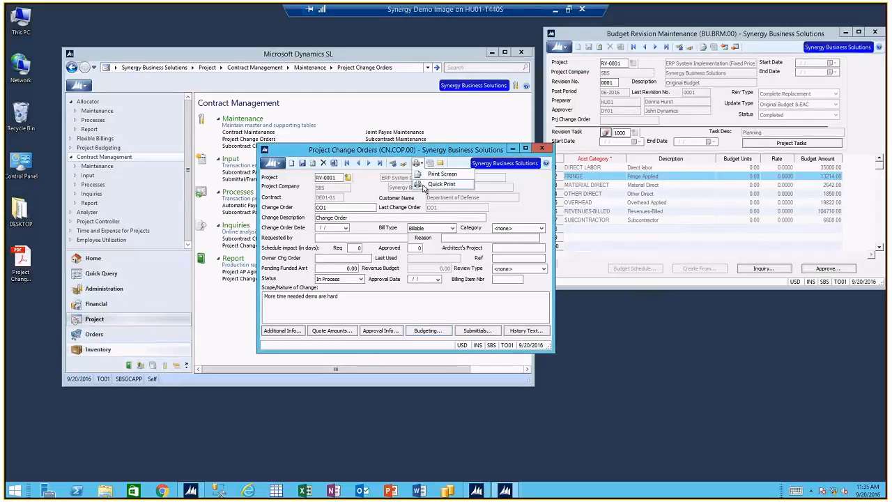
click(426, 184)
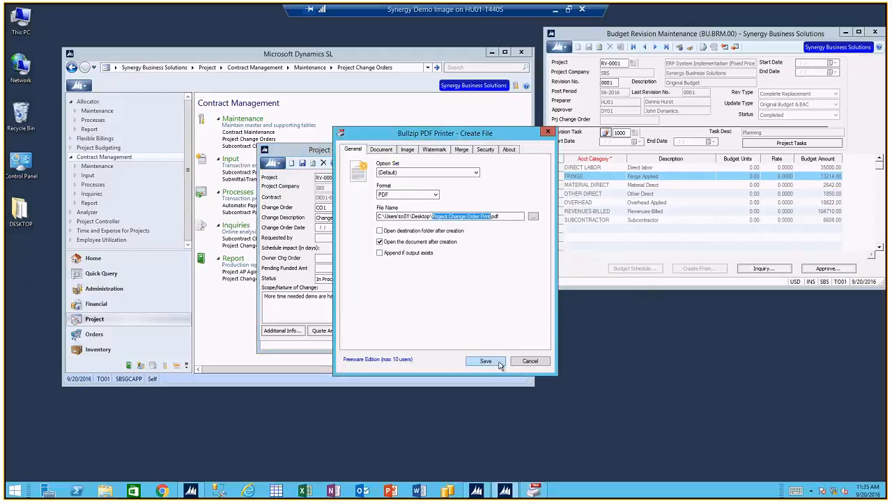
click(499, 362)
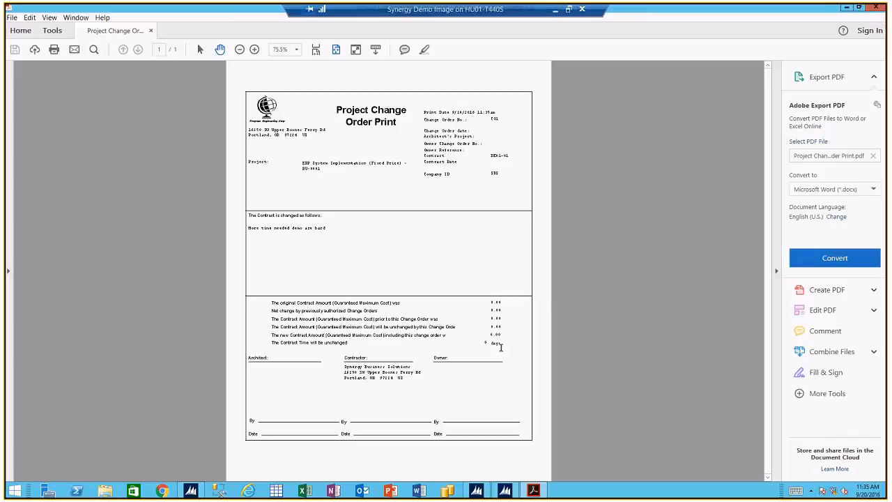
click(875, 7)
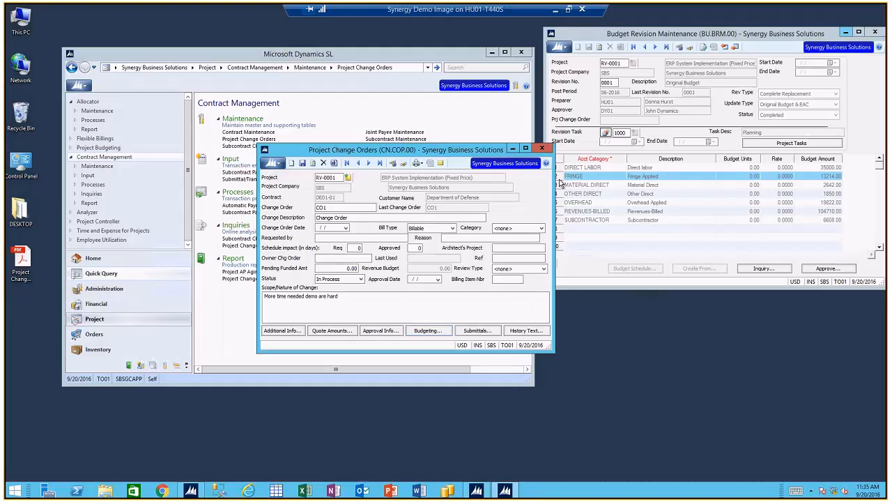
Set change order CO1's status to Pending and save the change order
click(445, 228)
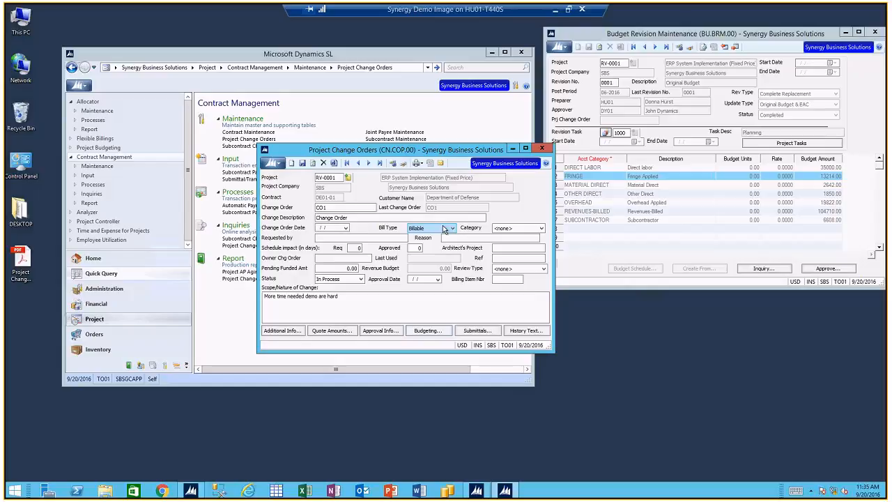
click(359, 279)
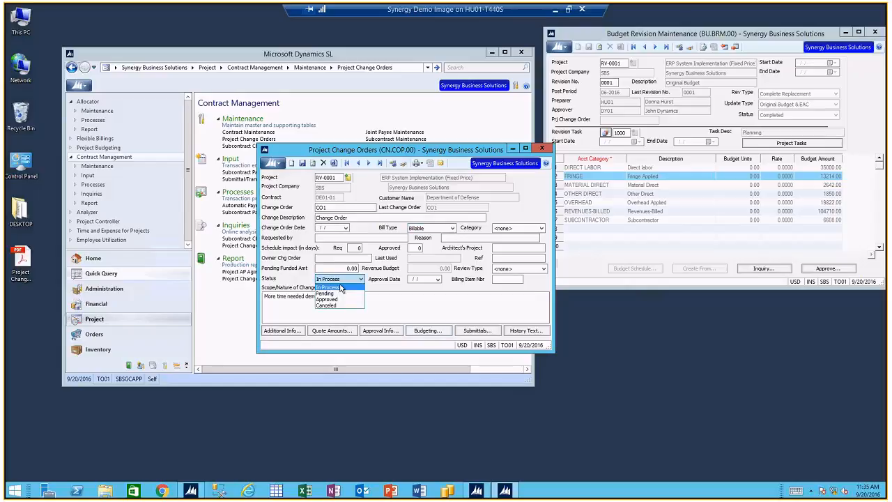
click(334, 294)
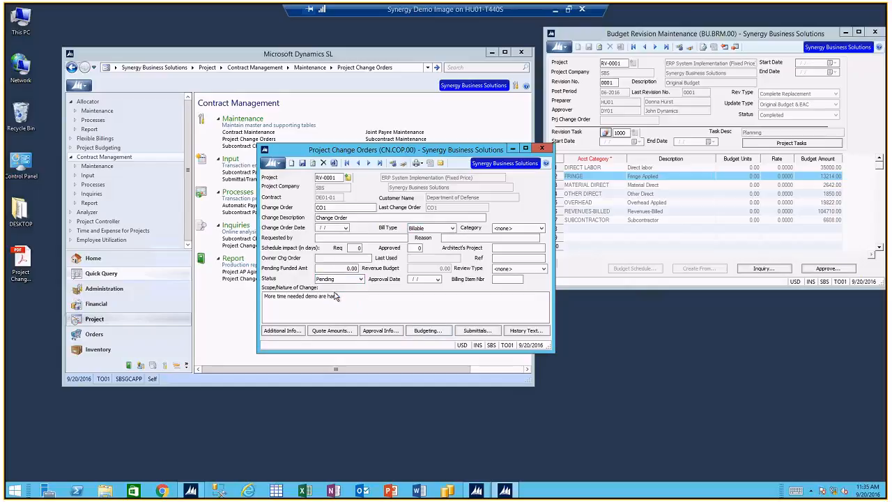
click(302, 162)
click(481, 278)
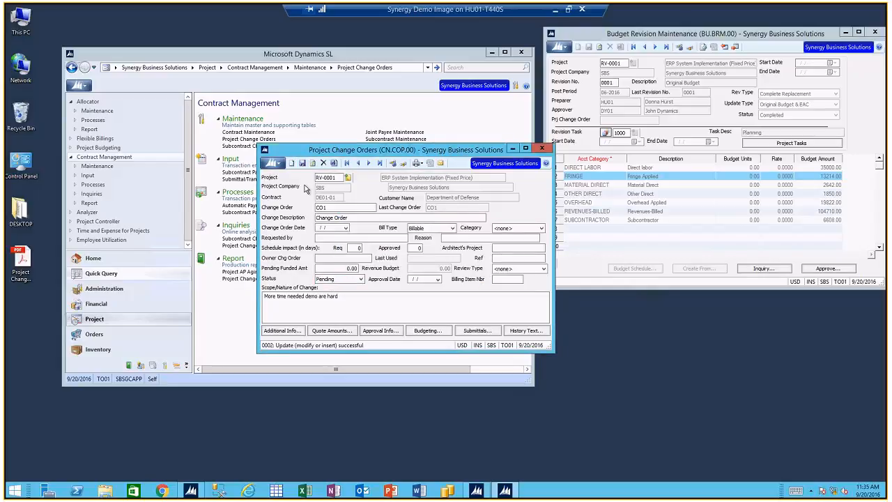
View the budgeting window linked to change order CO1, close it, and move the Project Change Orders window clear of the main menu
click(425, 331)
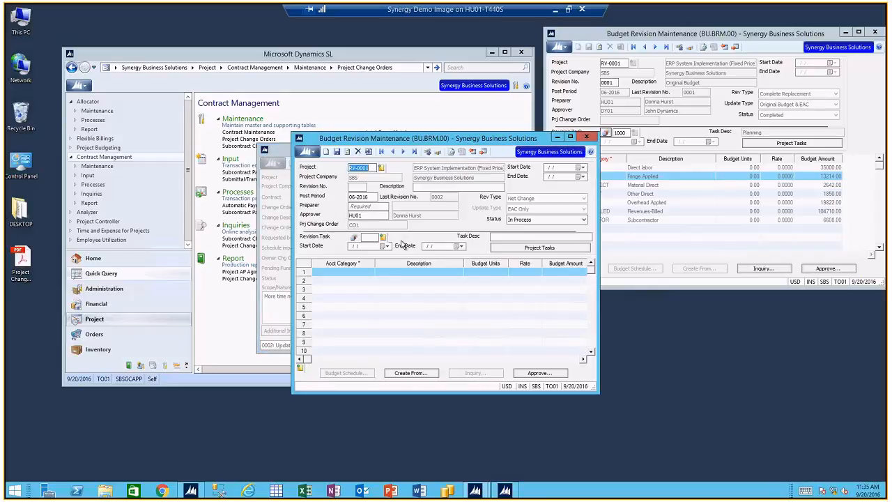
click(586, 137)
drag(527, 150, 742, 197)
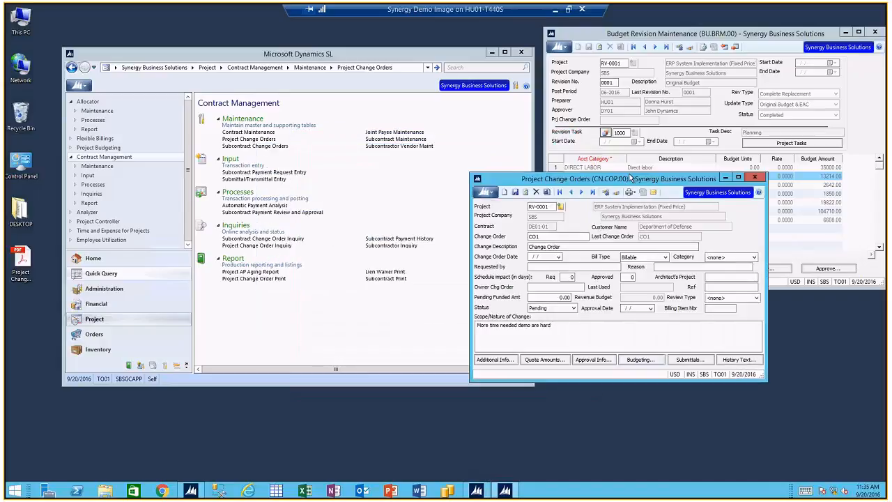
Open Budget Review and Approval under Project Budgeting and load the approver's budget revisions by entering the approver's employee ID
click(115, 153)
click(115, 152)
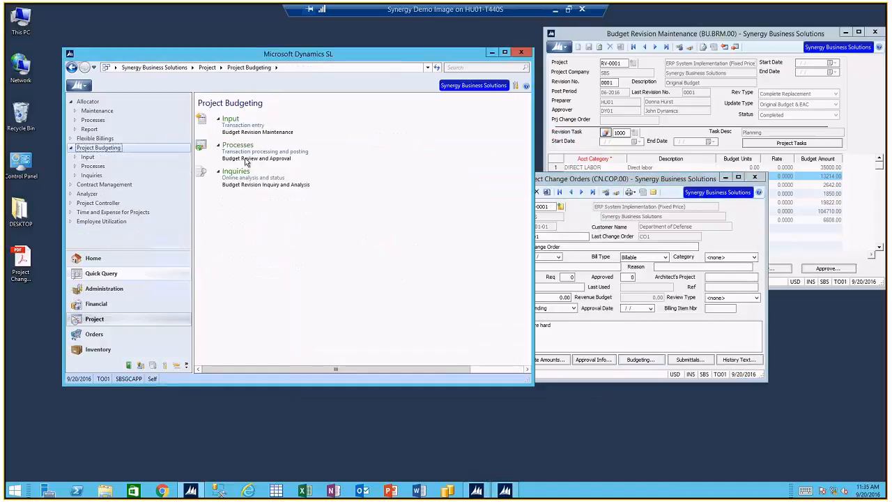
click(245, 159)
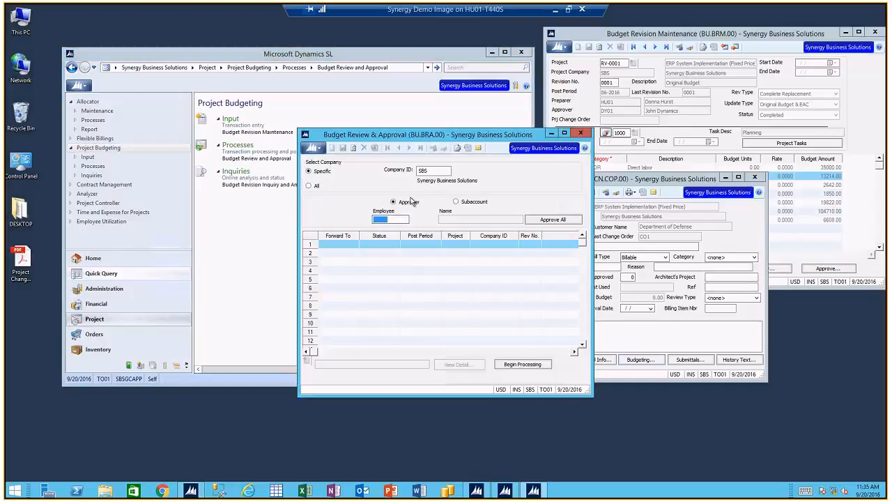
text(DY01)
key(Tab)
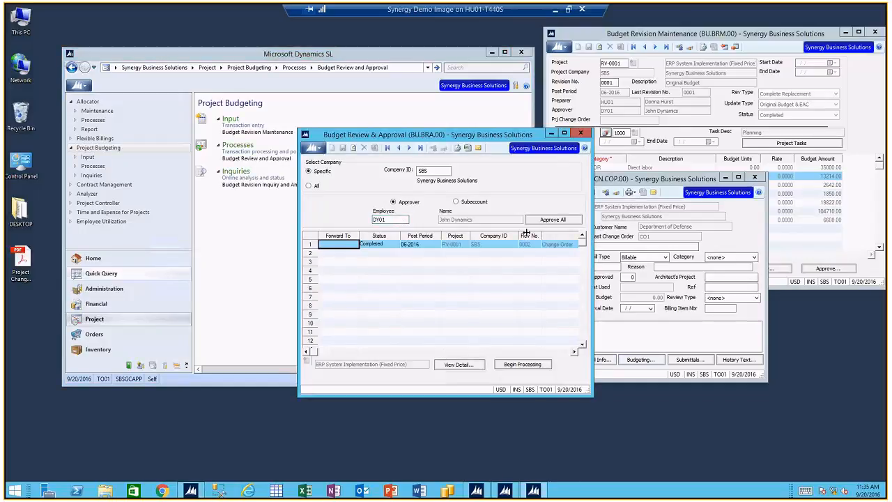
Approve all listed revisions, process the approval of RV-0001's revision 0002, and close the Budget Review & Approval window
click(562, 221)
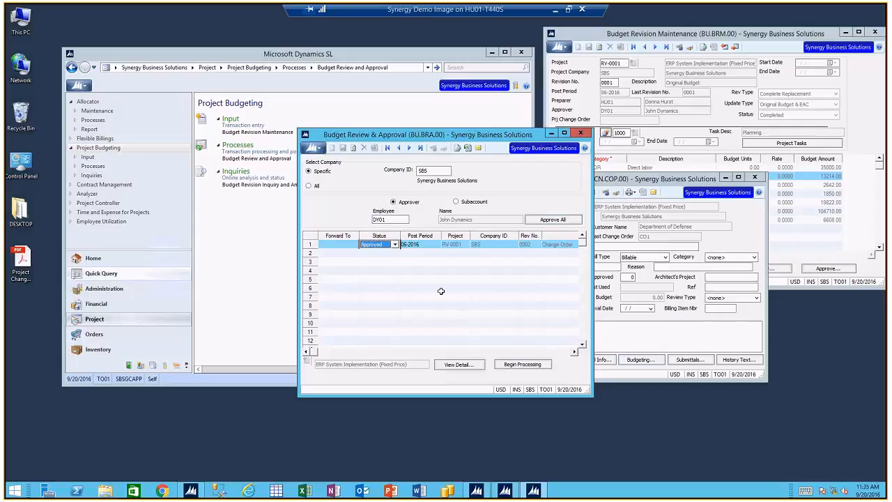
click(507, 365)
click(452, 273)
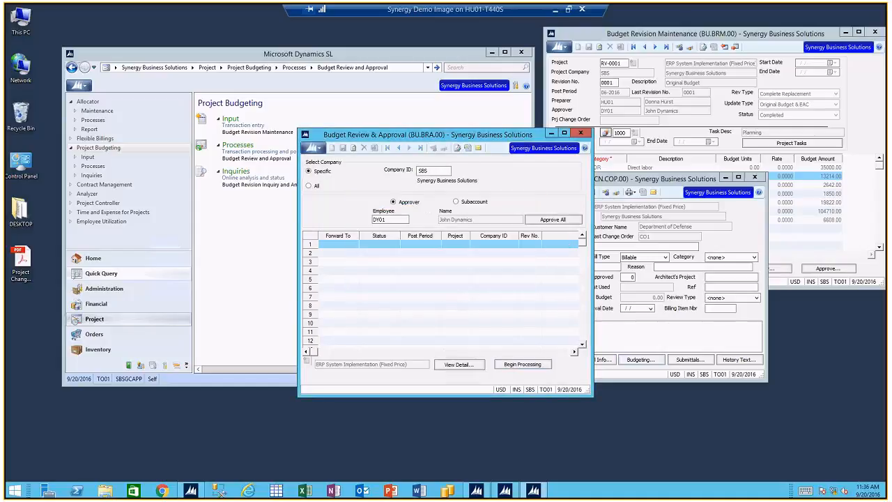
click(579, 134)
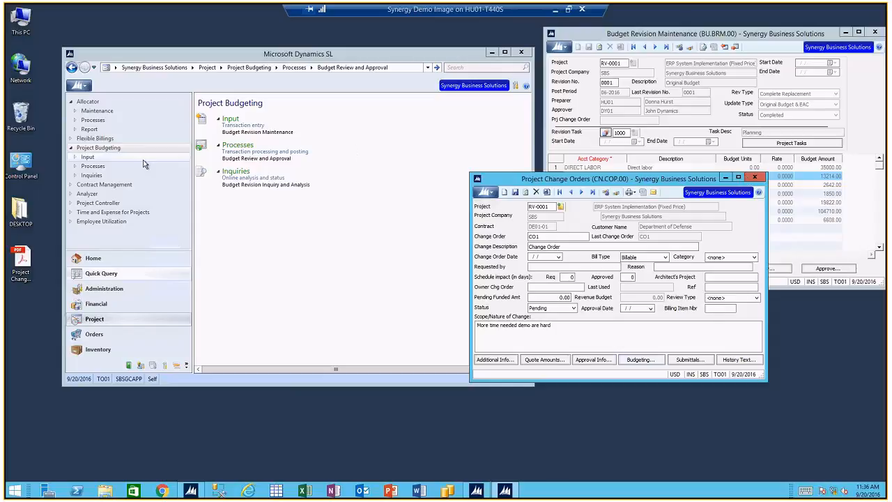
Preview the Analyzer's Project/Task Performance report for period 06-2016 in the Task Performance format
click(108, 193)
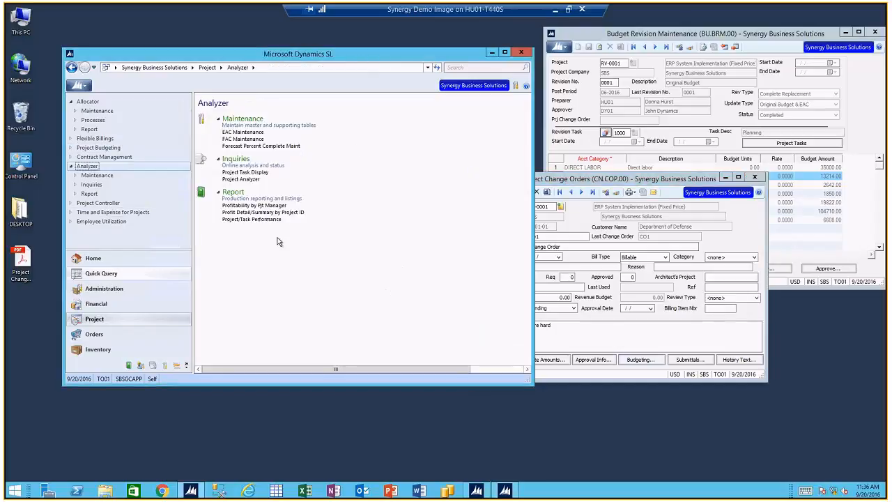
click(266, 219)
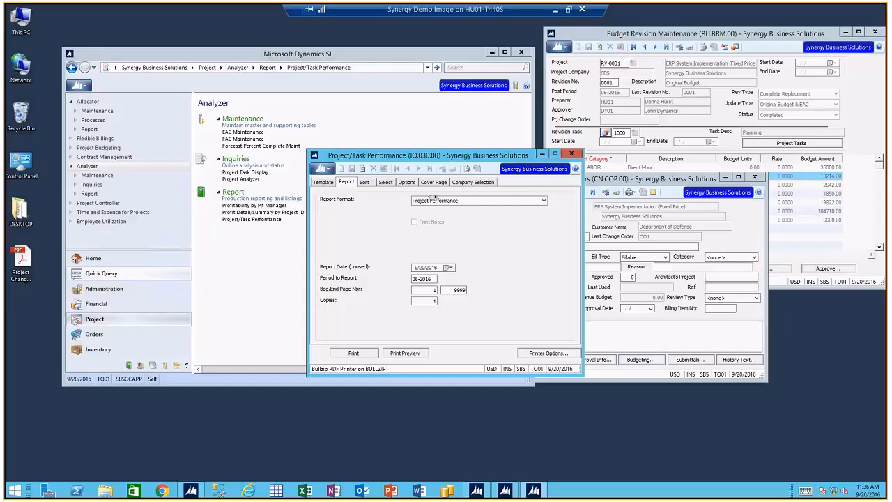
click(432, 200)
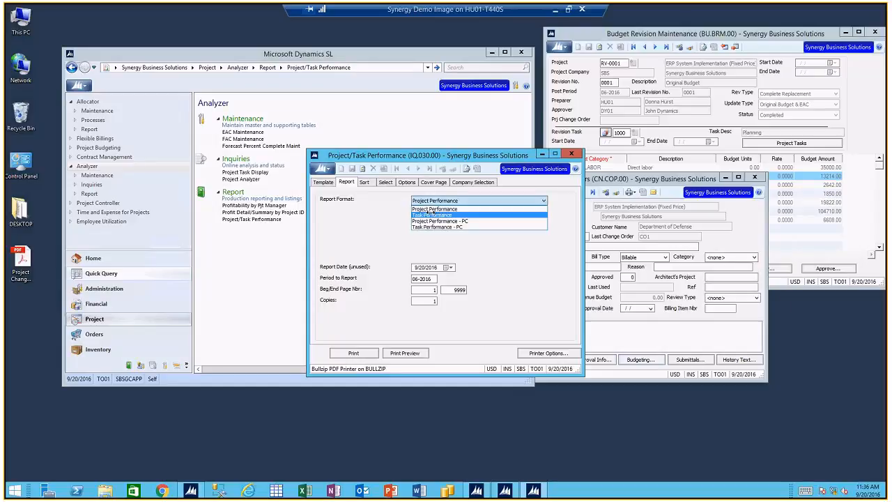
click(433, 214)
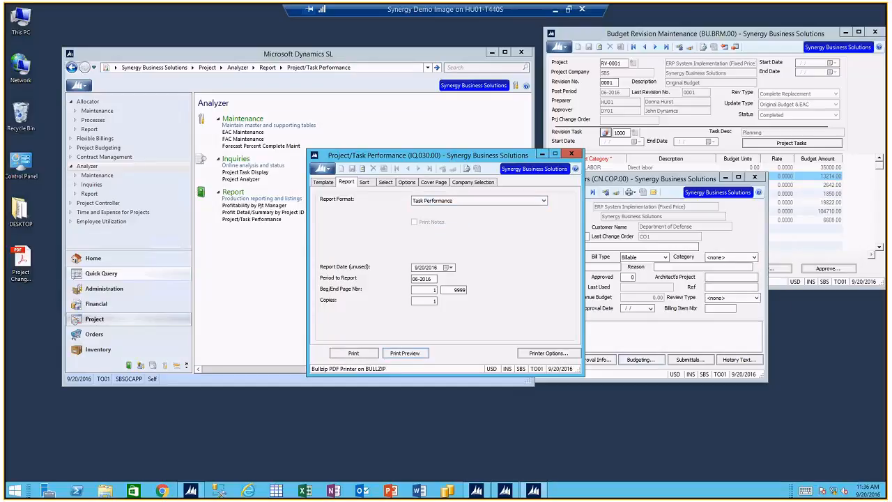
click(405, 353)
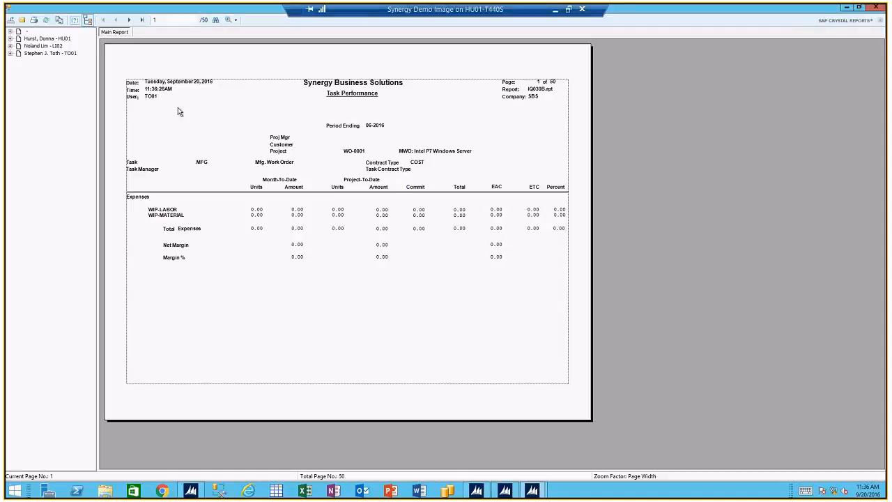
Examine the report pages for tasks 1000 and 9500 of project RV-0001 and close the preview
click(55, 39)
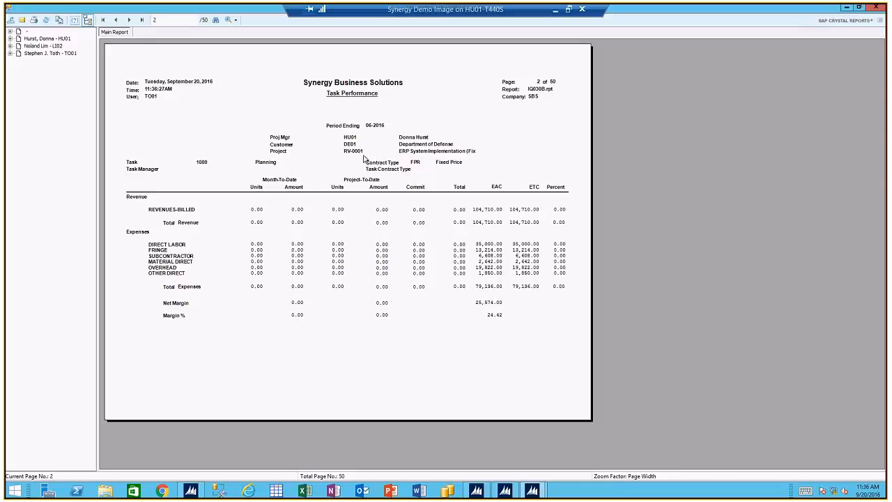
click(10, 38)
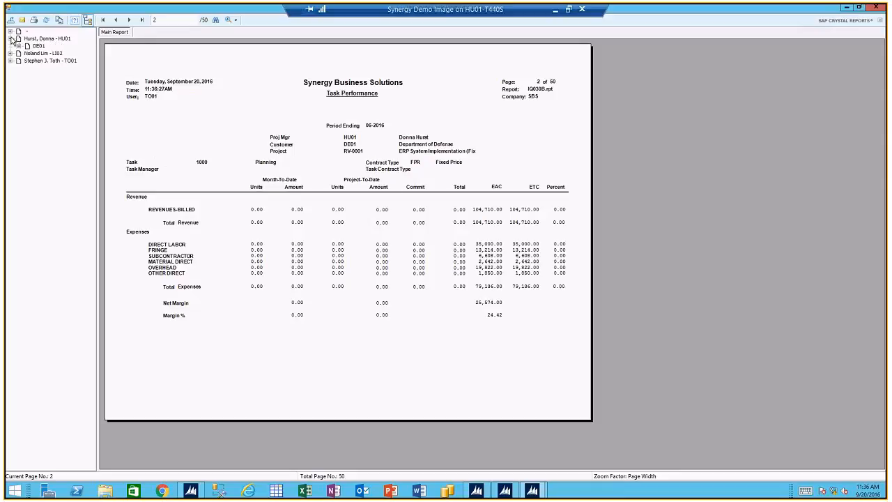
click(19, 46)
click(28, 53)
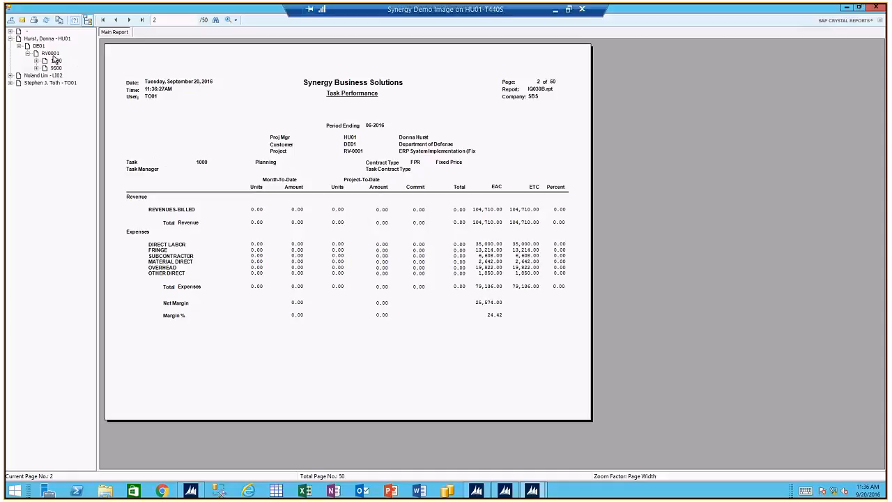
click(56, 61)
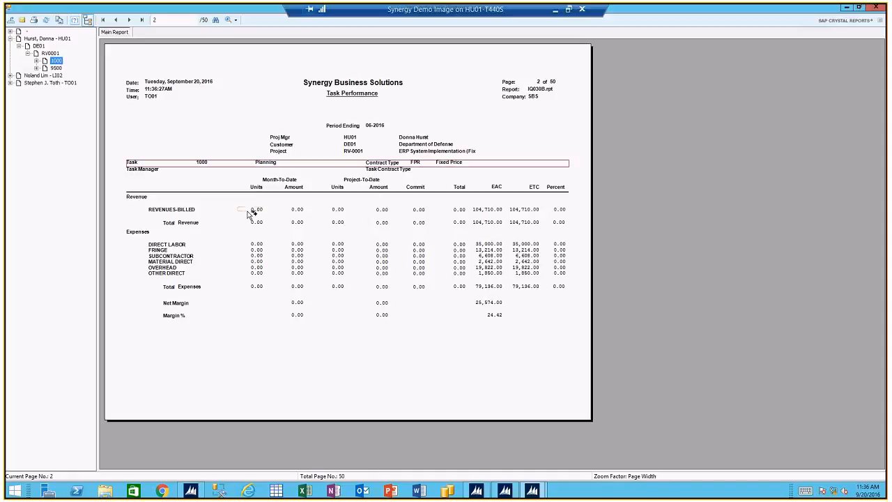
click(129, 21)
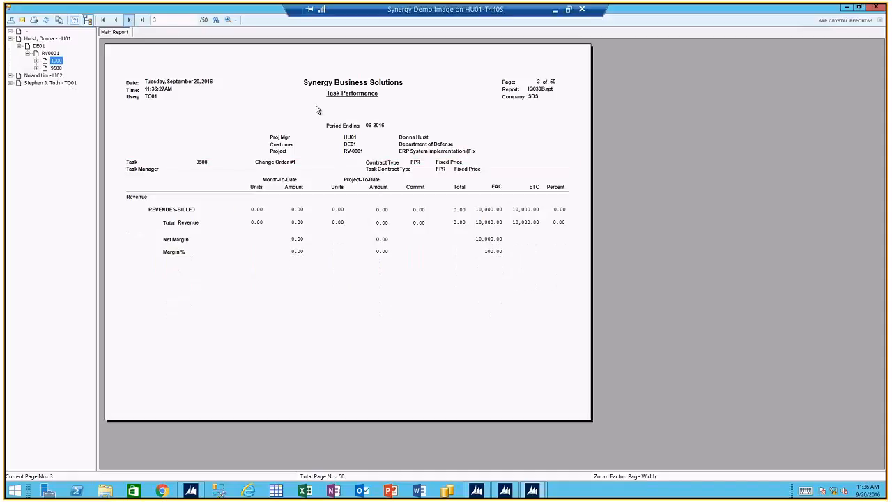
click(58, 68)
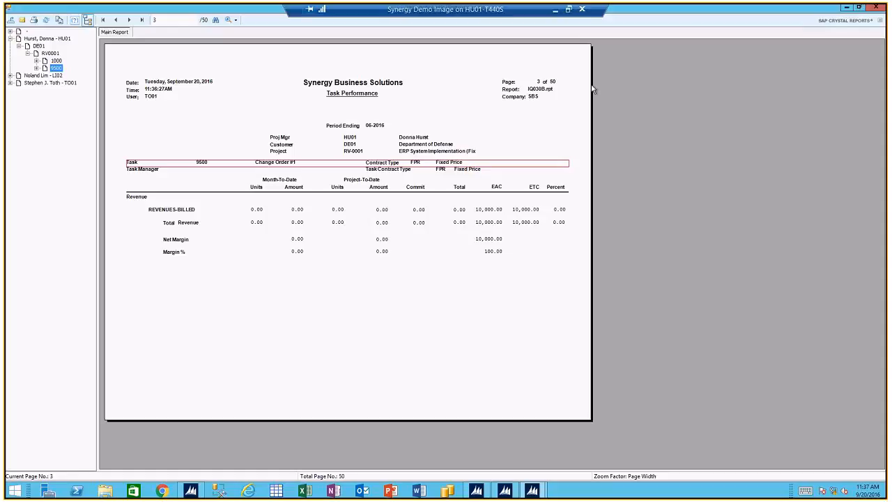
click(871, 9)
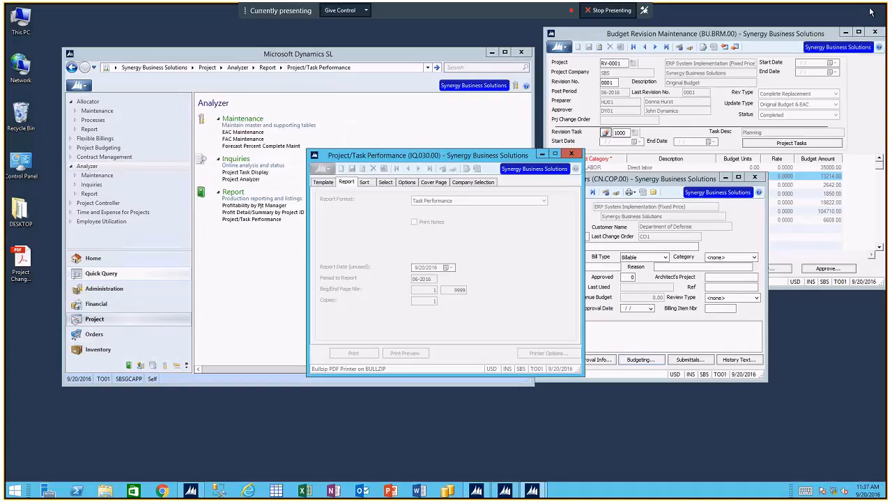
Look up RV-0001's change orders in Project Change Order Inquiry, examine the CO1 line, and close the inquiry and Project Change Orders windows
click(110, 157)
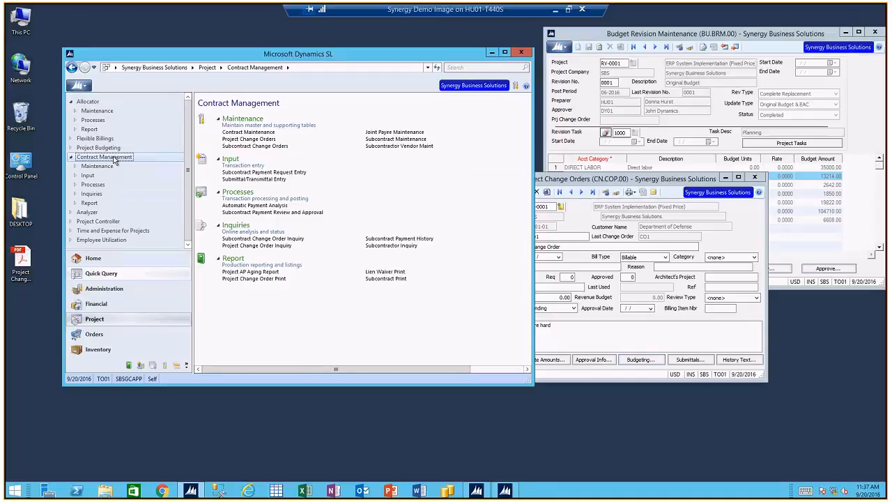
click(243, 246)
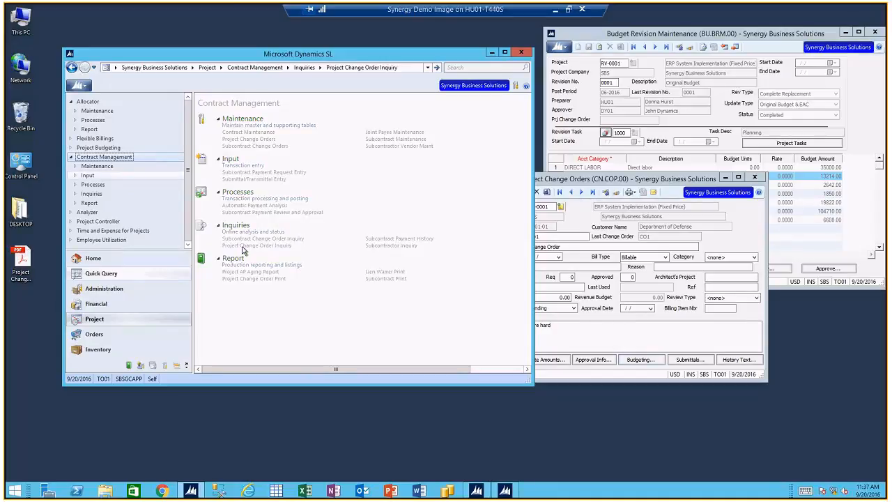
text(RV-0001)
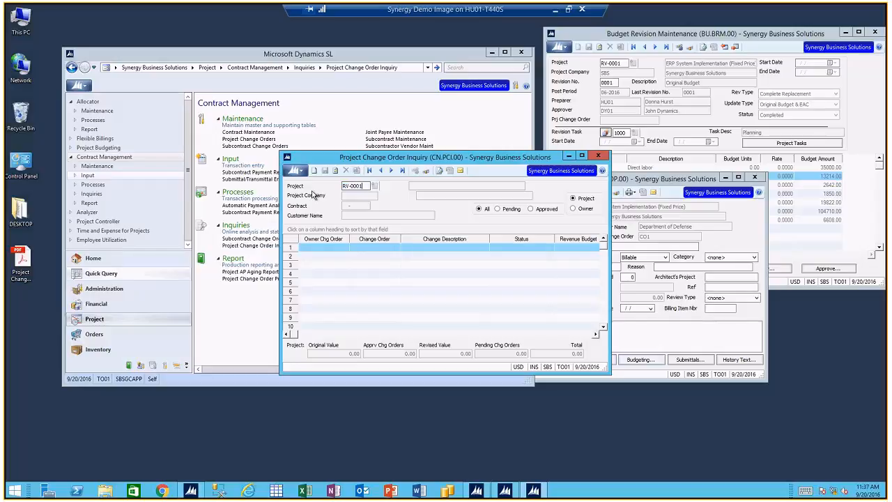
key(Tab)
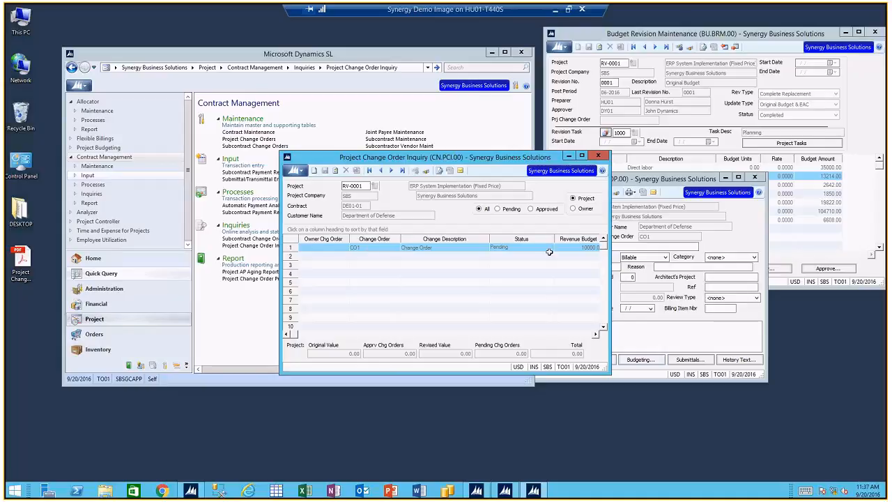
drag(610, 228, 744, 231)
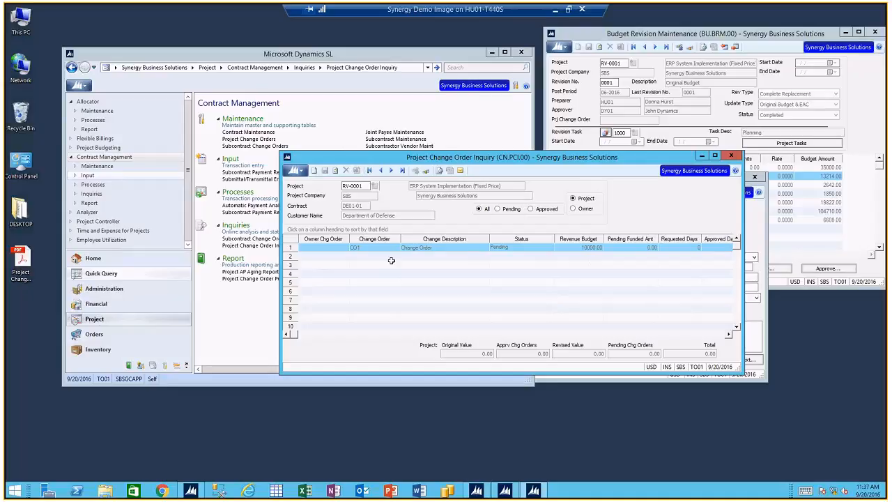
drag(396, 159, 337, 181)
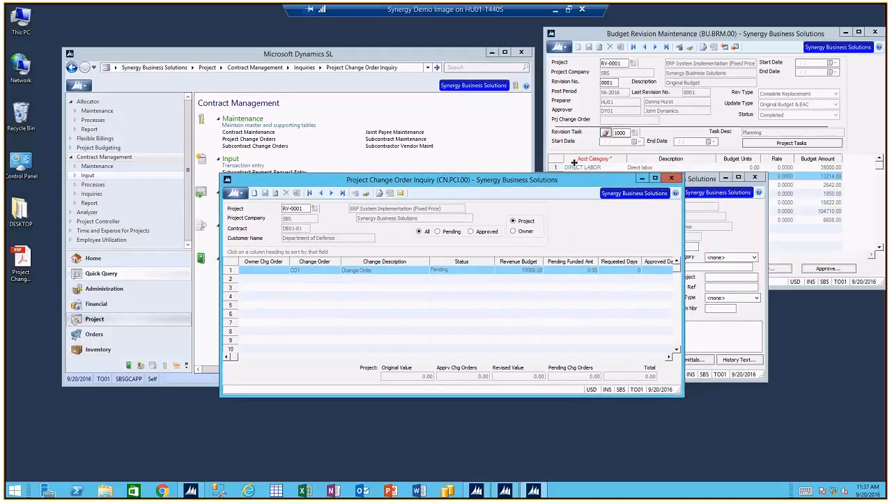
click(672, 180)
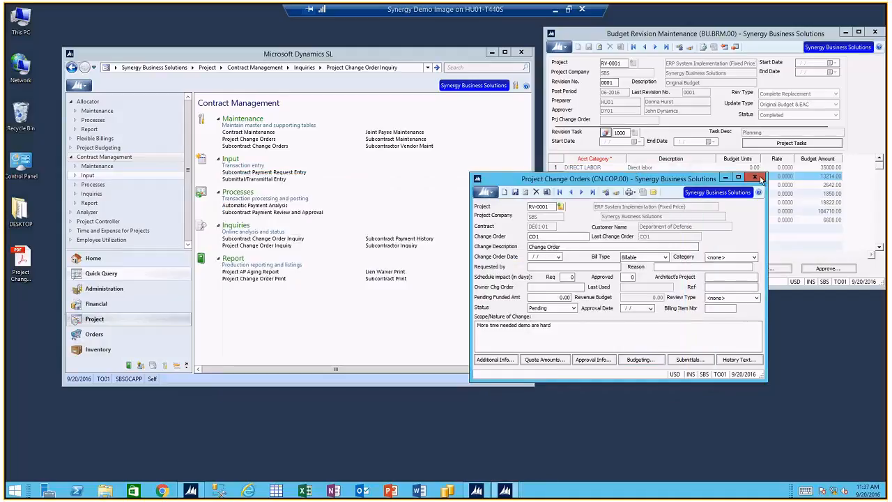
click(761, 180)
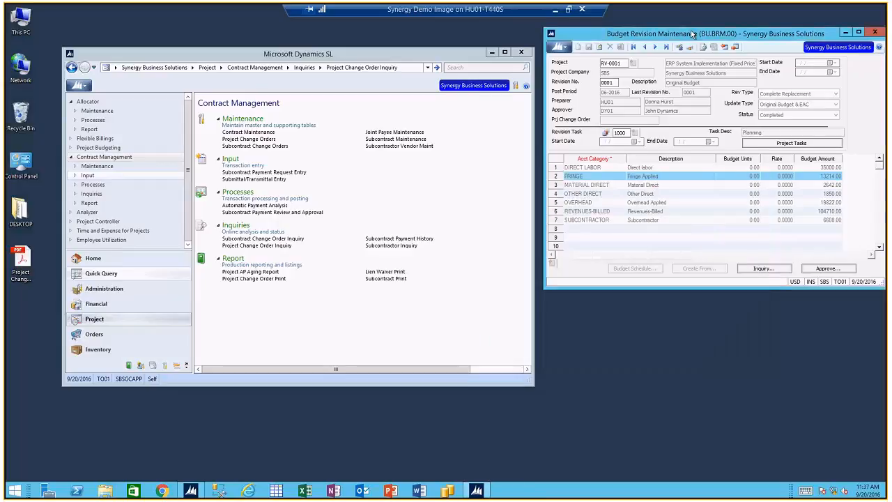
Load RV-0001's revision 0002 in Budget Revision Maintenance and open its Revision Inquiry and Analysis
drag(691, 34, 655, 47)
click(572, 95)
key(F3)
double_click(580, 126)
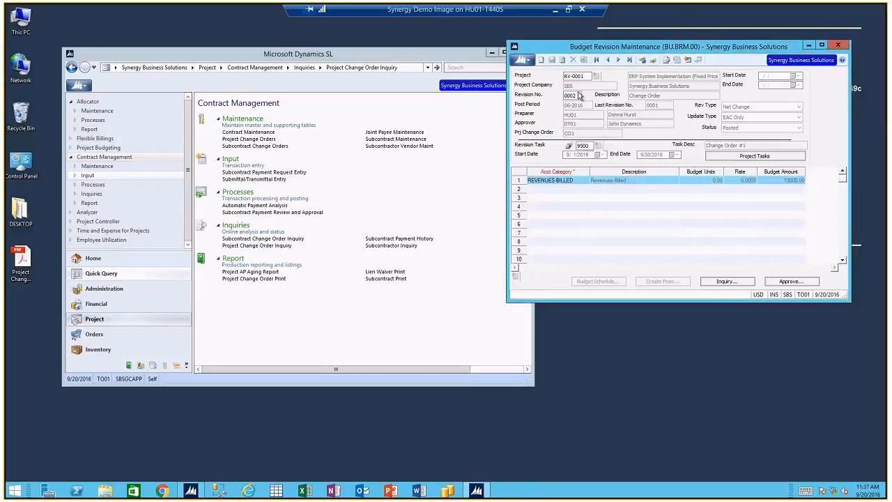
drag(588, 51, 383, 120)
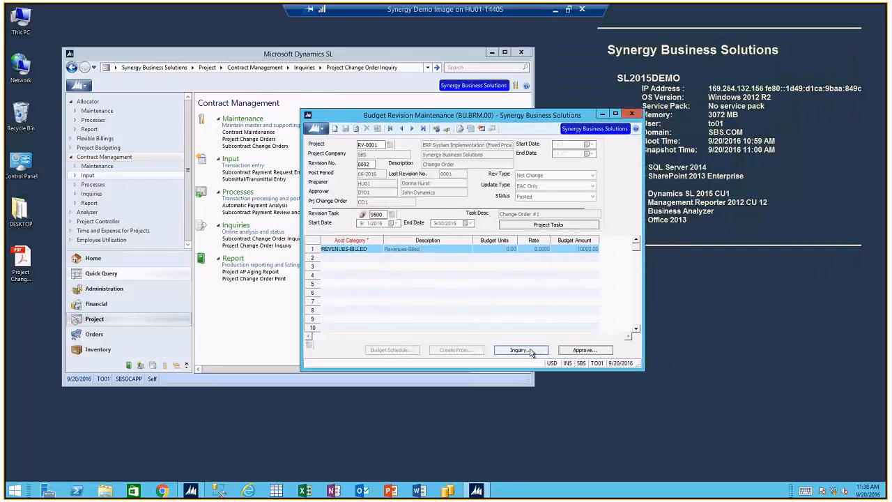
click(519, 349)
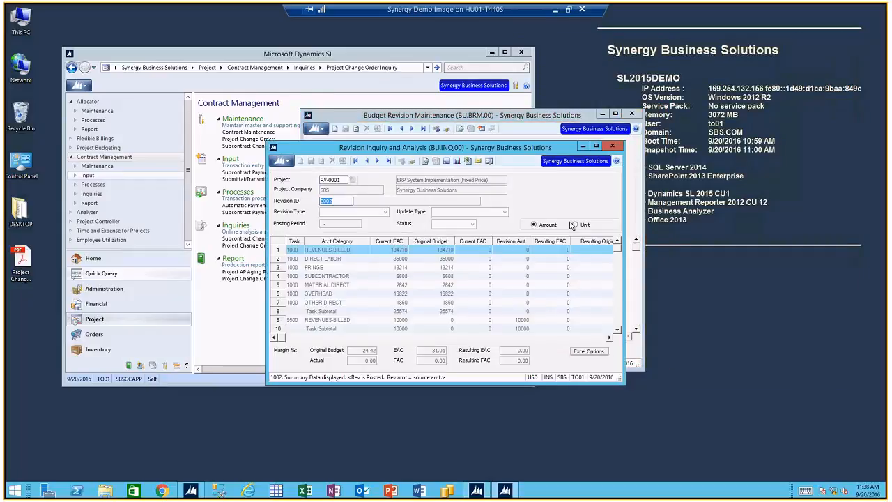
Reload revision 0002 of RV-0001 in Revision Inquiry and Analysis, examine its budget lines, and close the inquiry and Budget Revision Maintenance
drag(624, 383, 755, 447)
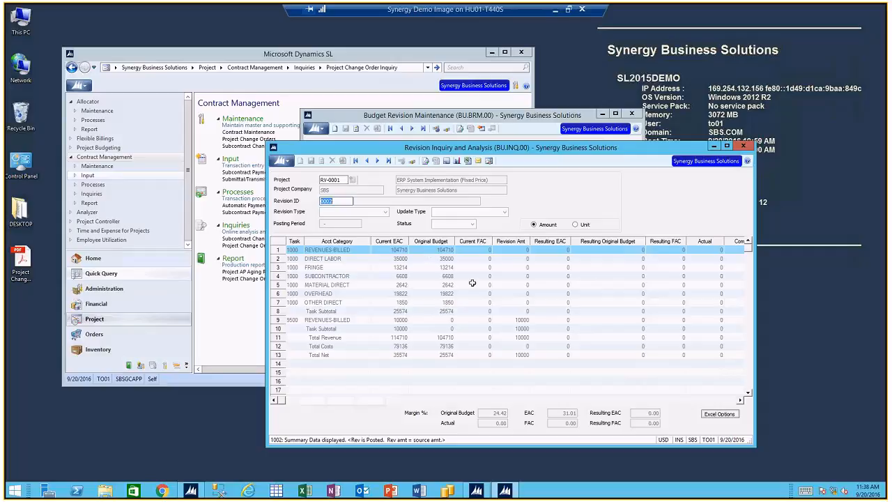
click(514, 325)
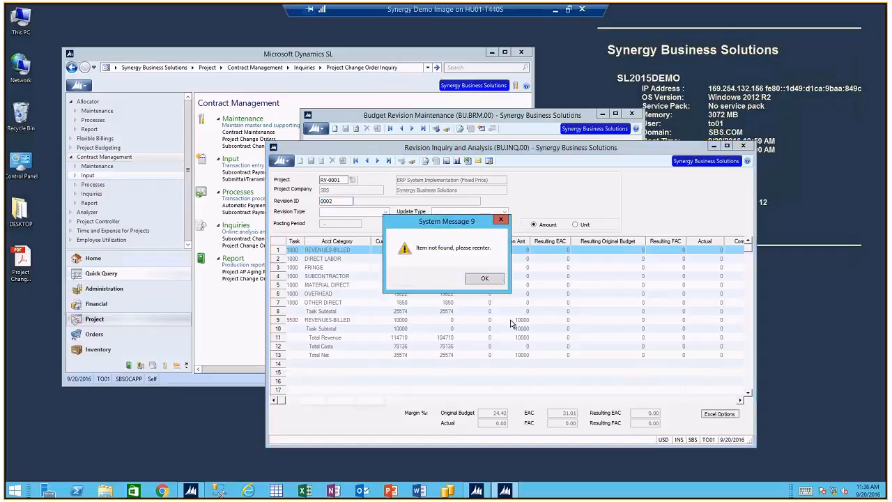
click(481, 278)
click(377, 161)
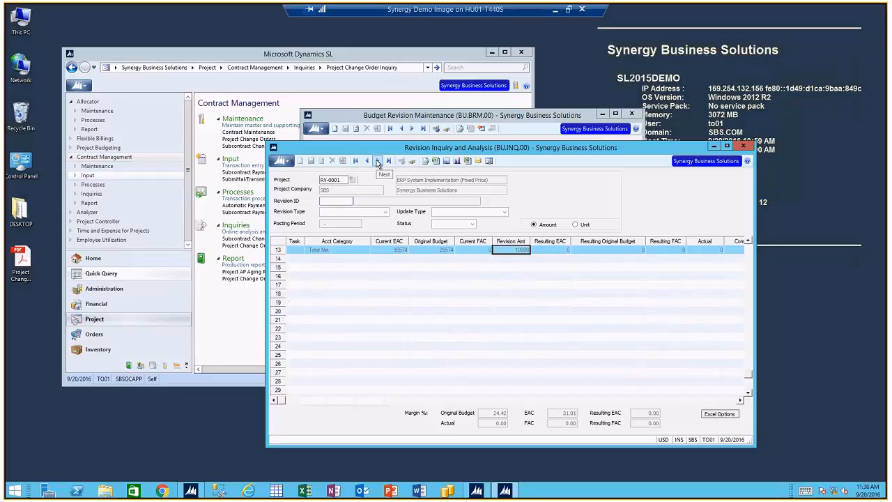
click(377, 161)
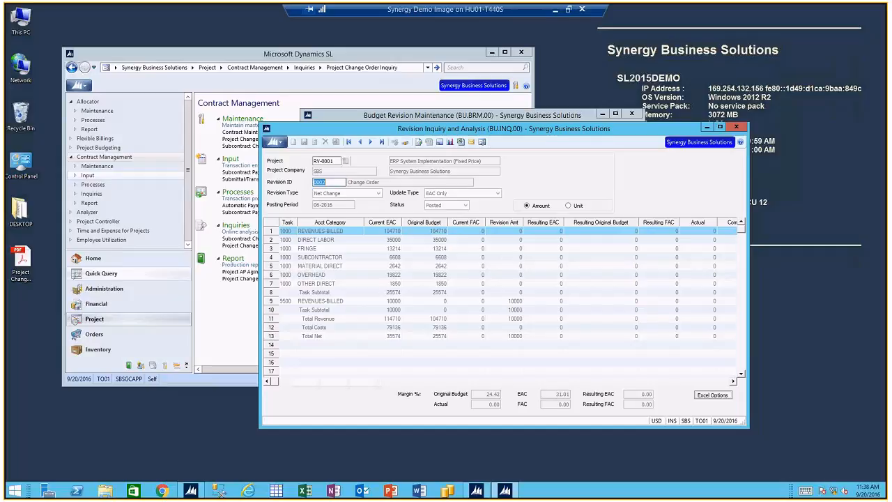
click(736, 127)
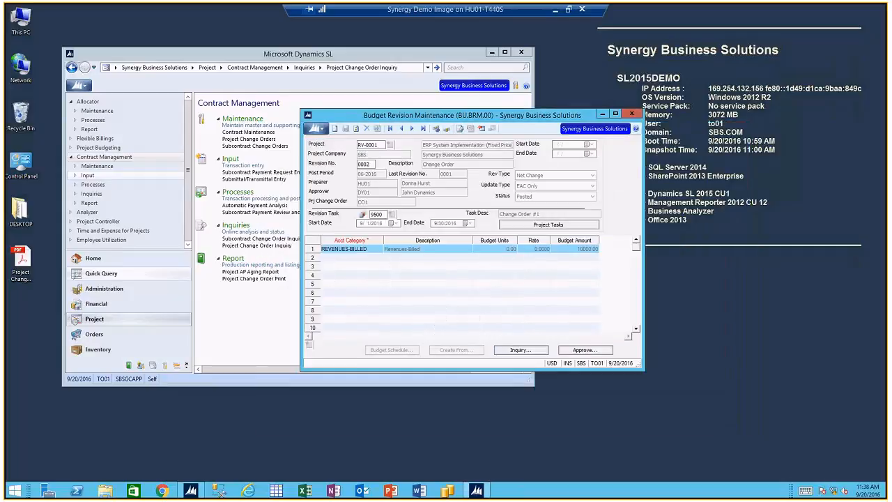
click(632, 114)
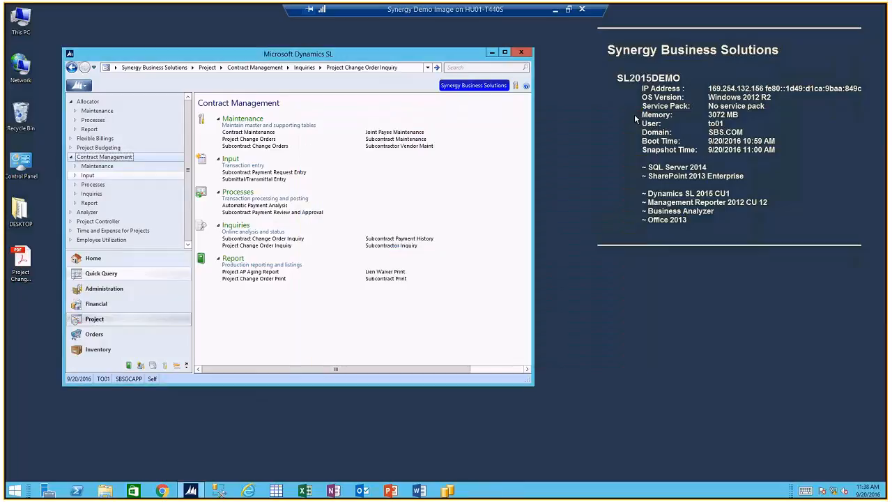
Open the Project Analyzer inquiry from the Analyzer module and move its window clear for viewing
click(87, 212)
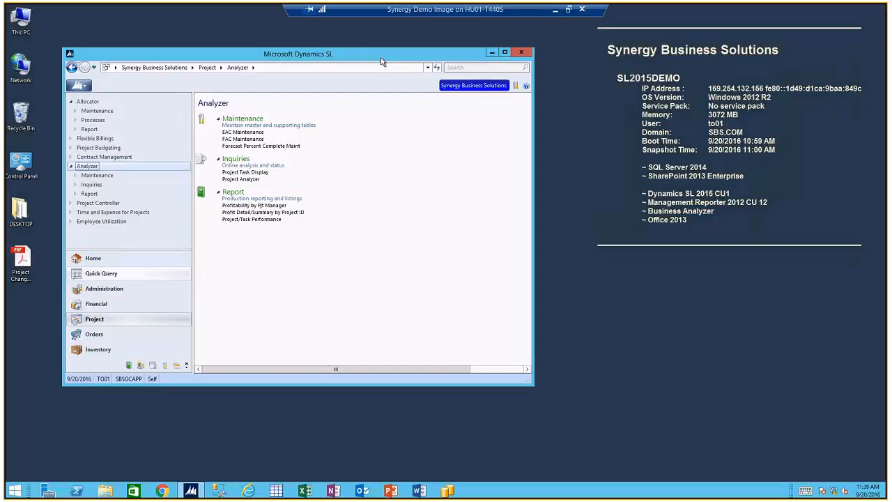
click(255, 181)
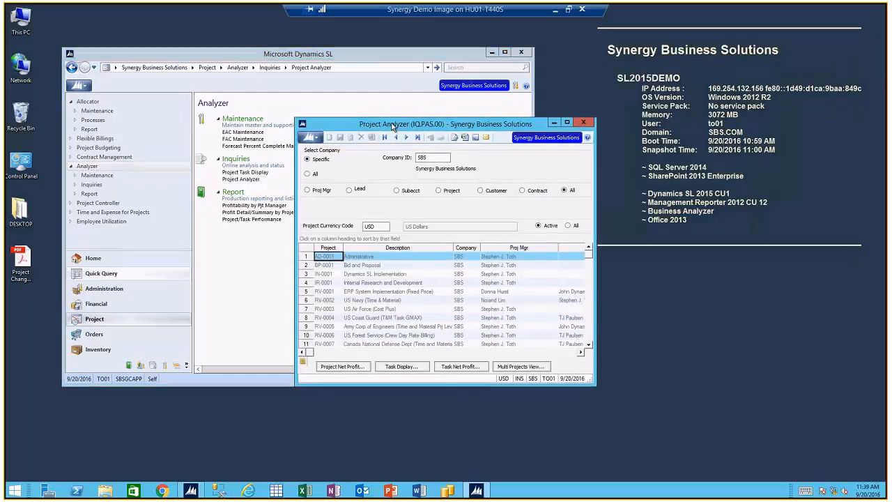
drag(394, 137, 385, 100)
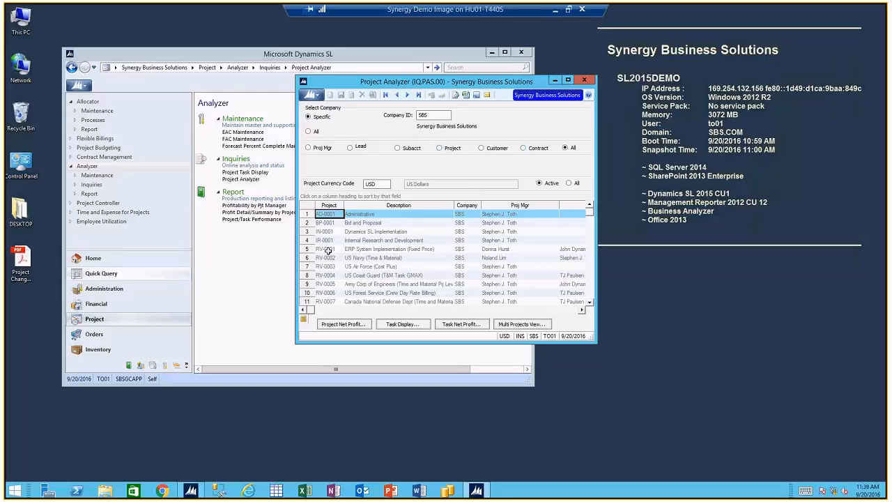
Filter the Project Analyzer list by project with the prefix "rv-" and select RV-0001
click(439, 148)
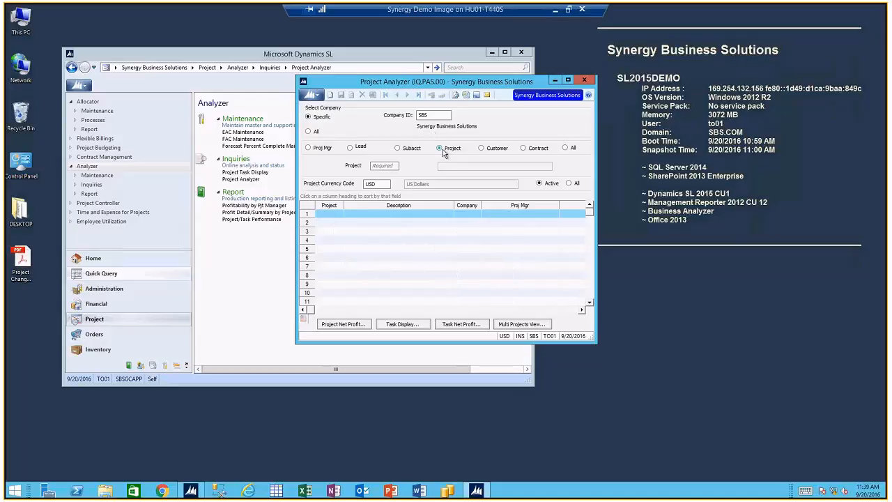
click(393, 168)
text(rv-)
key(Tab)
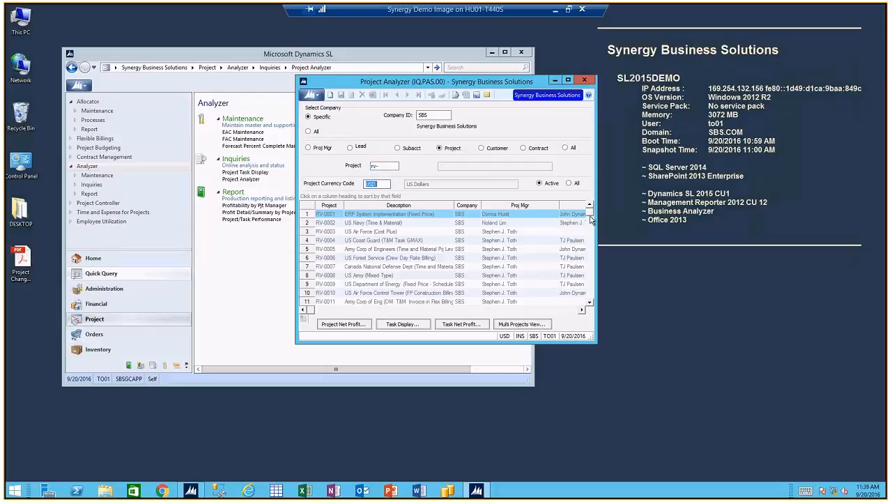
click(591, 298)
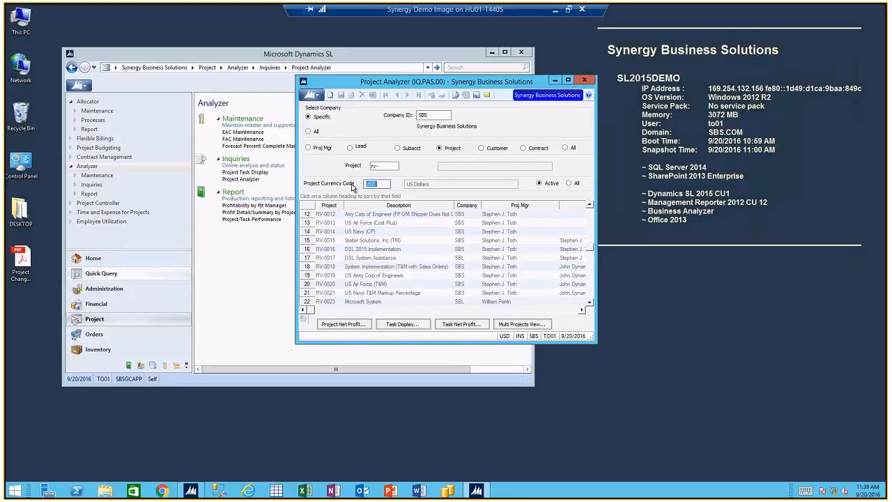
drag(590, 246, 591, 190)
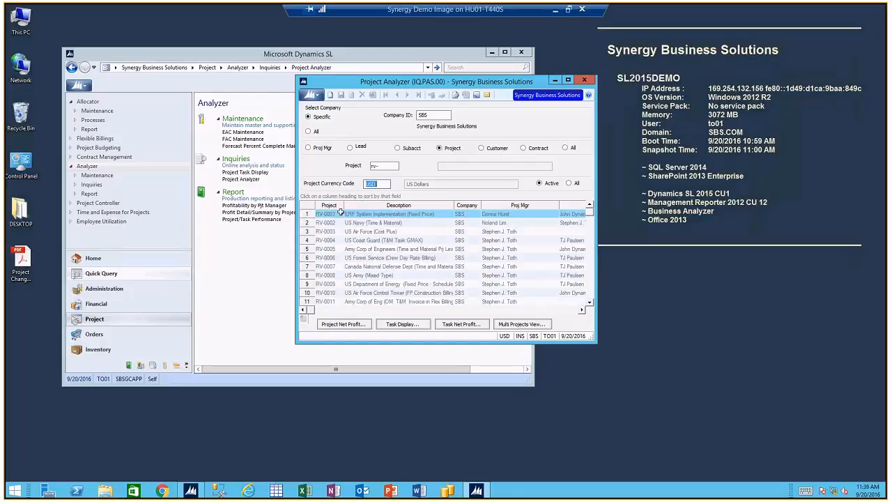
click(339, 213)
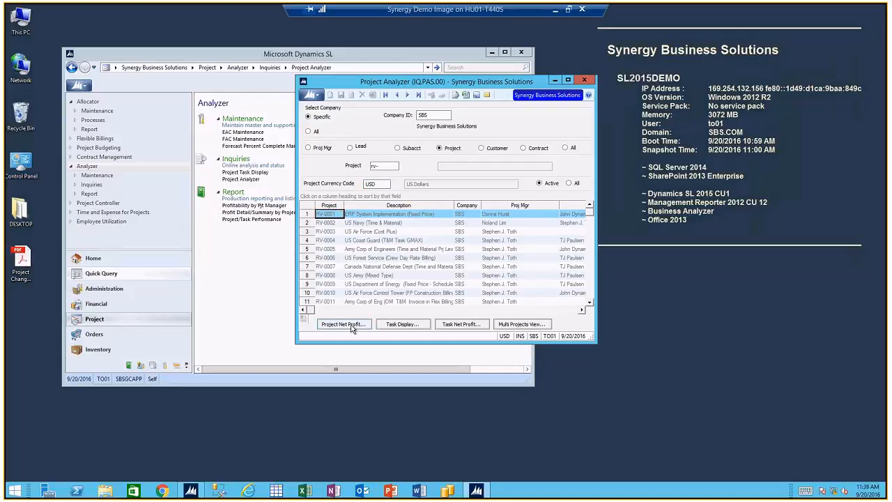
Open the Multi Projects View, show all account types, and enlarge the window to reveal the amount columns
click(515, 325)
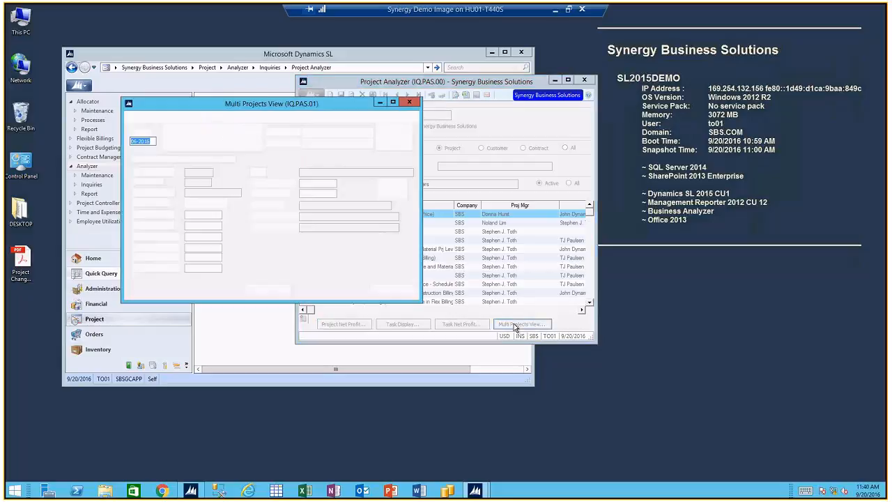
drag(349, 105, 402, 110)
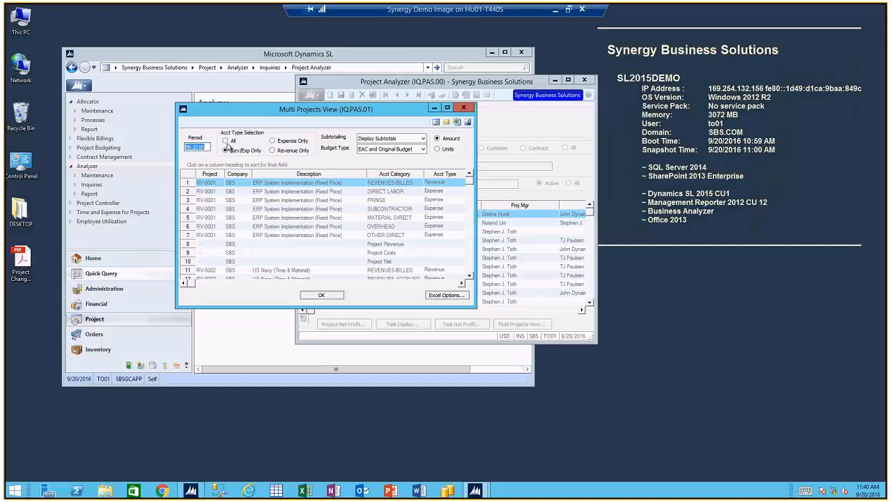
click(226, 142)
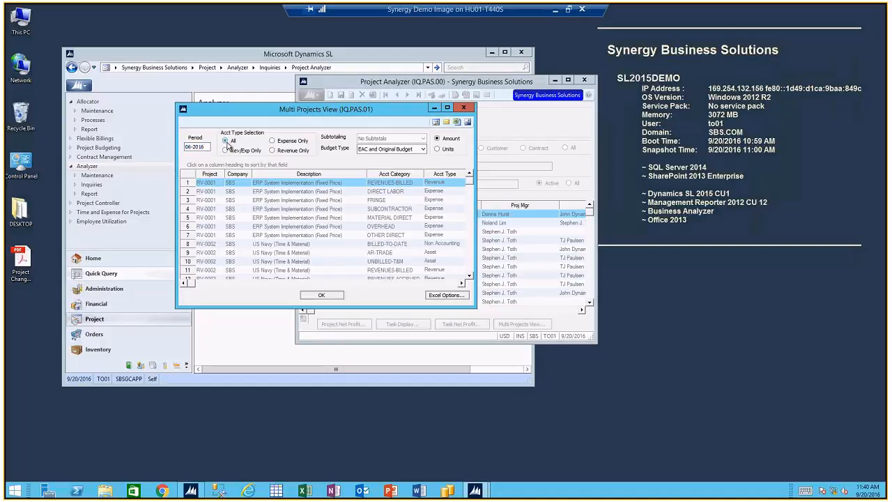
drag(475, 307, 653, 383)
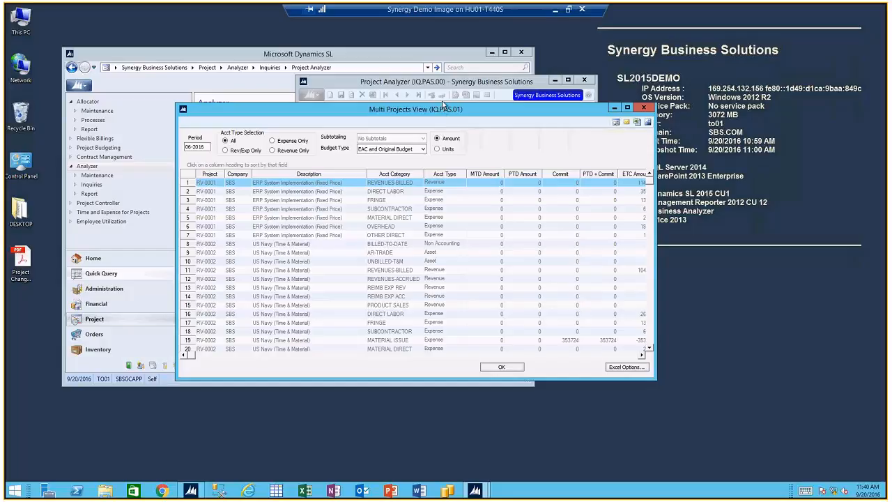
drag(442, 103, 442, 65)
drag(655, 170, 832, 189)
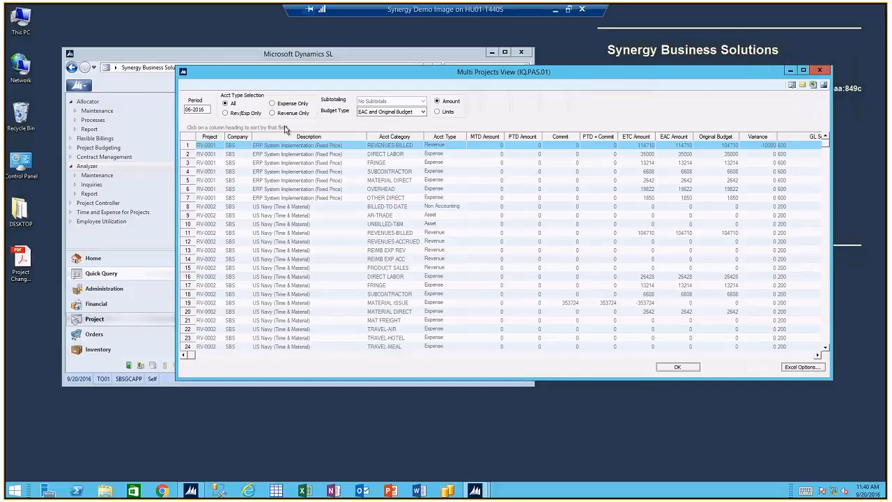
Limit the Multi Projects View to Rev/Exp Only, examine RV-0002's MATERIAL ISSUE commitment and the remaining columns, and close the view
click(236, 114)
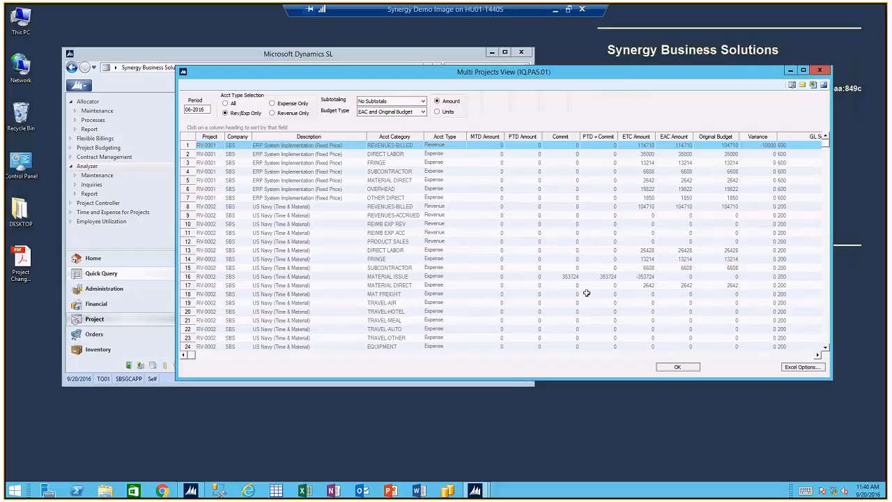
click(573, 277)
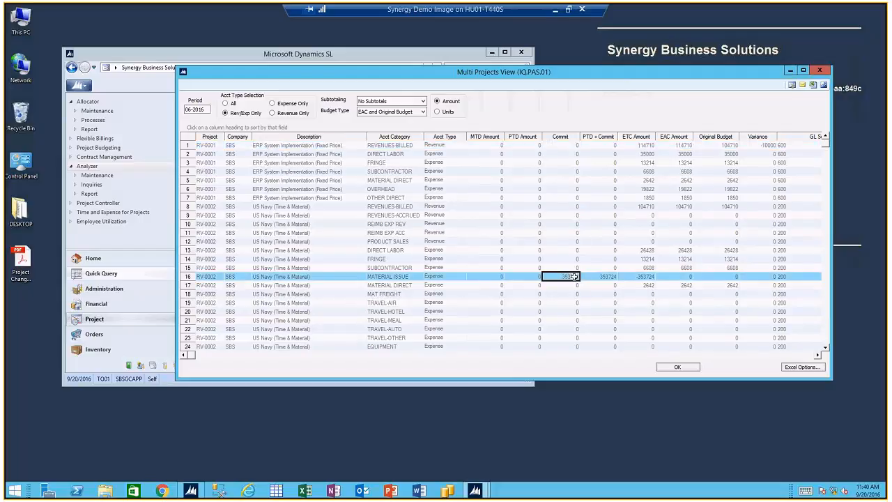
click(819, 355)
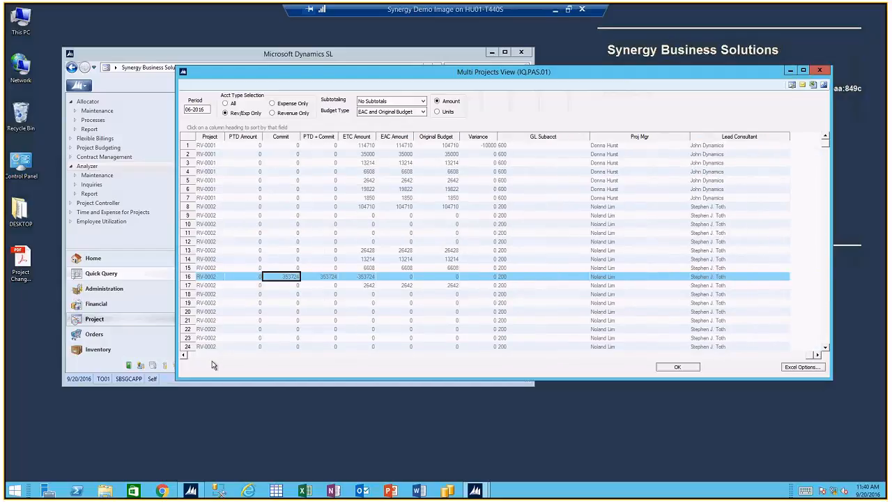
click(212, 358)
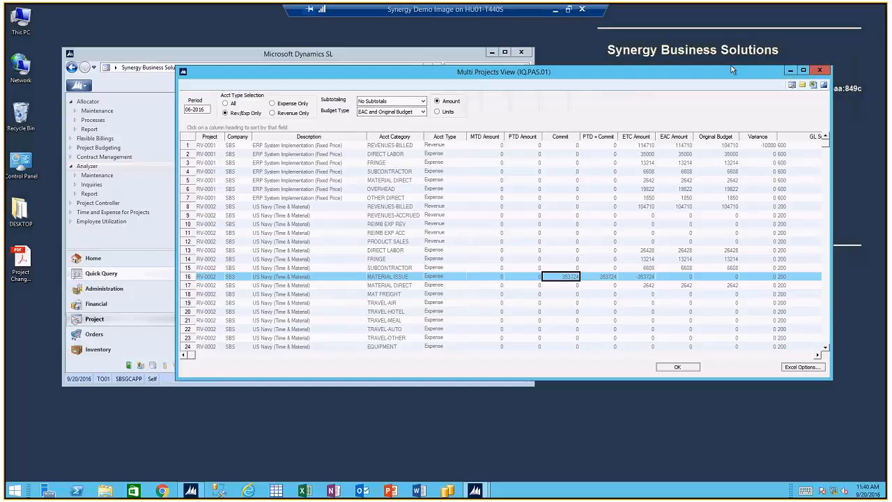
click(819, 70)
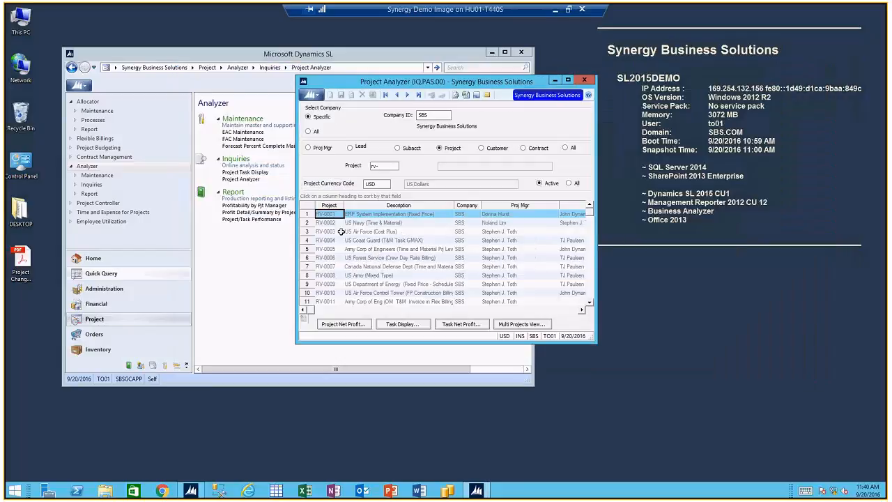
Examine RV-0001's Project Net Profit by account category in an enlarged window, and close it along with the Project Analyzer
click(344, 325)
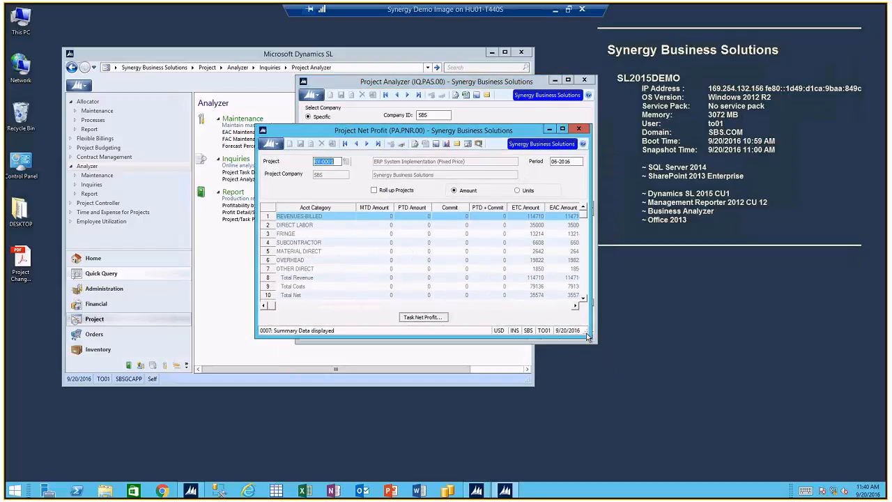
drag(587, 339, 836, 412)
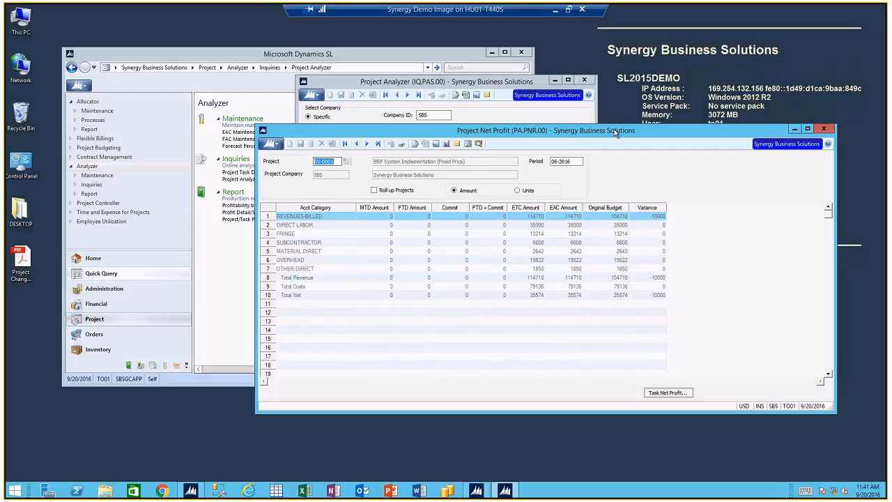
click(824, 129)
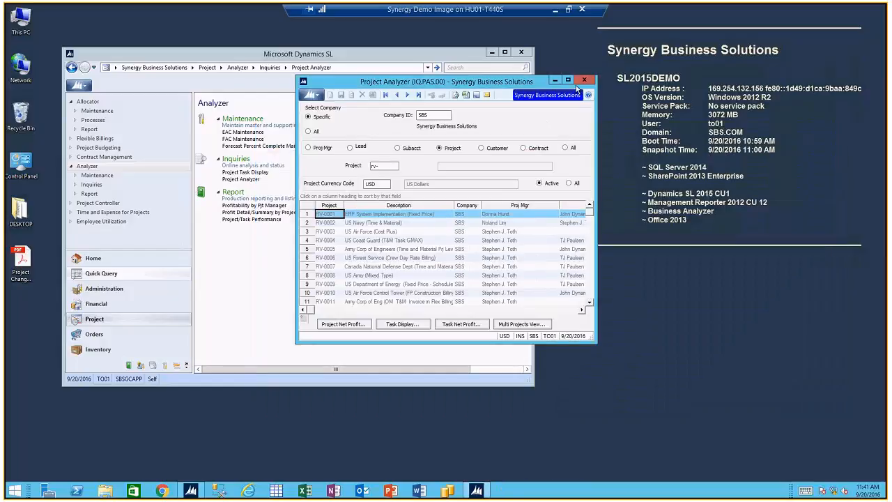
click(579, 81)
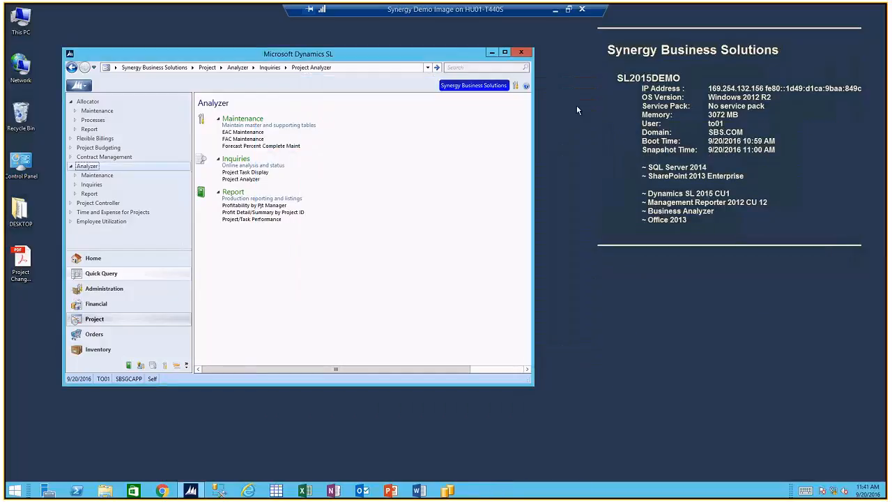
Open the Analyzer's EAC Maintenance, load project RV-0001, and enlarge the window to show more lines and columns
click(244, 131)
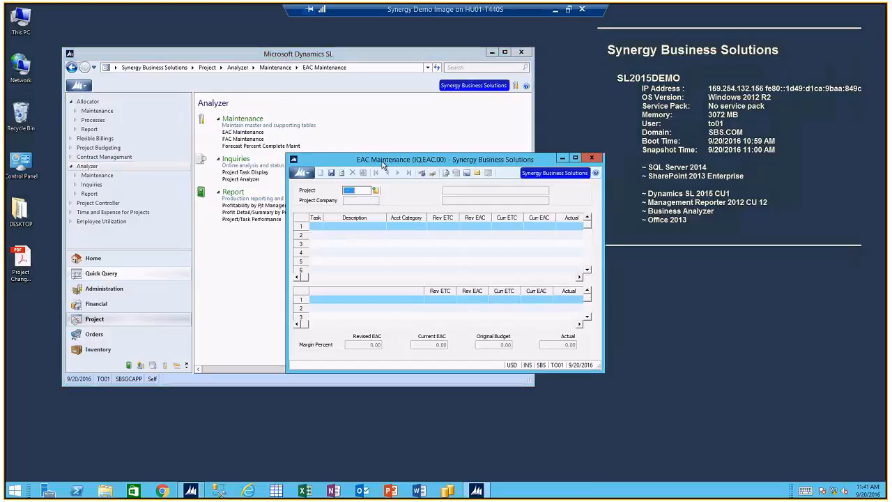
drag(384, 159, 394, 155)
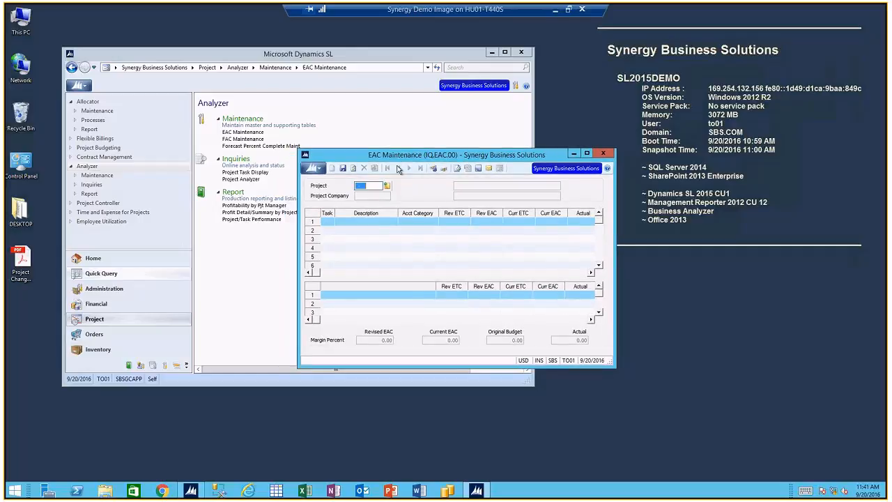
text(RV-0001)
key(Tab)
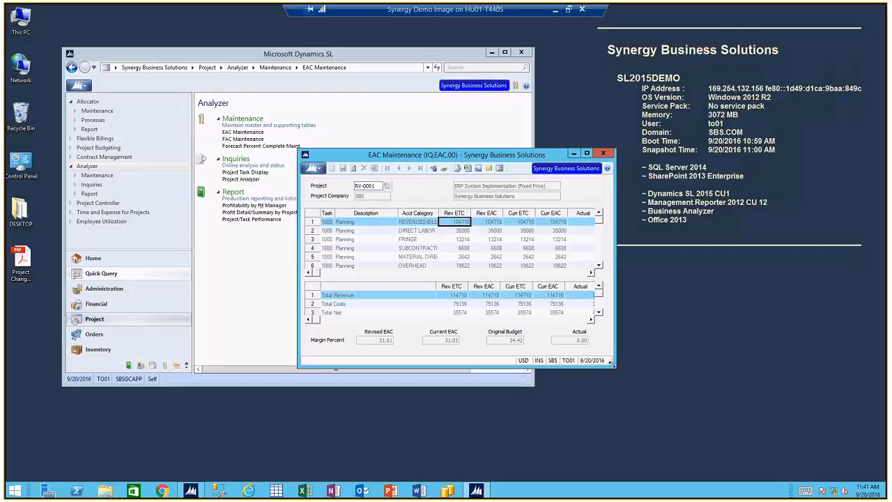
drag(614, 367, 695, 402)
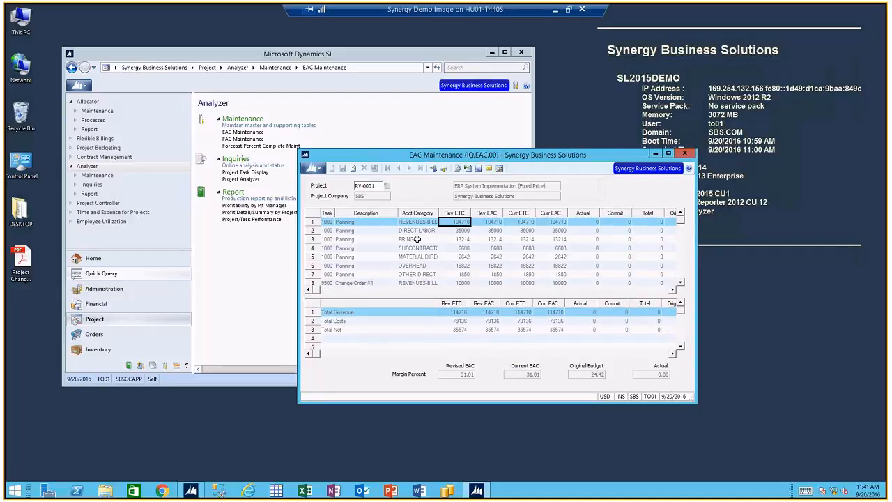
Examine RV-0001's EAC lines through task 9500 and the current ETC and EAC of task 1000's billed revenue
click(681, 283)
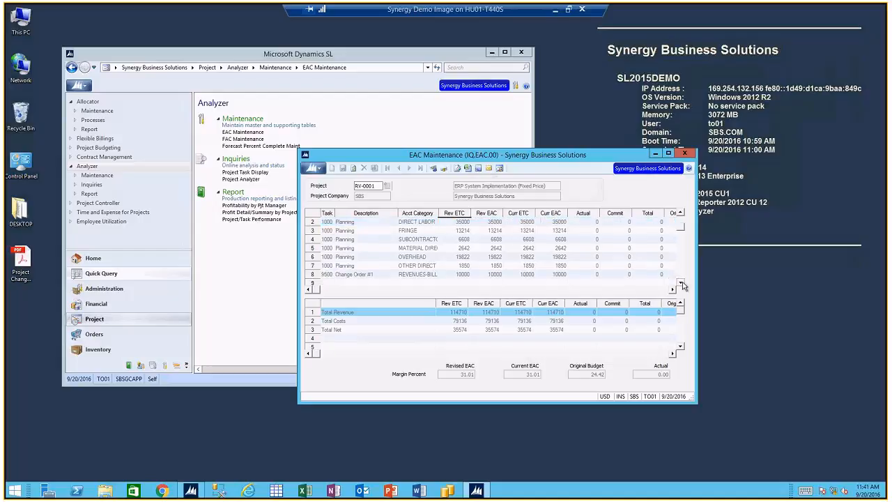
click(680, 212)
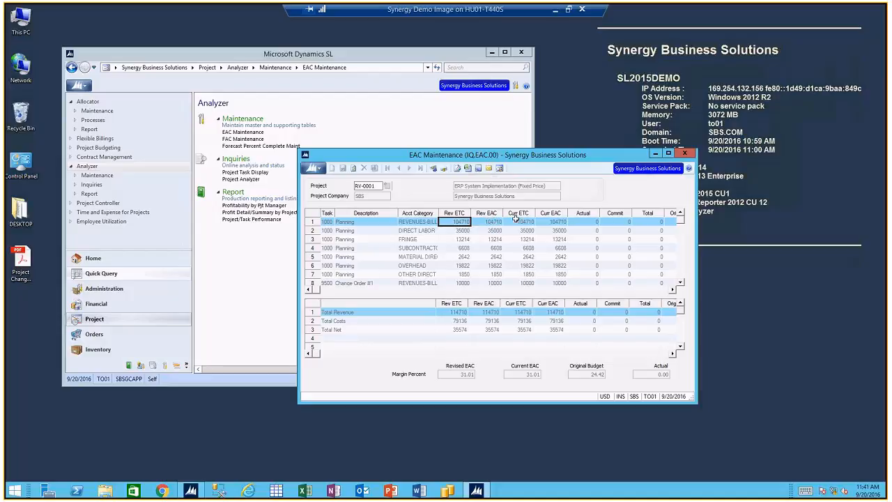
click(521, 222)
click(558, 224)
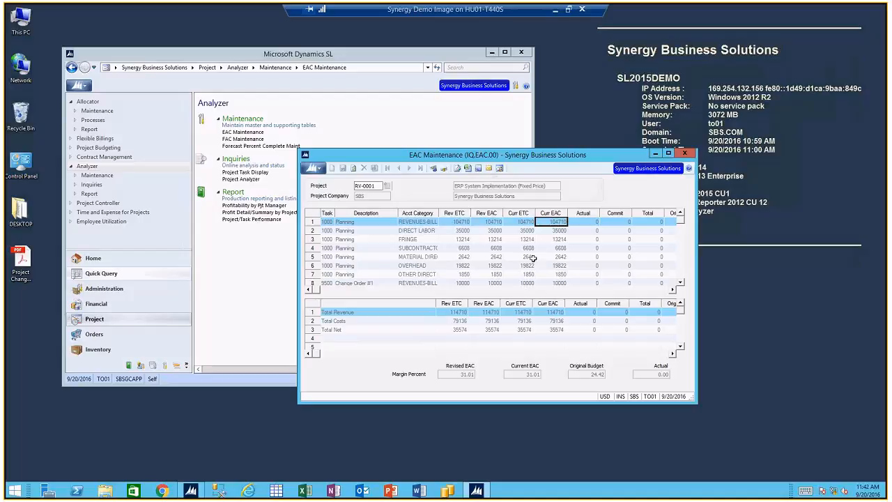
Load project RV-0003 in EAC Maintenance and shift the window up slightly
click(374, 185)
key(BackSpace)
text(3)
key(Tab)
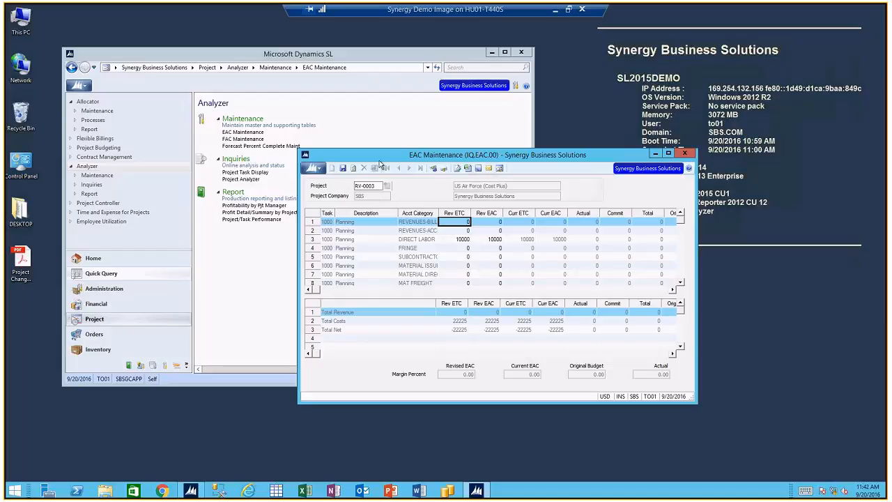
drag(379, 158, 382, 146)
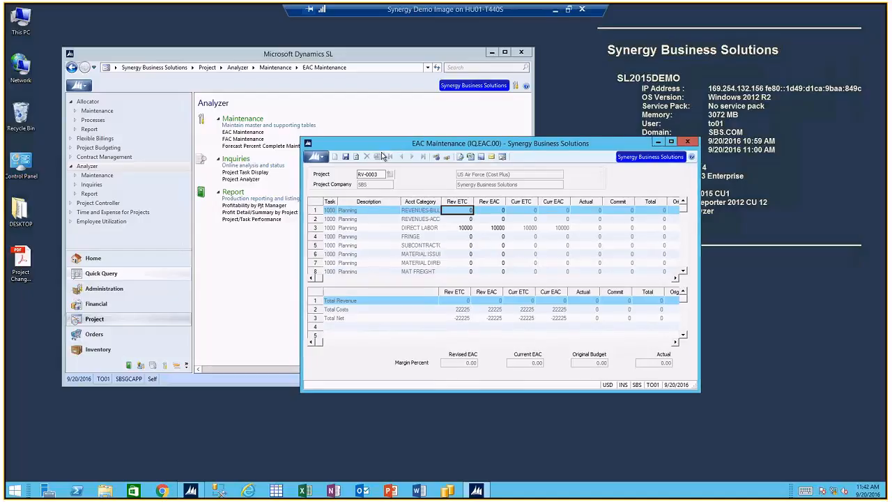
Set the revised EAC of task 1000's DIRECT LABOR line to 15000, save the change, and close EAC Maintenance
click(468, 228)
click(486, 228)
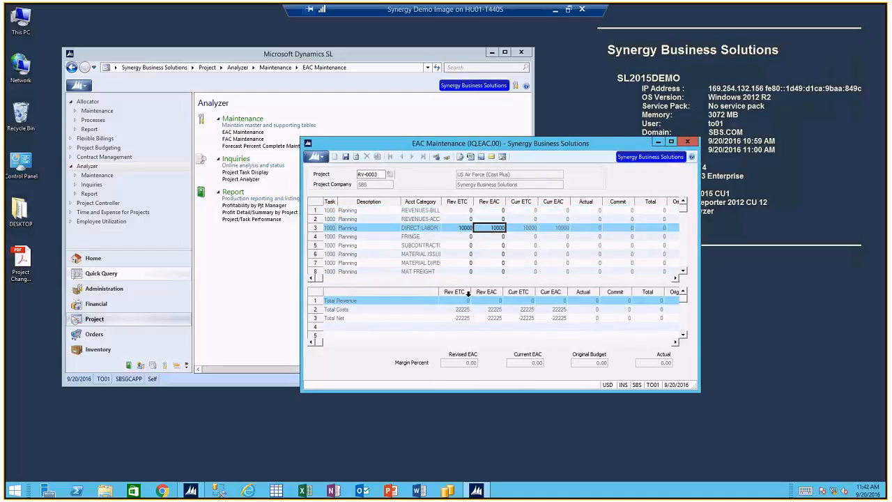
click(465, 227)
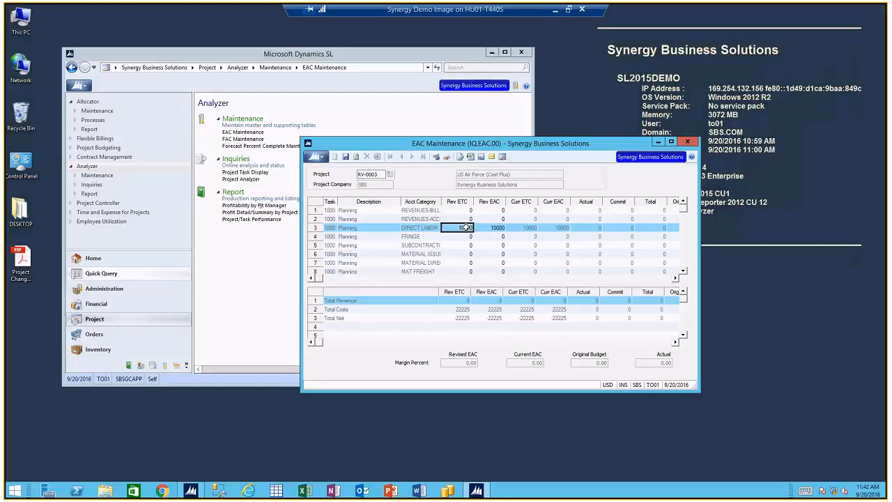
key(Tab)
text(15000)
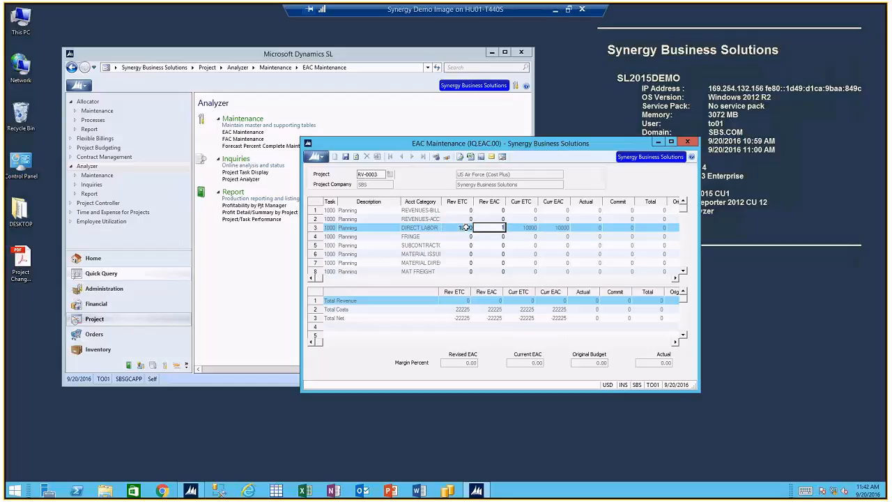
key(Tab)
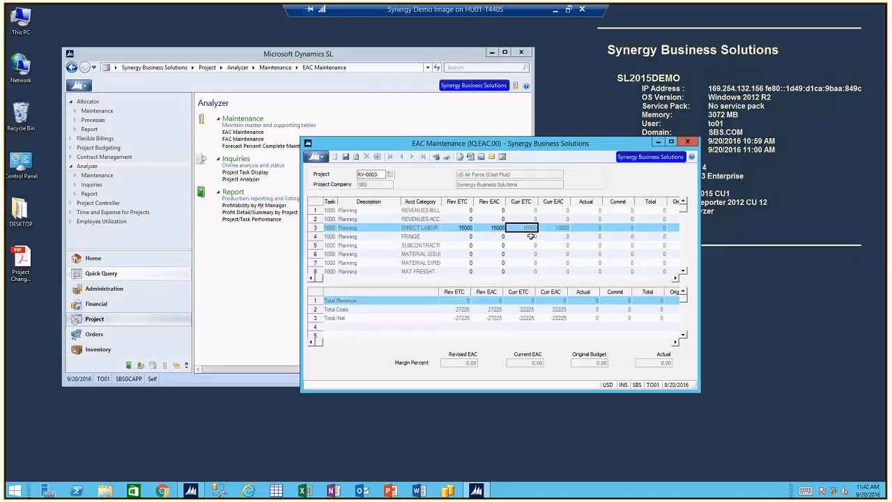
key(shift+Tab)
click(344, 156)
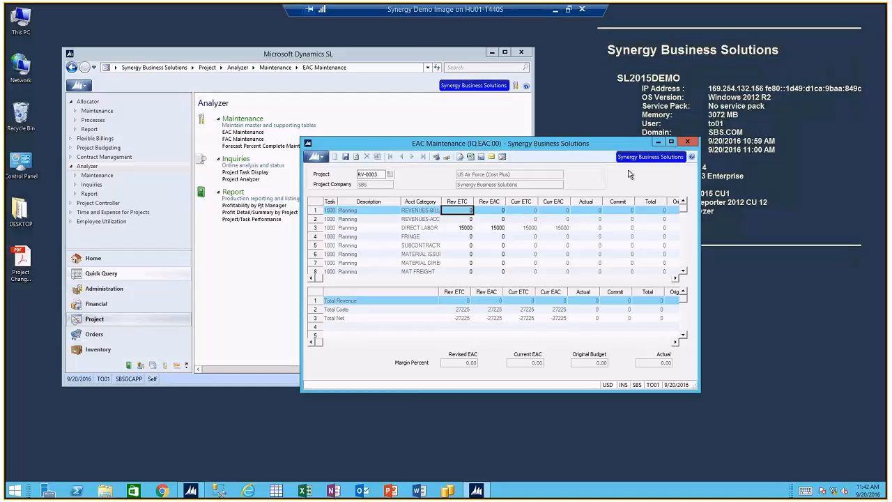
click(688, 142)
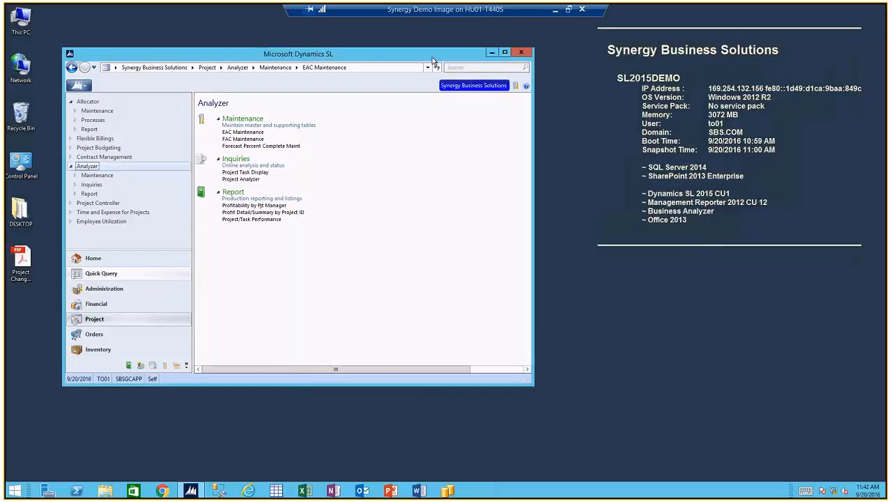
Open Project Budgeting's Budget Revision Maintenance, load project RV-0001, and move the window clear of the main menu
drag(432, 57, 469, 61)
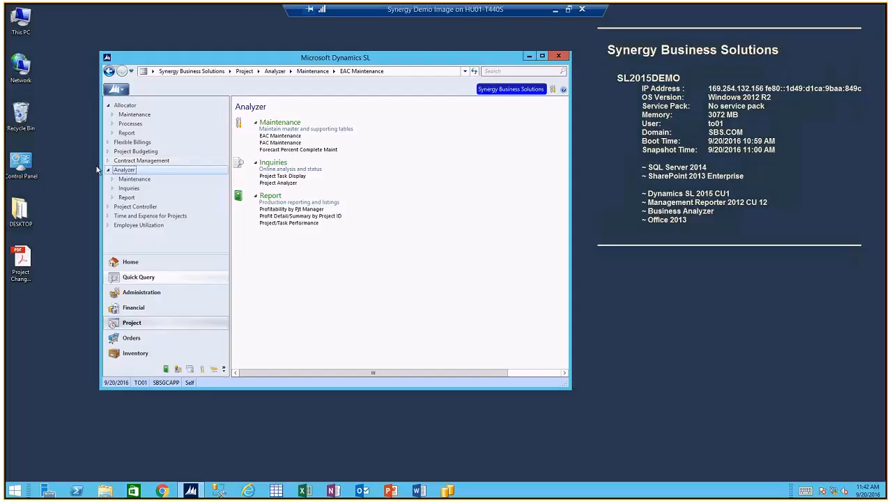
click(133, 152)
click(282, 137)
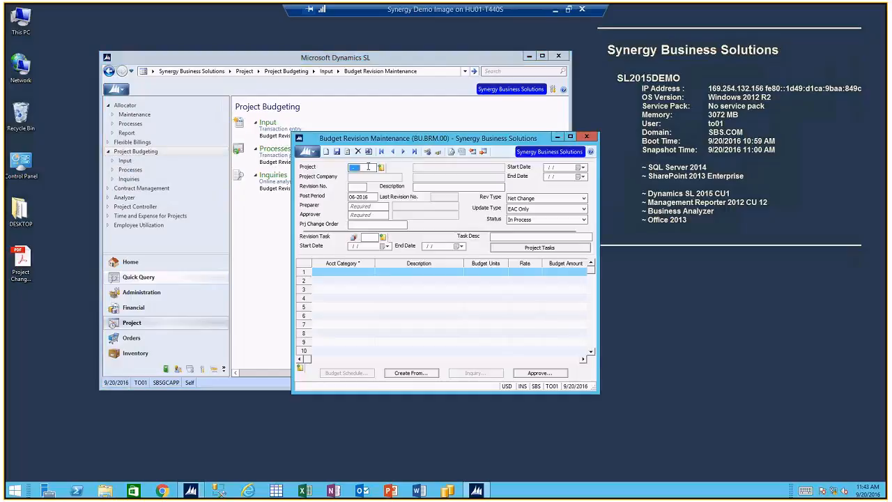
text(RV-0001)
key(Tab)
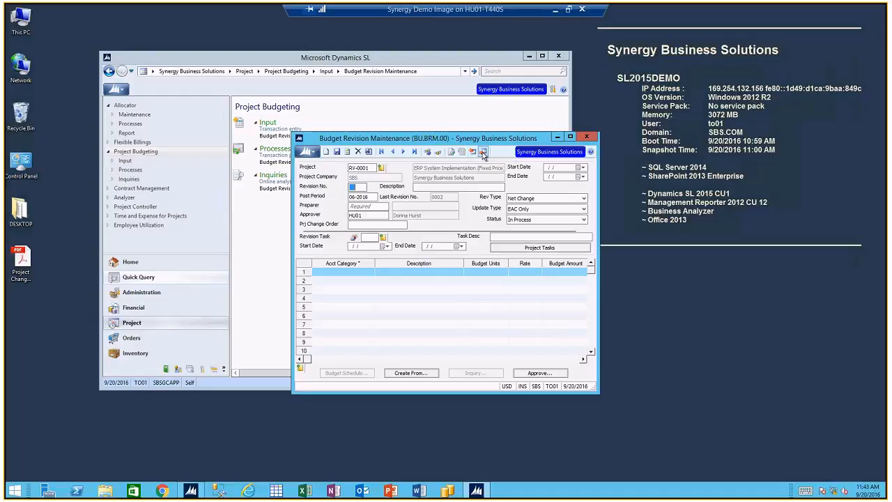
drag(488, 143, 531, 164)
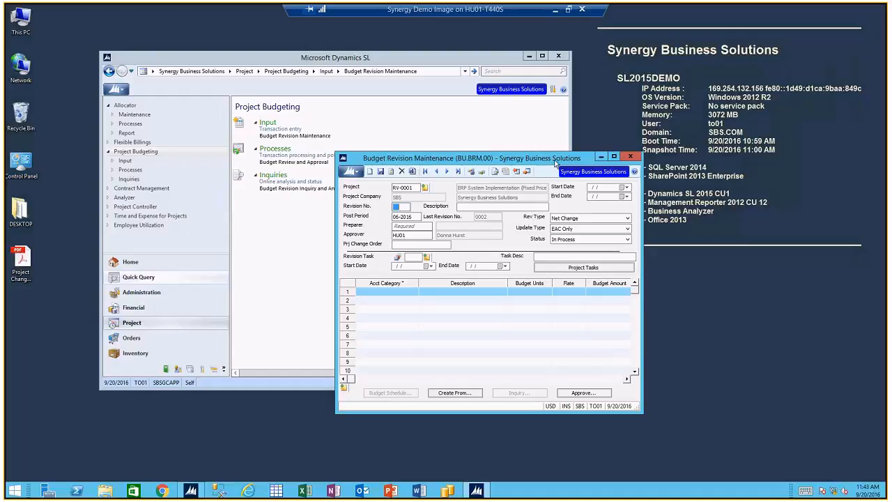
drag(555, 162, 605, 193)
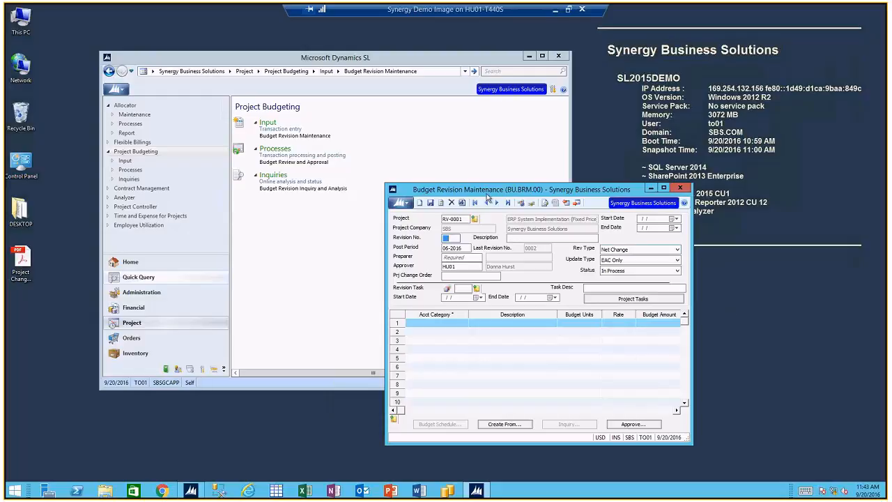
drag(492, 193, 541, 197)
Open the Project Controller's Import/Export File Mapping and check the list of existing Budget Revision maps
click(322, 57)
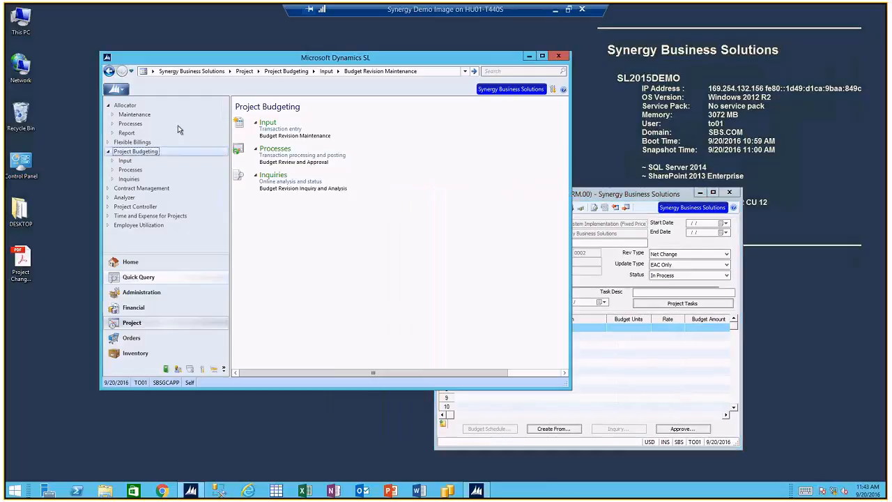
click(128, 207)
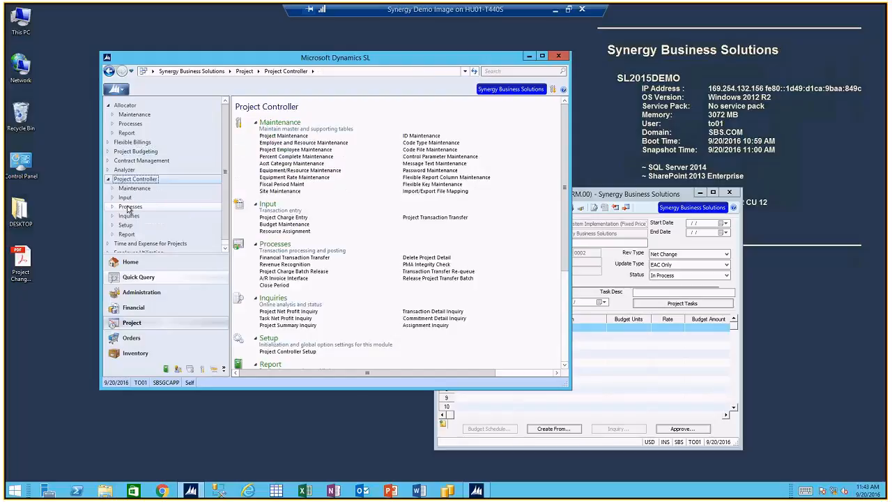
click(432, 193)
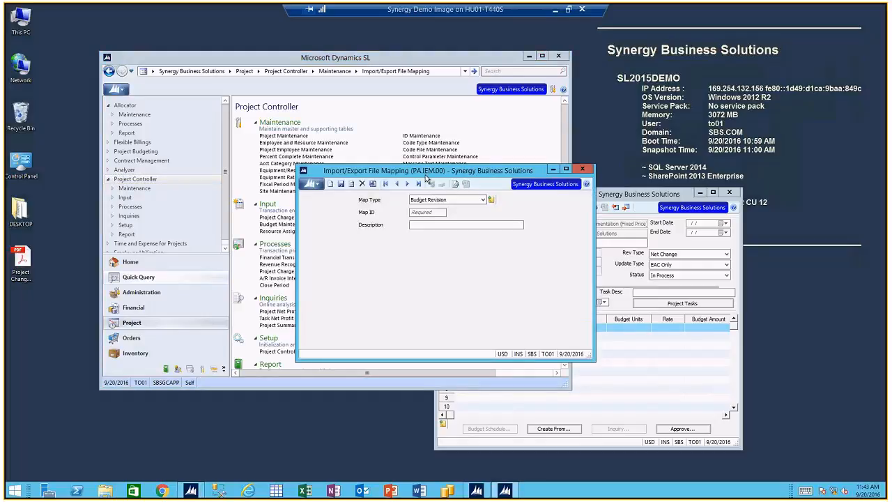
drag(424, 174, 365, 157)
click(366, 196)
key(F3)
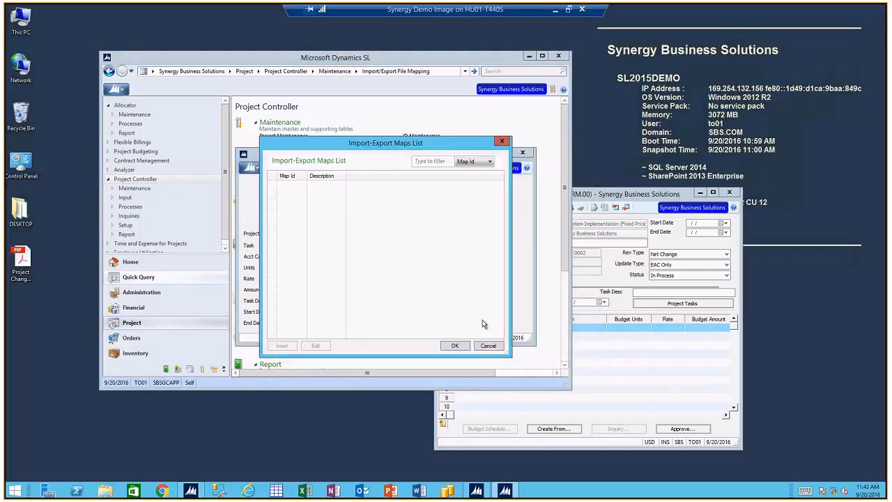
click(487, 346)
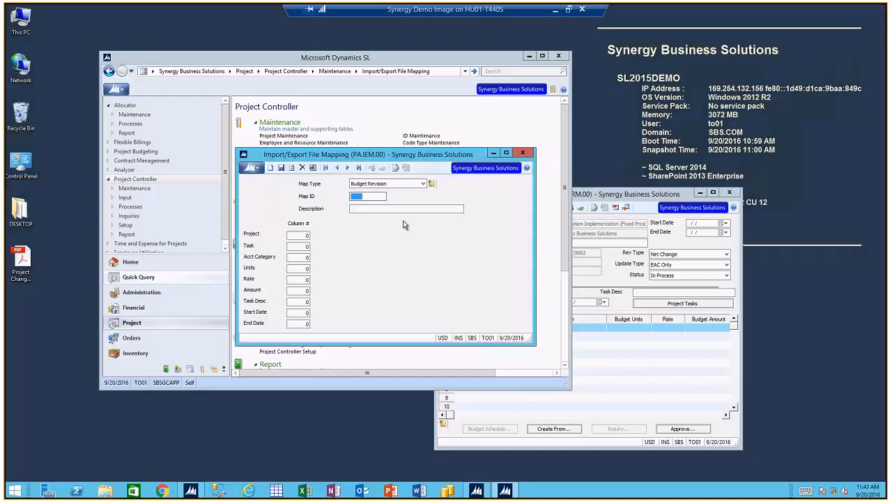
Create a Budget Revision map with ID DEMO and description Demo Map
text(DEMO)
key(Tab)
text(Demo )
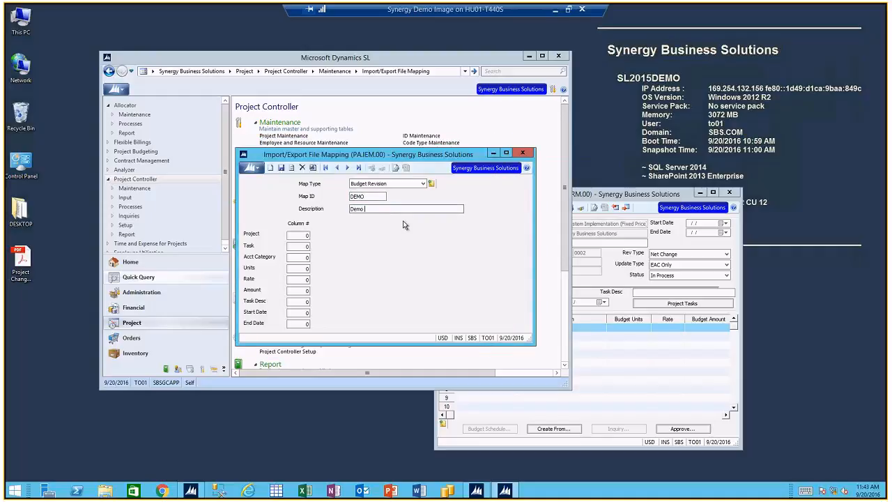
text(Map)
drag(336, 156, 335, 151)
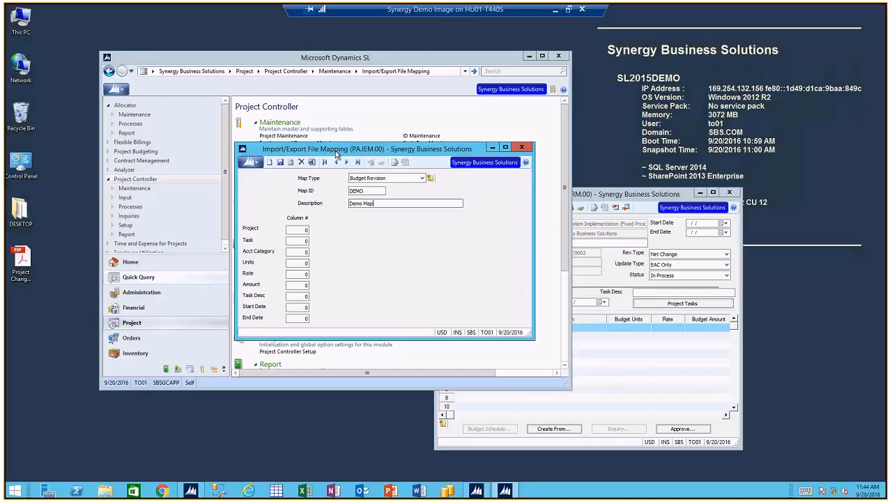
Assign column 1 to Project, column 2 to Task, and column 3 to Task Desc in the DEMO map
click(299, 228)
text(1)
key(Tab)
text(2)
key(Tab)
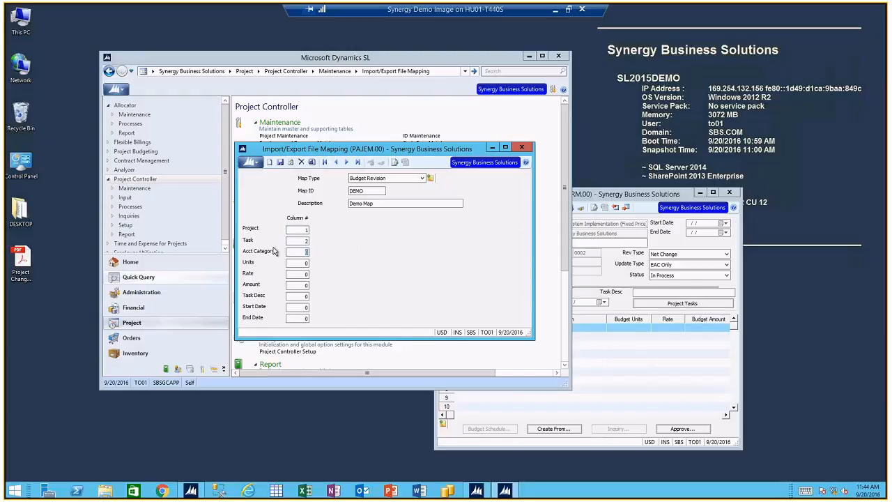
click(292, 298)
text(3)
Assign Acct Category to column 4, Units to 5, Rate to 6, and Amount to 7 in the DEMO map
click(304, 252)
key(Tab)
text(5)
key(Tab)
text(6)
key(Tab)
text(7)
Assign Start Date to column 8 and End Date to column 9, then save the DEMO map and close the mapping window
key(Tab)
key(Tab)
text(8)
key(Tab)
text(9)
click(284, 163)
drag(305, 153, 266, 139)
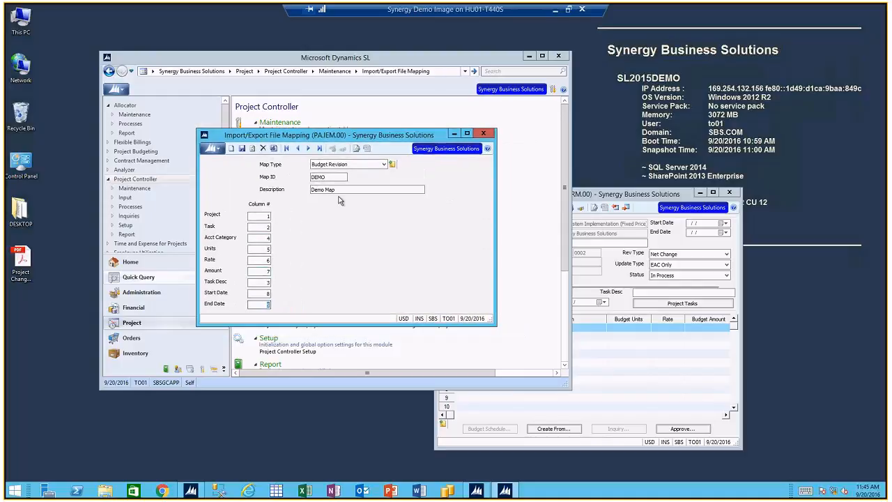
click(482, 133)
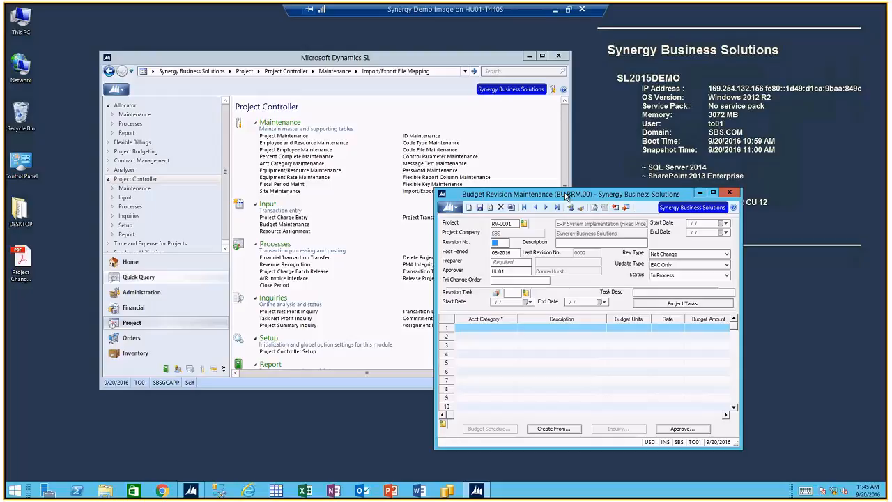
Load revision 0001 of project RV-0001 in Budget Revision Maintenance and start a file export using the DEMO map
drag(566, 196, 551, 188)
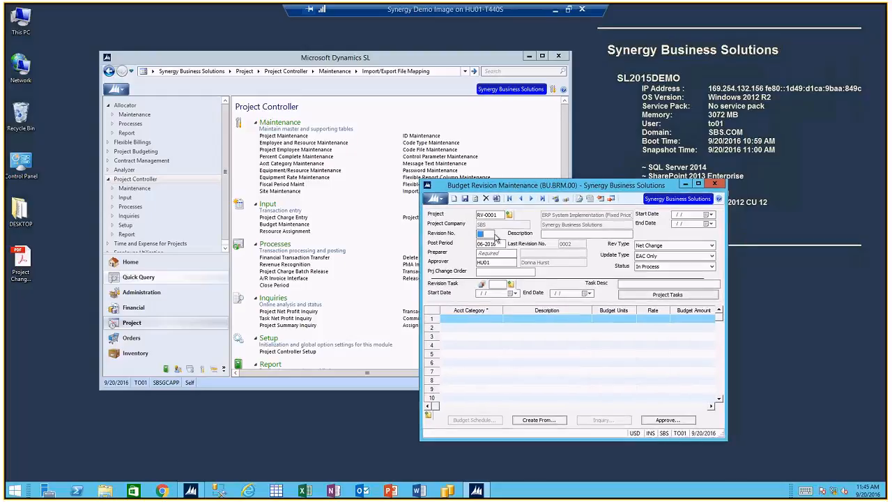
click(609, 199)
double_click(486, 257)
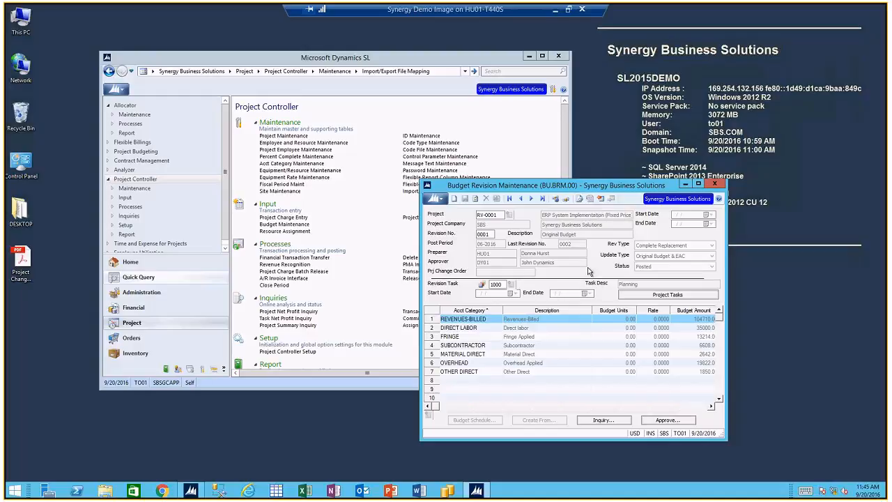
click(601, 200)
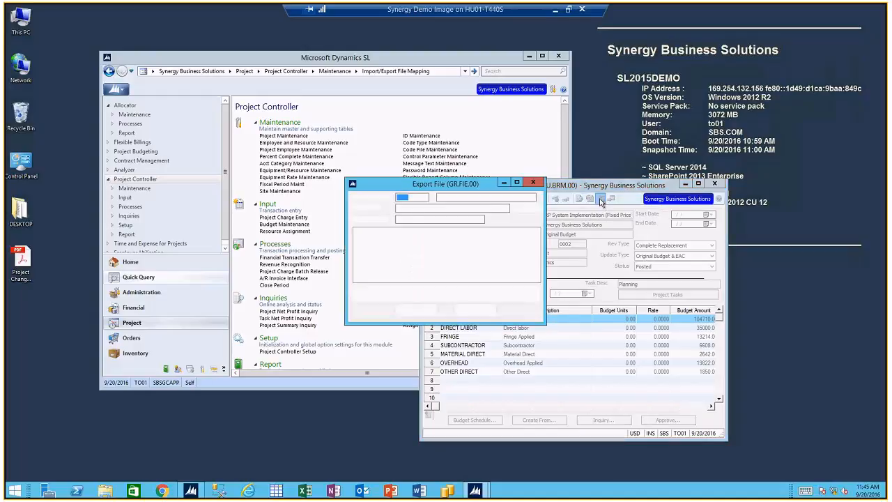
double_click(419, 199)
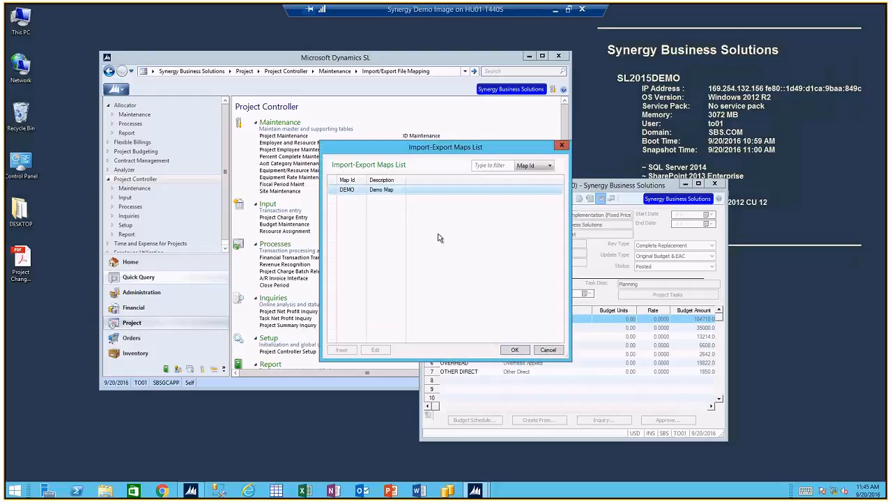
click(515, 350)
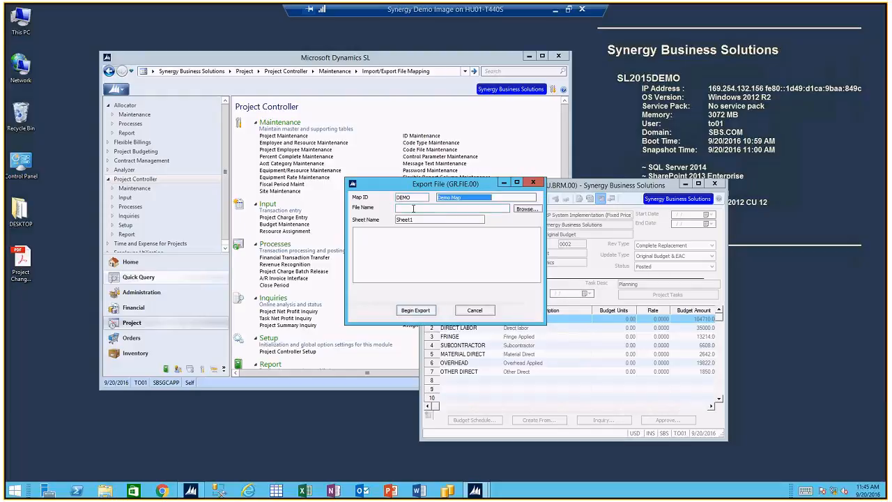
Export the revision to a file named DEMO on the Desktop, using sheet Sheet1
click(413, 208)
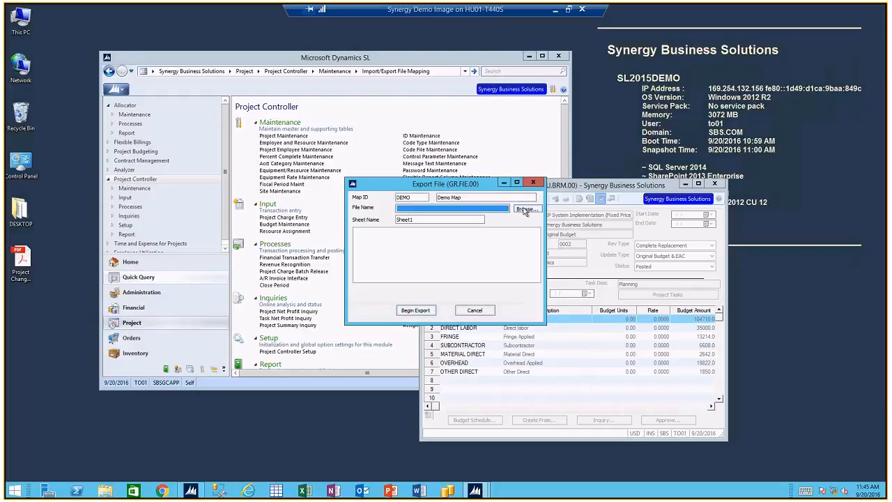
click(524, 209)
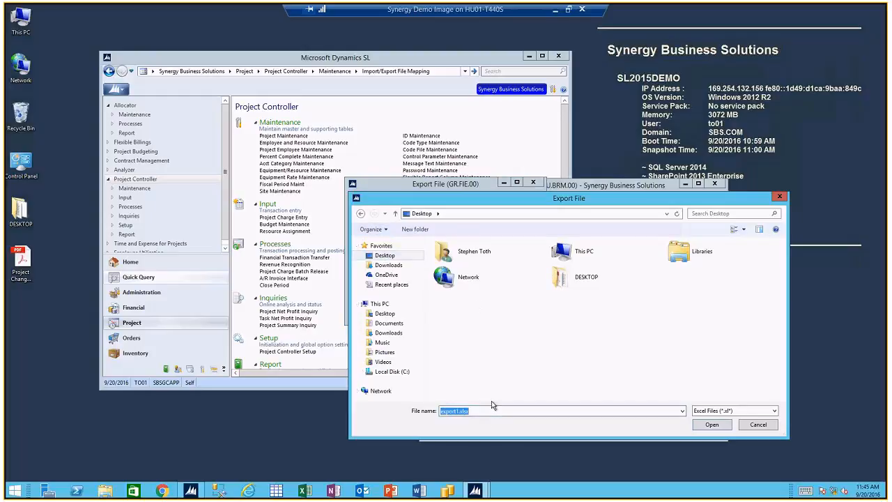
text(DEMO)
click(711, 426)
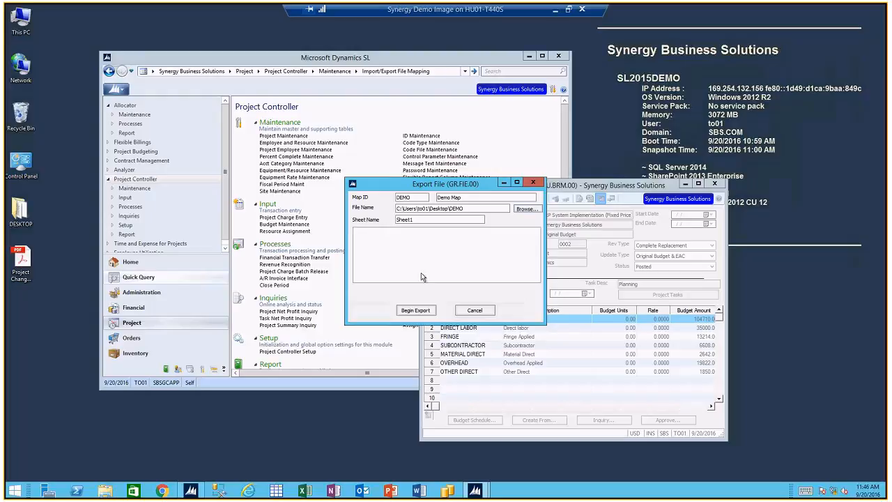
click(416, 310)
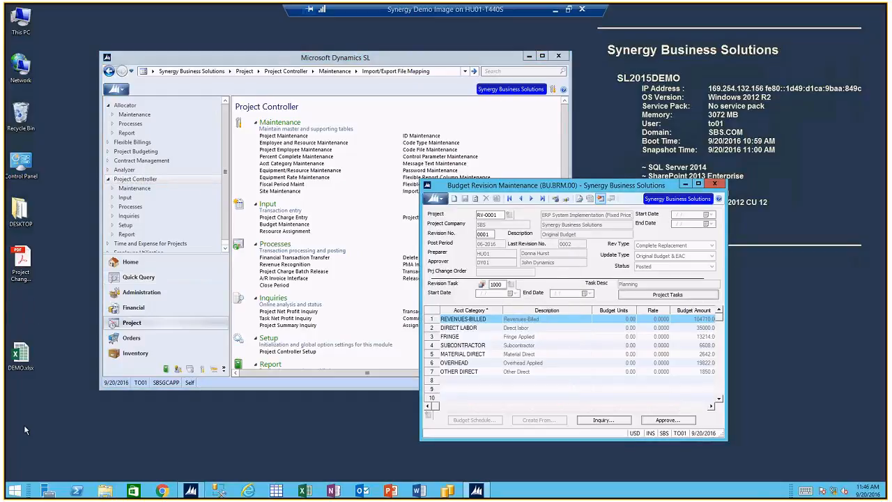
Open the exported DEMO.xlsx in Excel and bring Budget Revision Maintenance in front to compare the budget lines
double_click(21, 352)
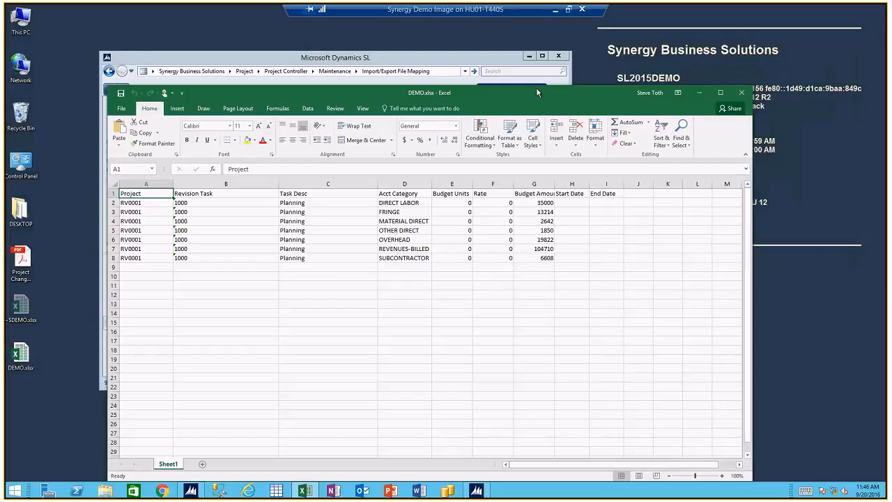
drag(535, 88, 480, 87)
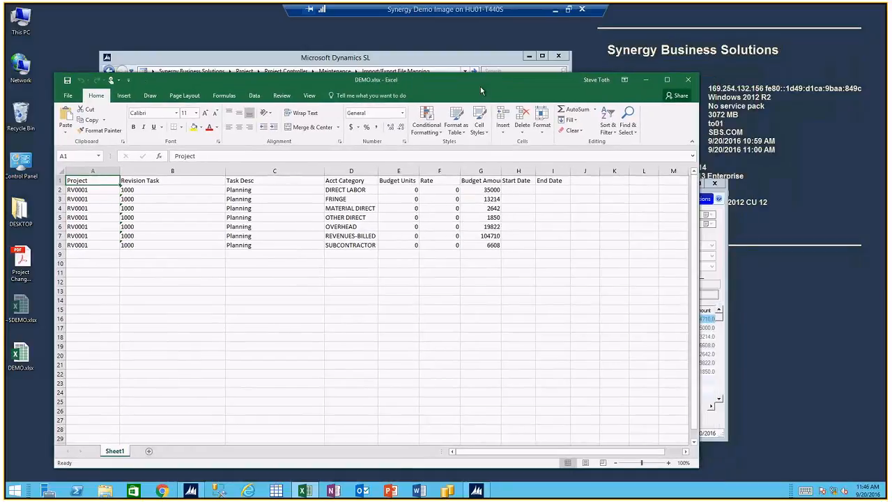
click(718, 268)
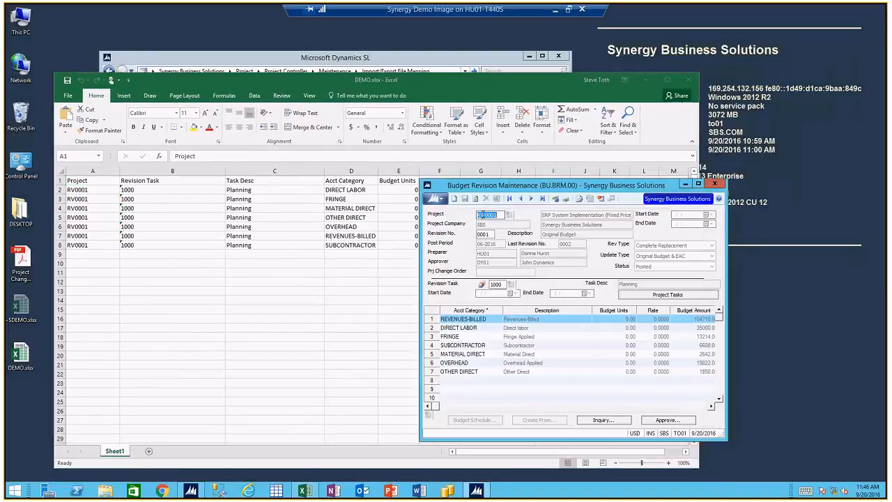
Start revision 0001 for project RV-0005 in Budget Revision Maintenance and check which tasks the project has
key(F3)
double_click(480, 304)
double_click(492, 218)
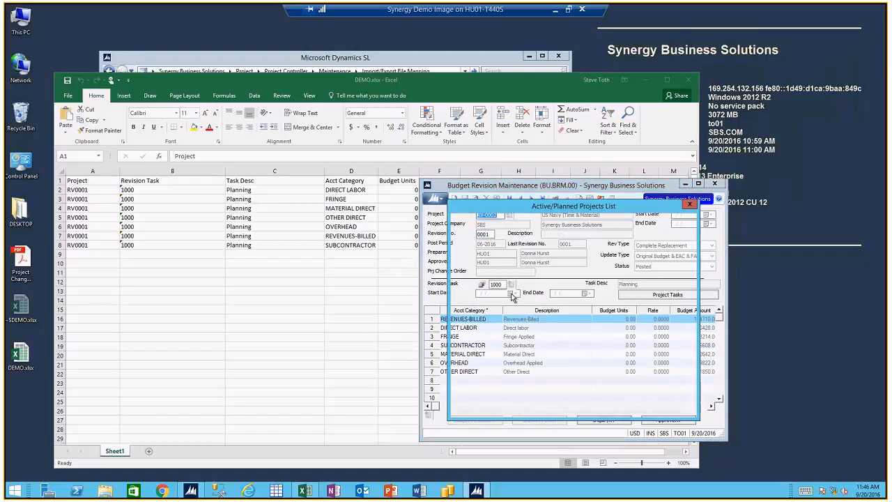
double_click(482, 332)
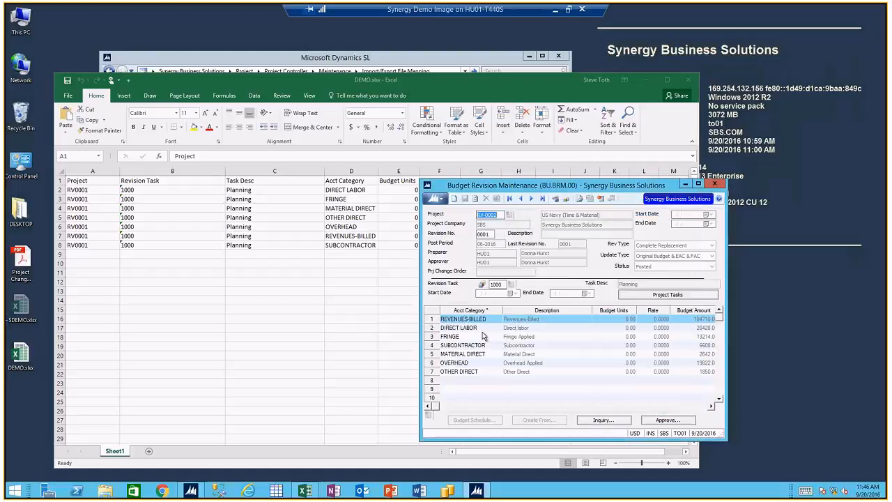
drag(516, 188, 532, 187)
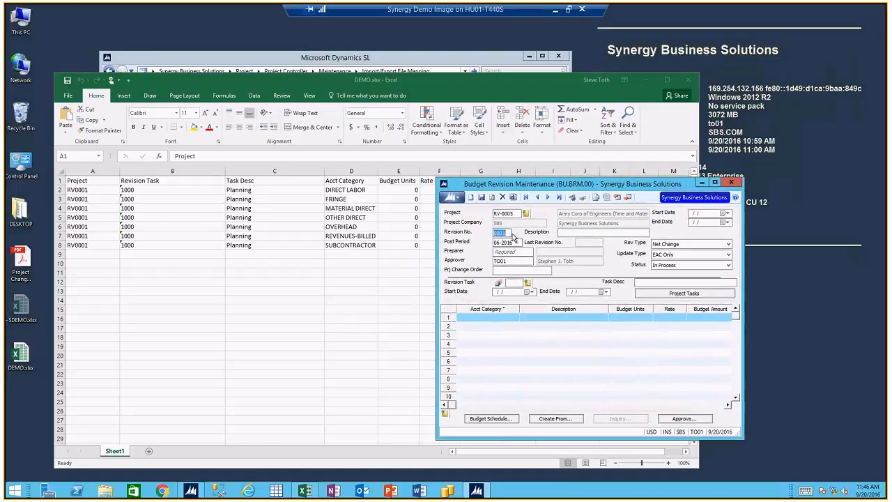
double_click(507, 234)
click(670, 292)
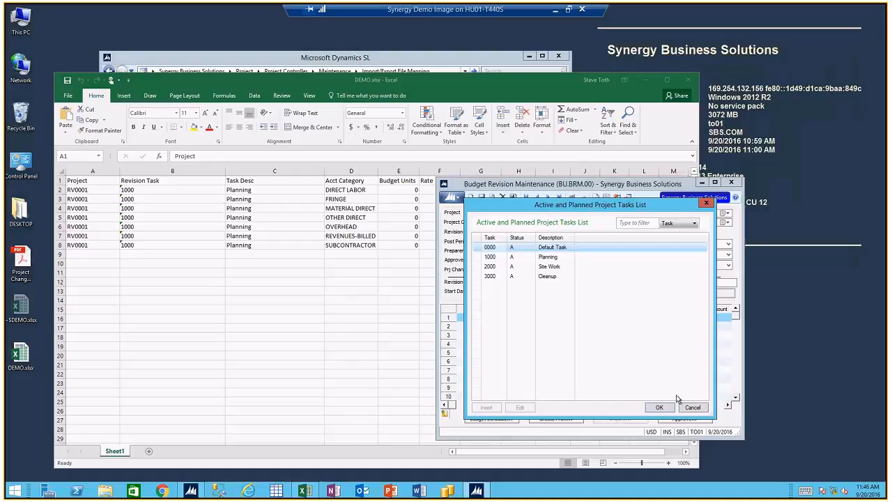
click(699, 410)
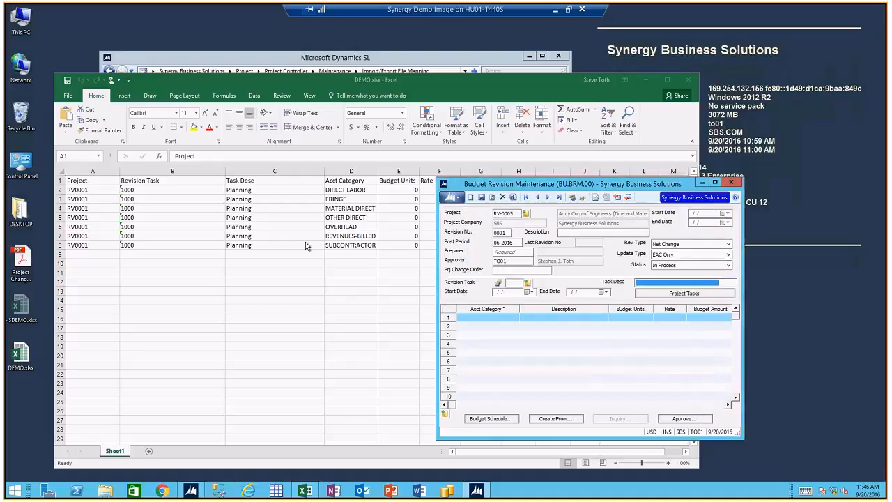
Switch to the DEMO.xlsx workbook in Excel and set the Project value to RV0005 in rows 2 to 8
click(255, 241)
click(103, 191)
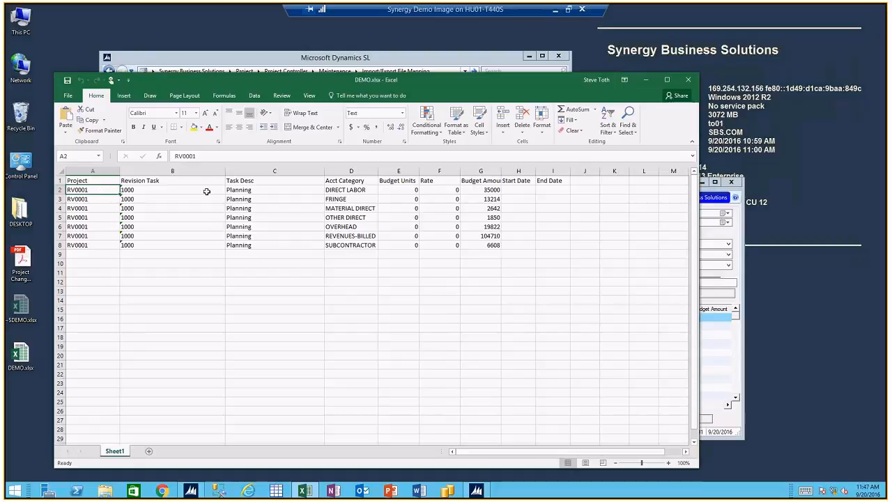
text(RV0005)
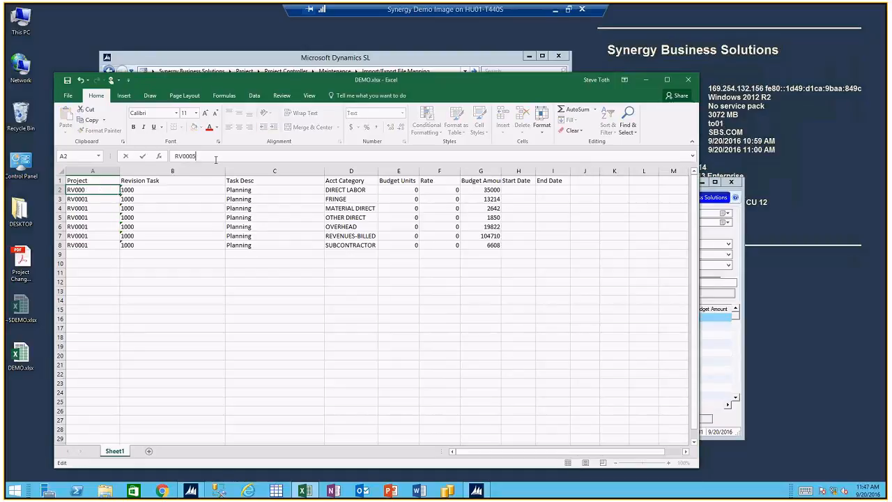
key(Return)
click(93, 192)
key(ctrl+c)
drag(93, 192, 79, 243)
key(ctrl+v)
Set the Revision Task to 4500 for the budget lines in rows 2 to 8
click(140, 190)
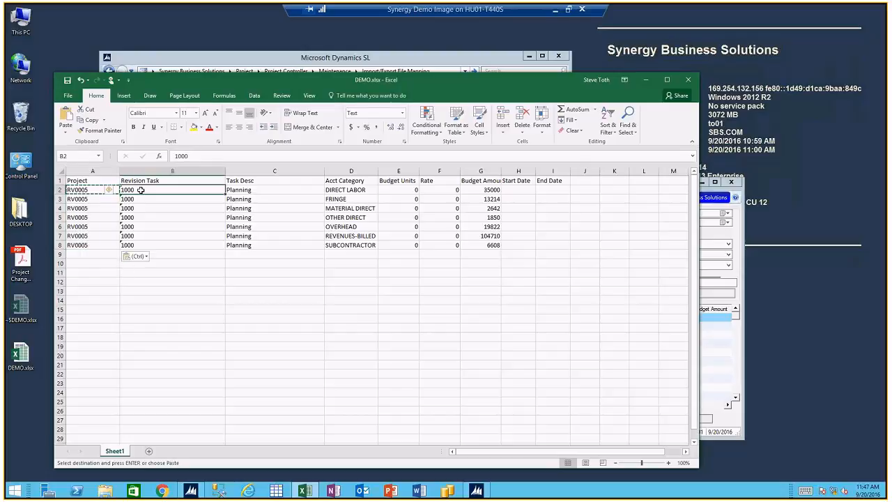
text(4)
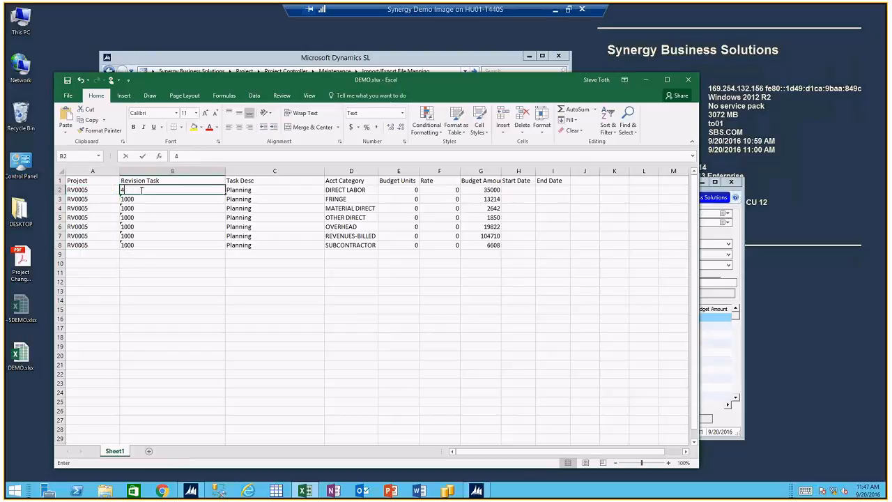
text(500)
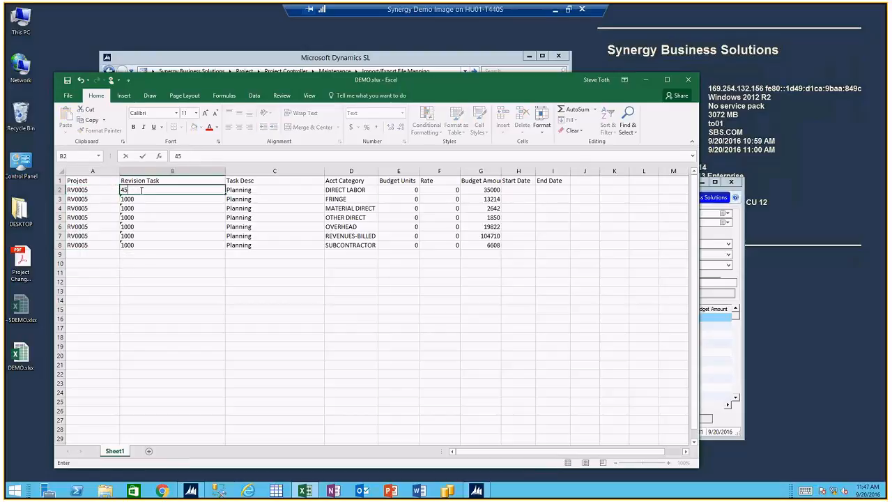
key(Return)
click(142, 189)
key(ctrl+c)
drag(139, 200, 132, 245)
key(ctrl+v)
Set the Task Desc to DEMO IMPORT for the budget lines in rows 2 to 8
click(248, 190)
text(DEMO IMPORT)
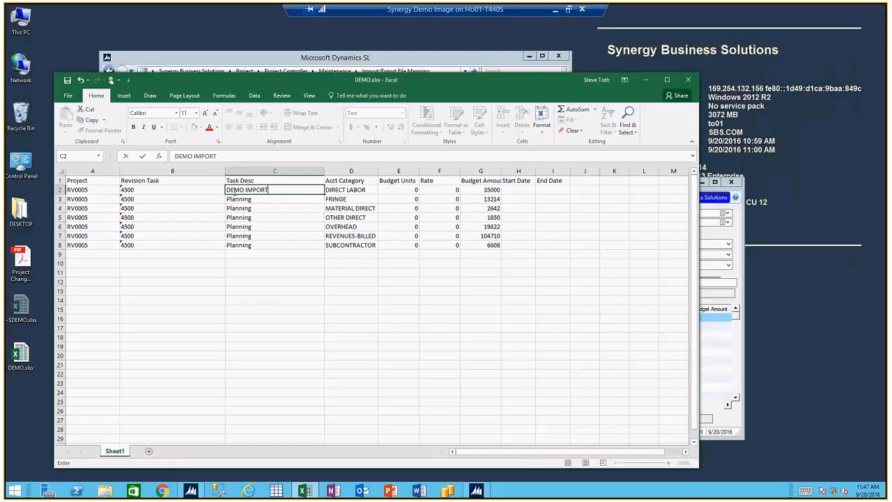
key(ctrl+Return)
key(ctrl+c)
drag(248, 199, 258, 244)
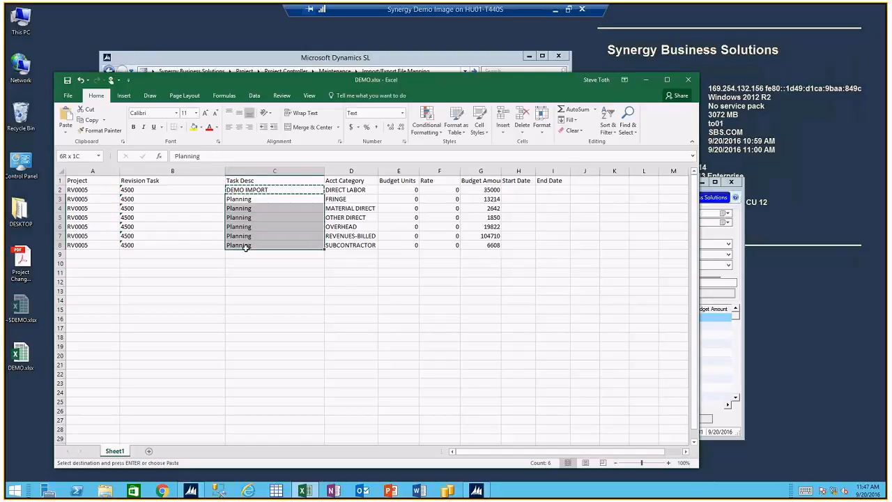
key(ctrl+v)
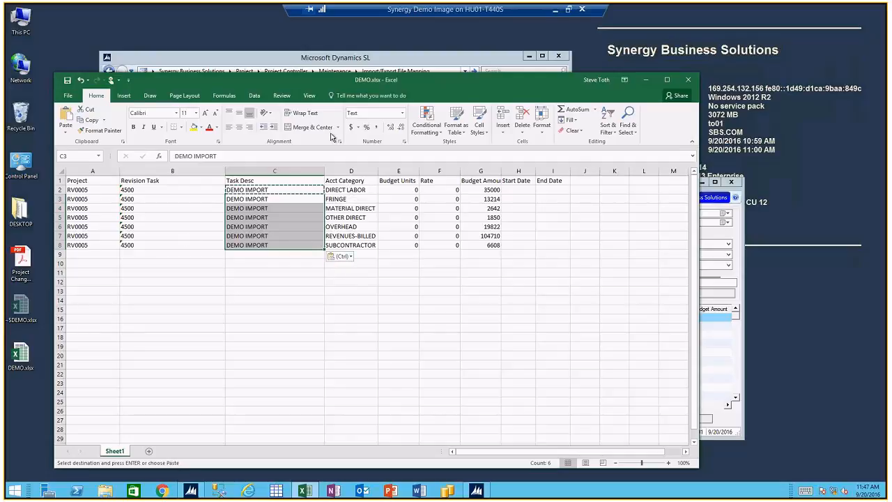
Duplicate rows 2 to 8 into rows 9 to 15 and set the Revision Task of the copies to 5000
drag(61, 189, 61, 244)
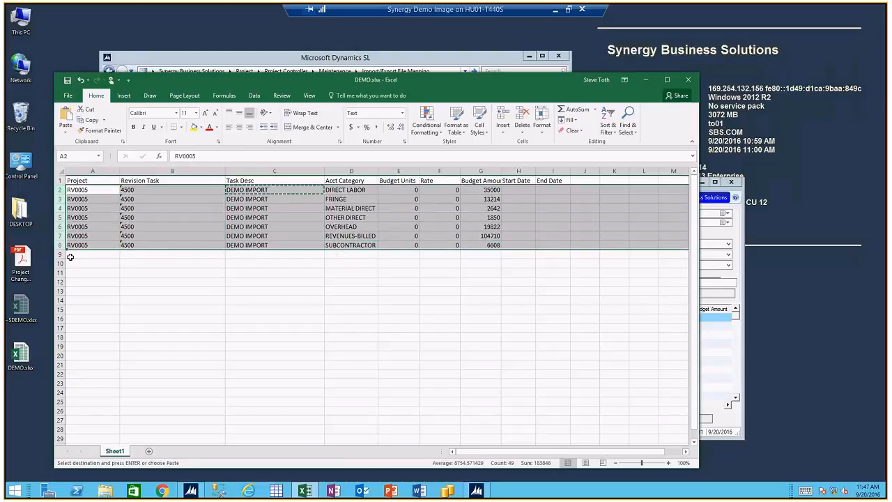
key(ctrl+c)
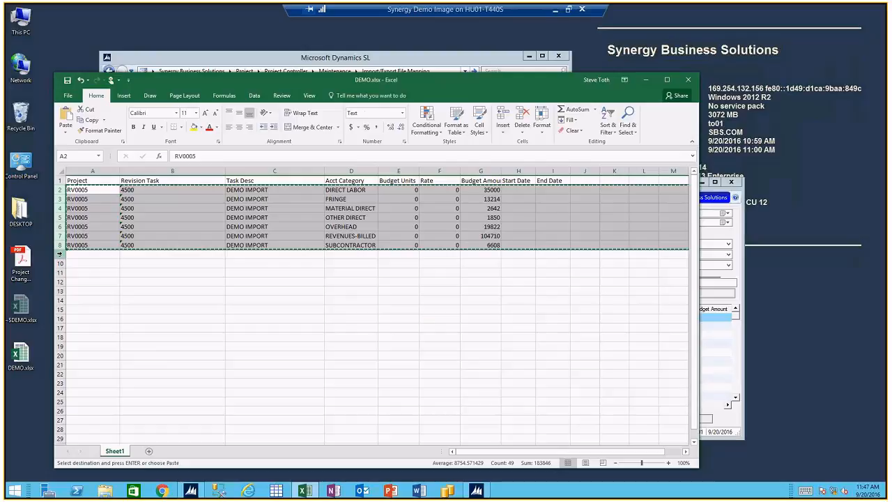
click(70, 257)
key(ctrl+v)
click(136, 254)
text(5)
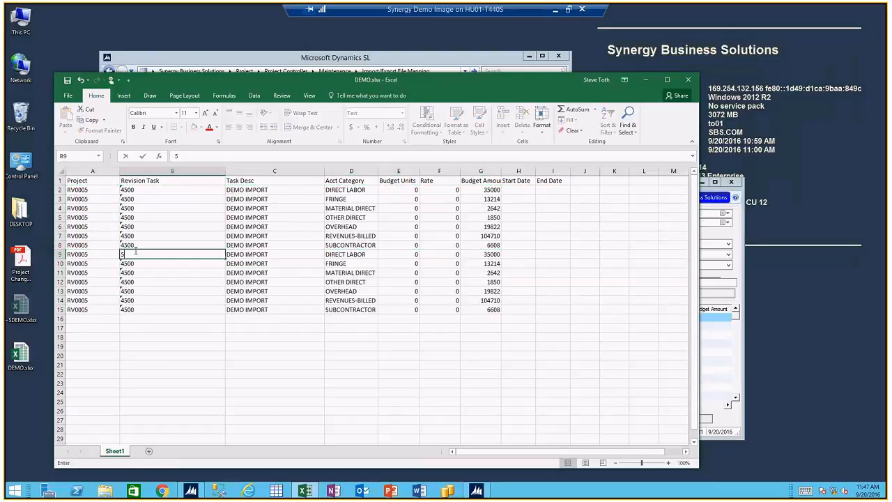
text(000)
key(ctrl+Return)
key(ctrl+c)
drag(129, 262, 125, 308)
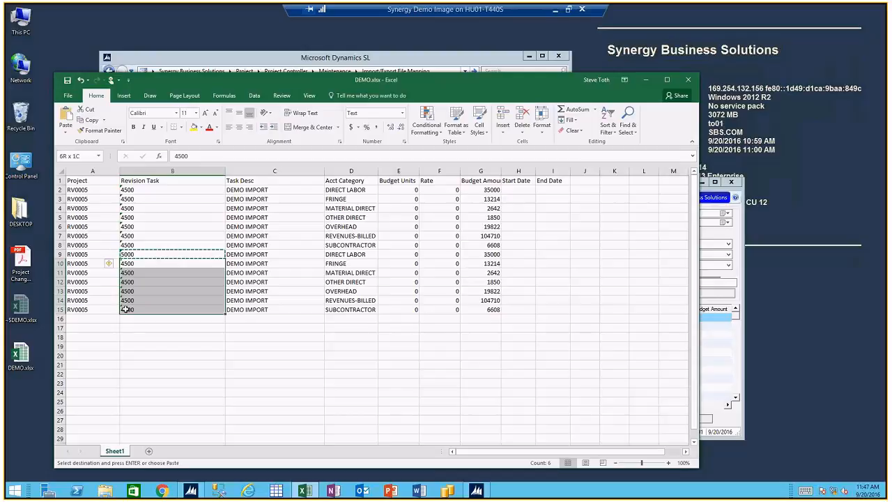
key(ctrl+v)
Duplicate rows 9 to 15 into rows 16 to 22 and set the Revision Task of the copies to 6000
drag(60, 254, 61, 309)
key(ctrl+c)
click(61, 318)
key(ctrl+v)
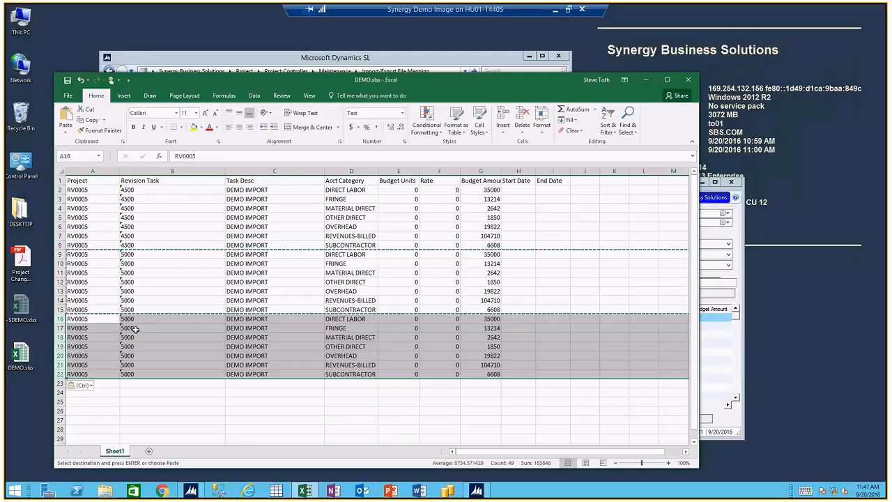
click(139, 318)
text(6000)
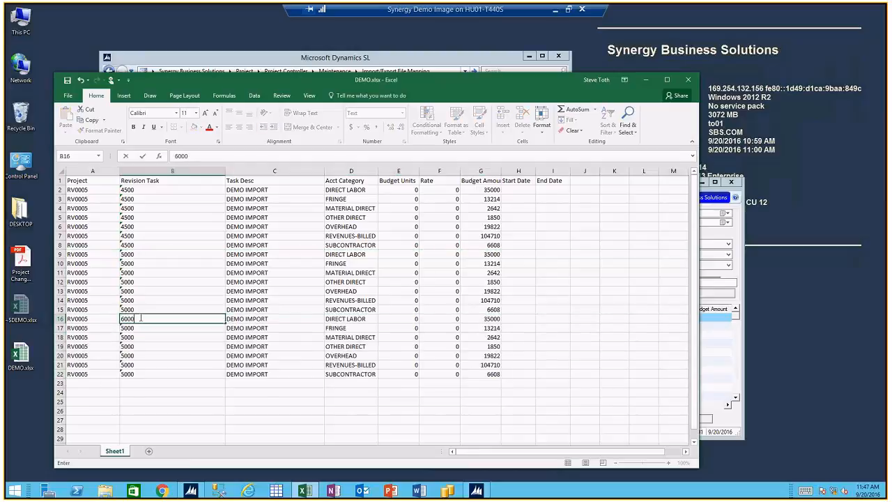
key(Return)
click(140, 318)
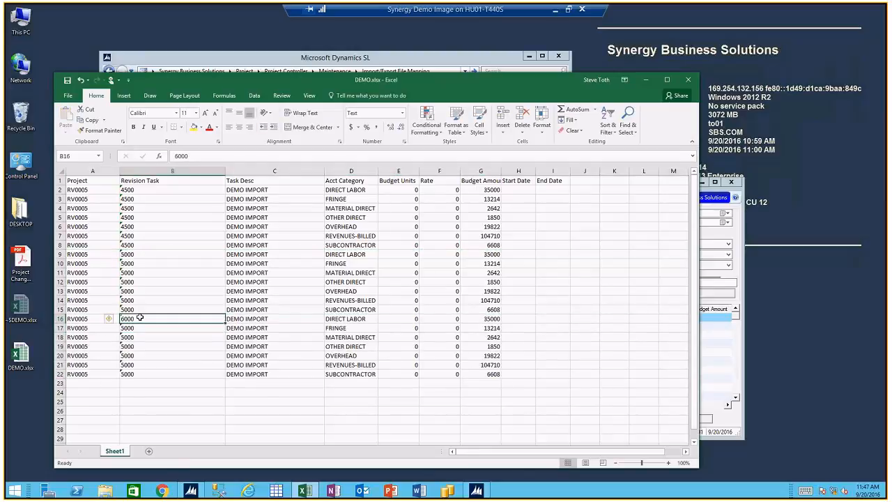
key(ctrl+c)
drag(139, 327, 139, 373)
key(ctrl+v)
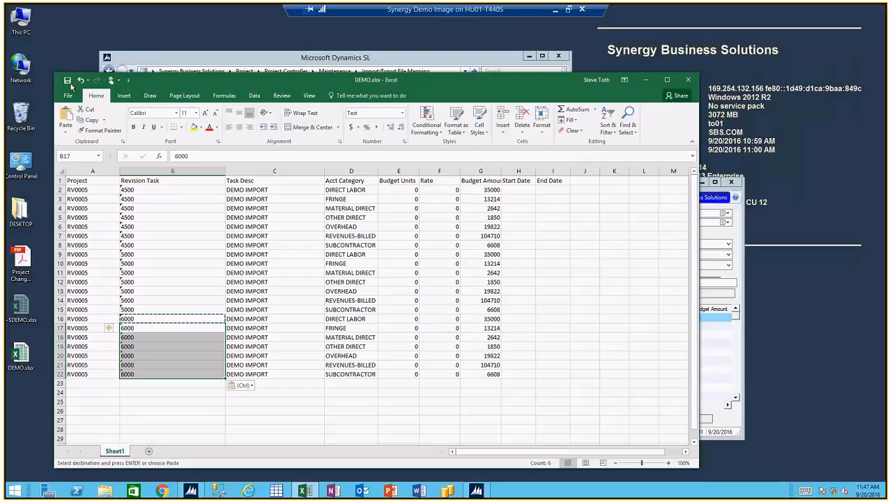
Save and close DEMO.xlsx, then review the existing project tasks of RV-0005 in Budget Revision Maintenance
click(67, 81)
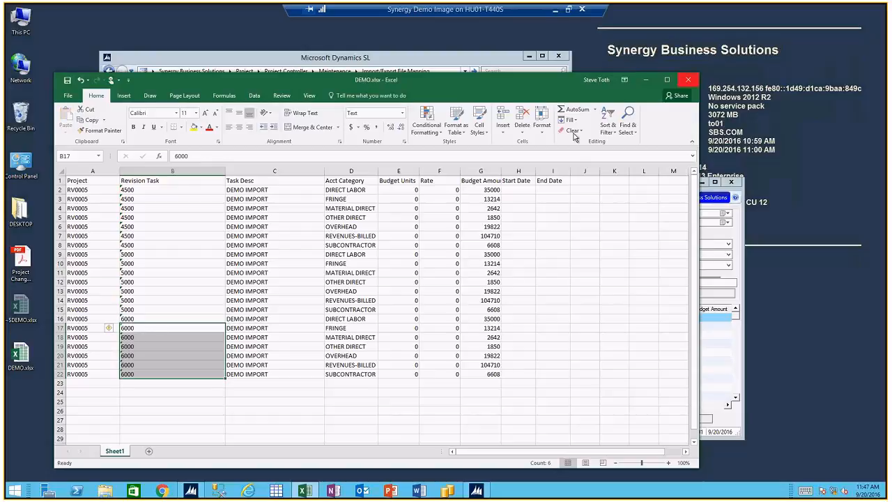
click(686, 80)
drag(530, 183, 461, 159)
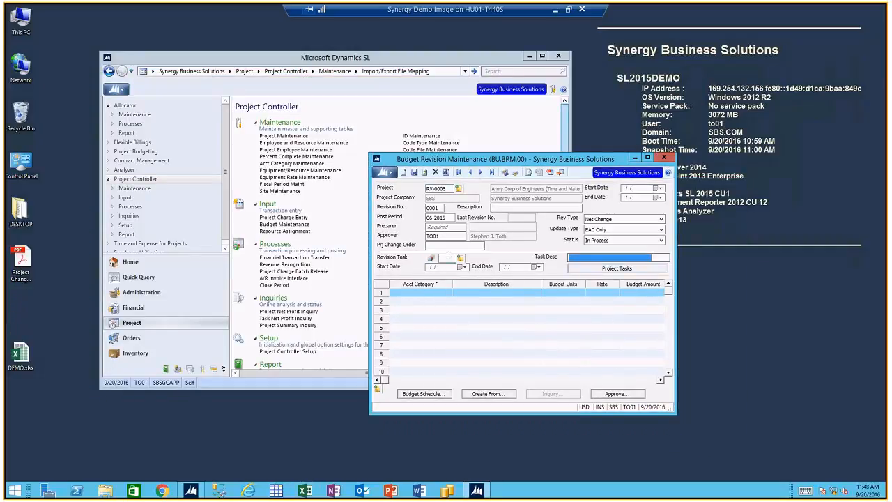
click(436, 209)
click(580, 271)
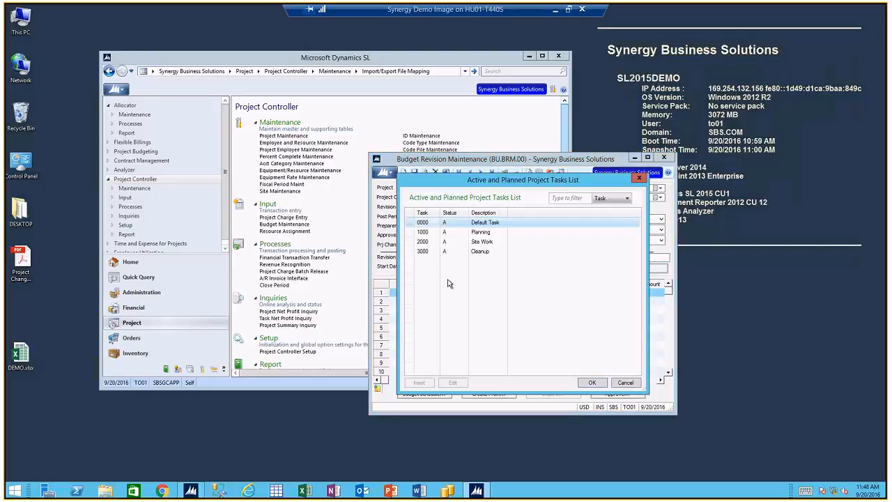
key(Escape)
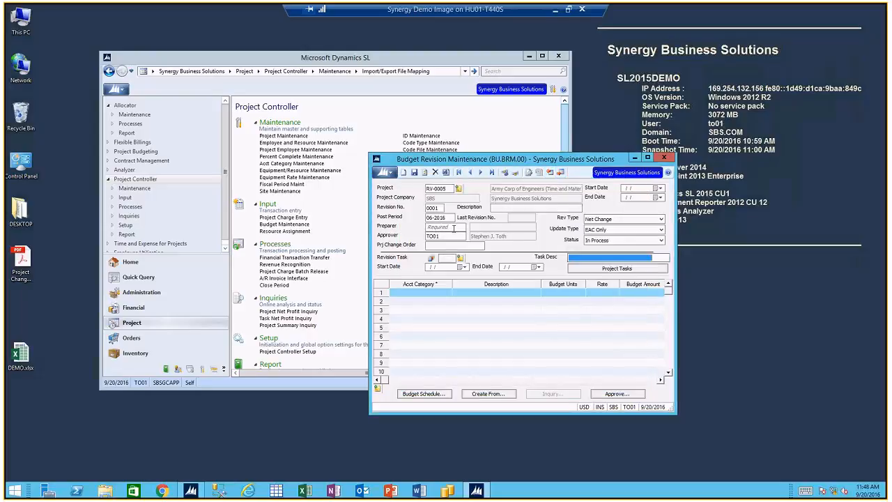
Set the preparer of the RV-0005 budget revision to HU01
click(453, 227)
text(HU01)
key(Tab)
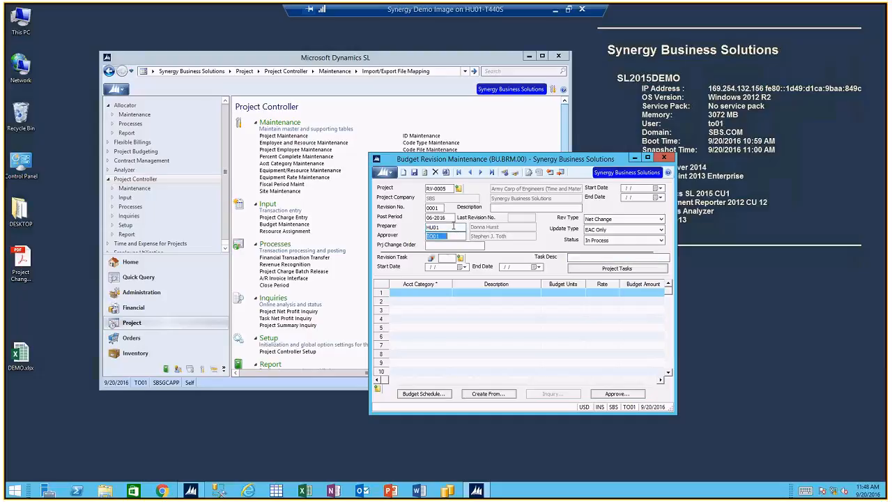
Import DEMO.xlsx from the Desktop into the revision using the DEMO map and Sheet1, and close the import log
click(562, 171)
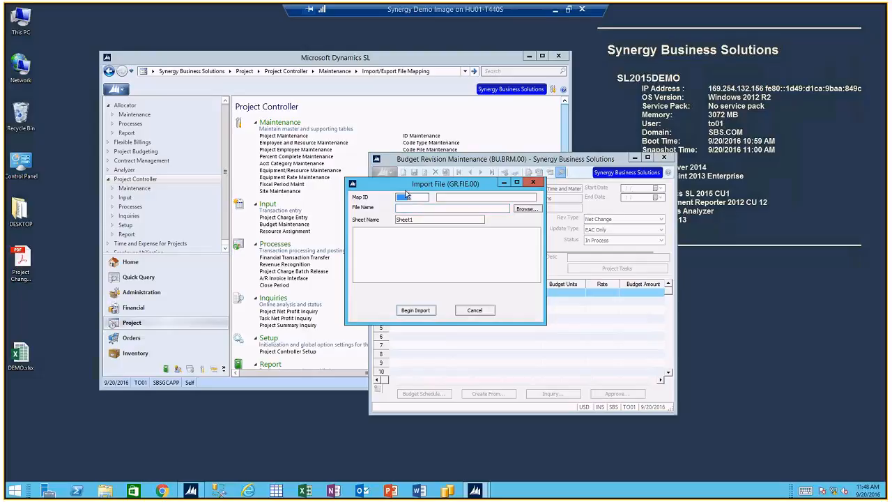
double_click(407, 196)
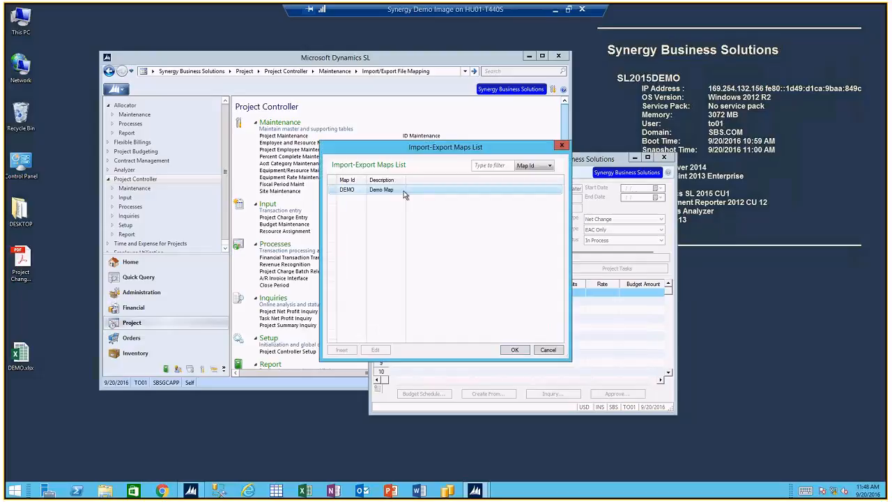
click(508, 347)
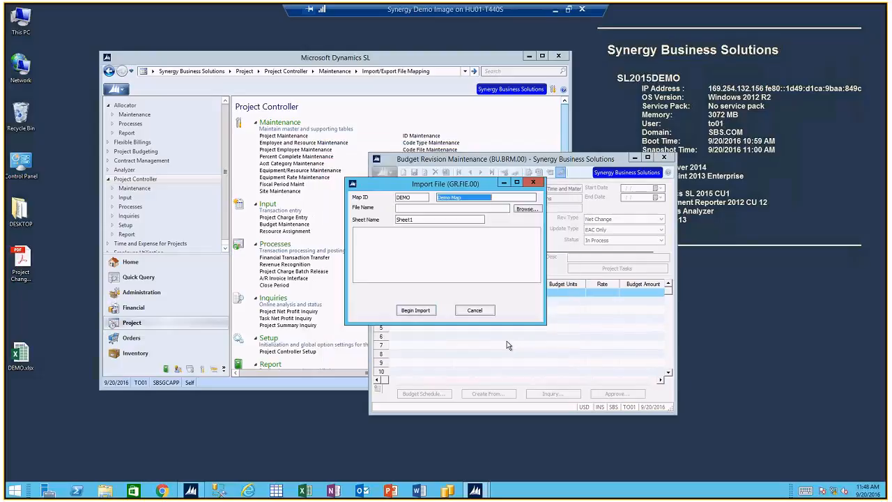
click(516, 210)
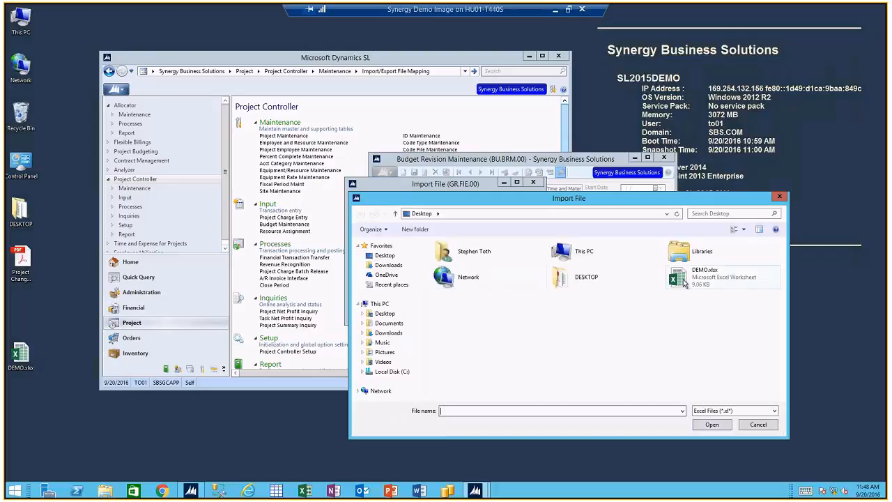
click(684, 282)
click(711, 424)
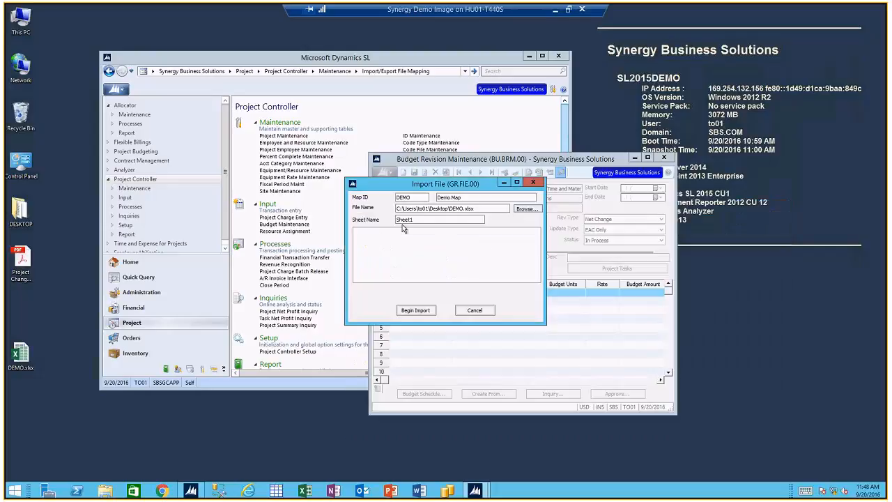
click(421, 311)
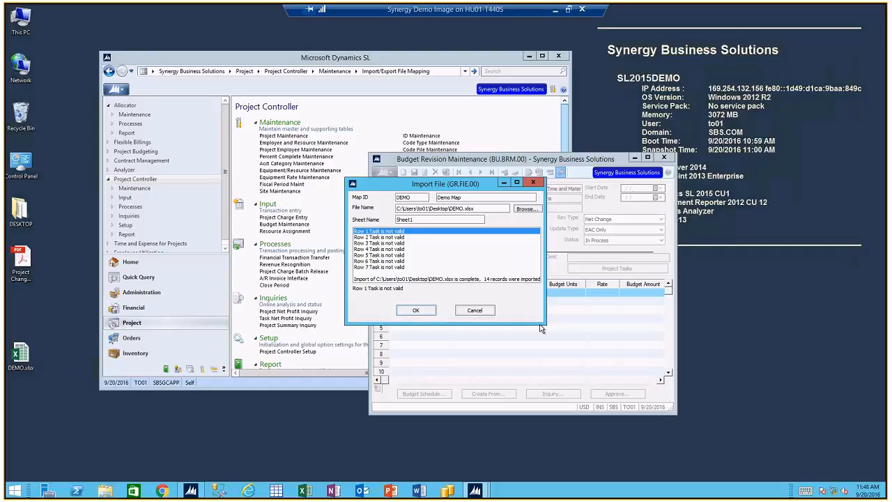
drag(542, 329, 610, 358)
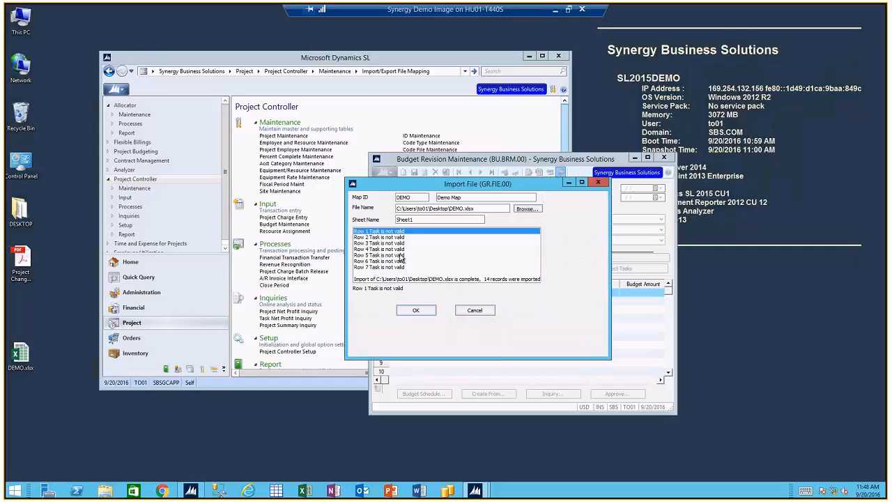
click(427, 311)
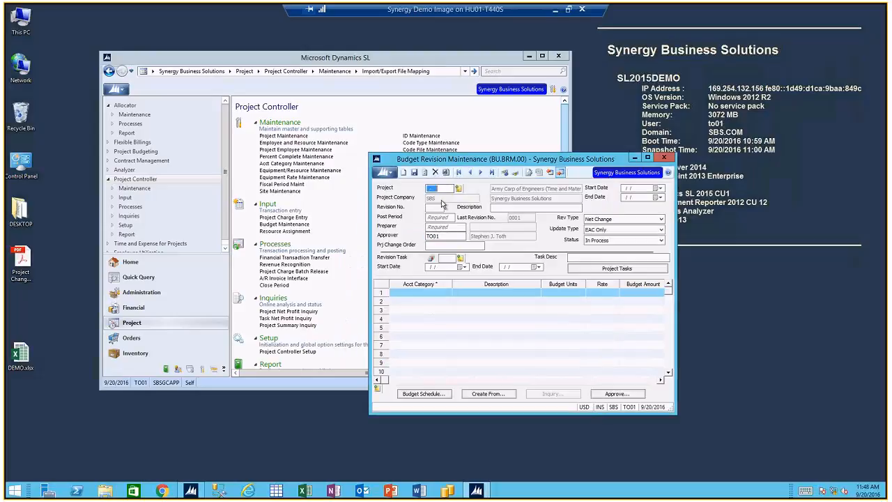
Load revision 0001 of project RV-0005 in Budget Revision Maintenance
text(RV-0005)
key(Tab)
key(F3)
key(Return)
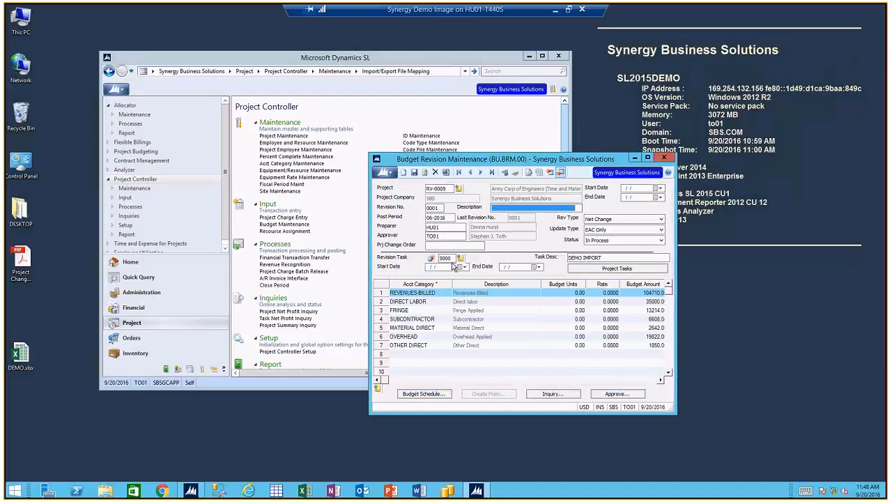
Look up the revision's budgeted tasks and display the budget lines of task 6000
click(454, 259)
drag(462, 159, 443, 128)
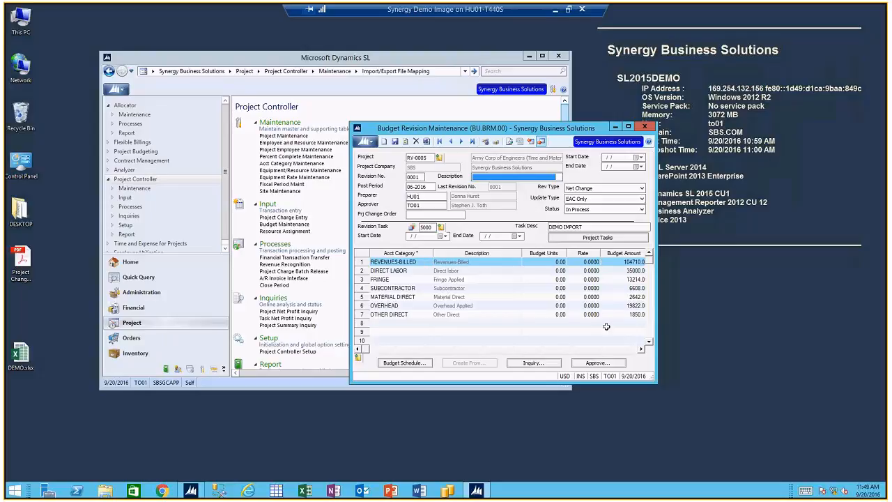
click(426, 227)
key(F3)
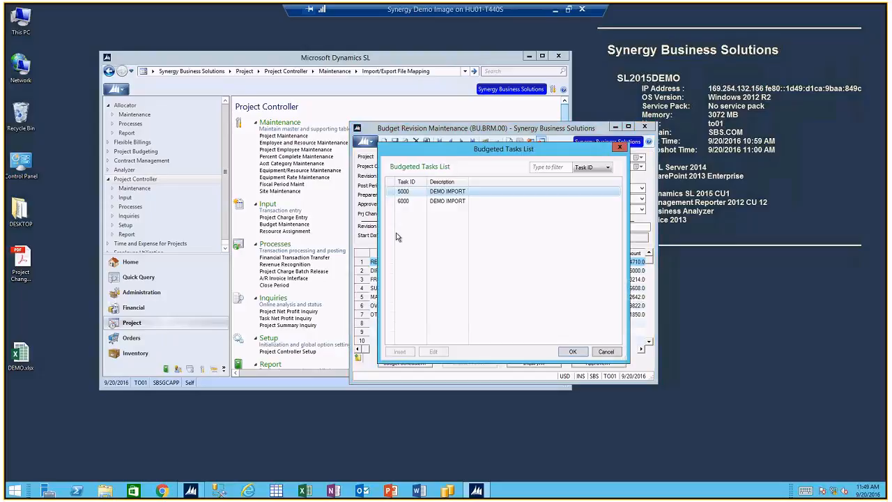
double_click(407, 201)
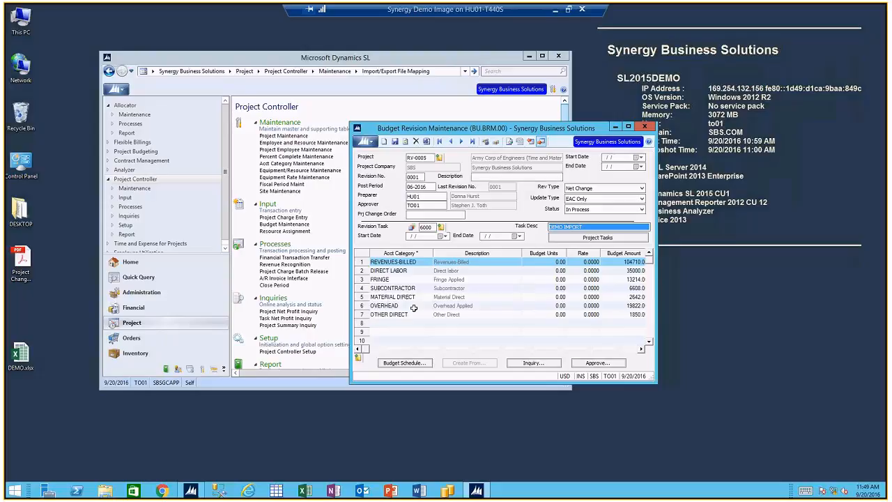
Set the revision's status to Completed and save it
click(592, 209)
click(577, 224)
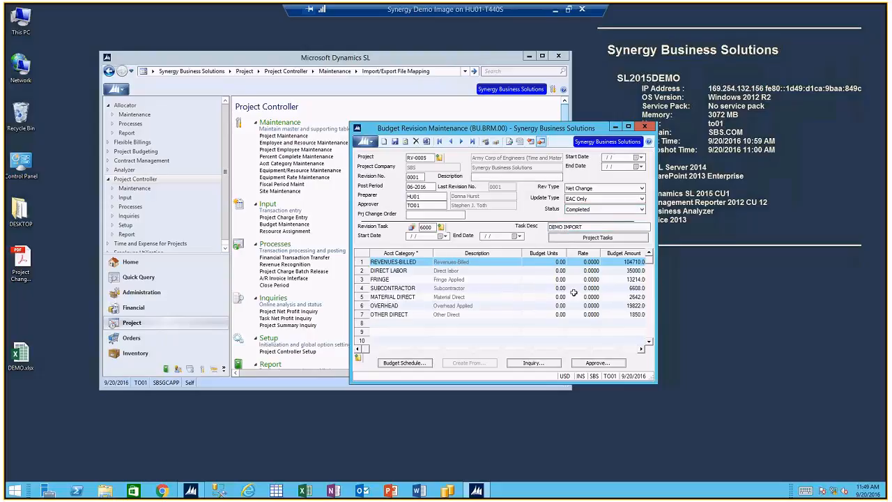
click(395, 141)
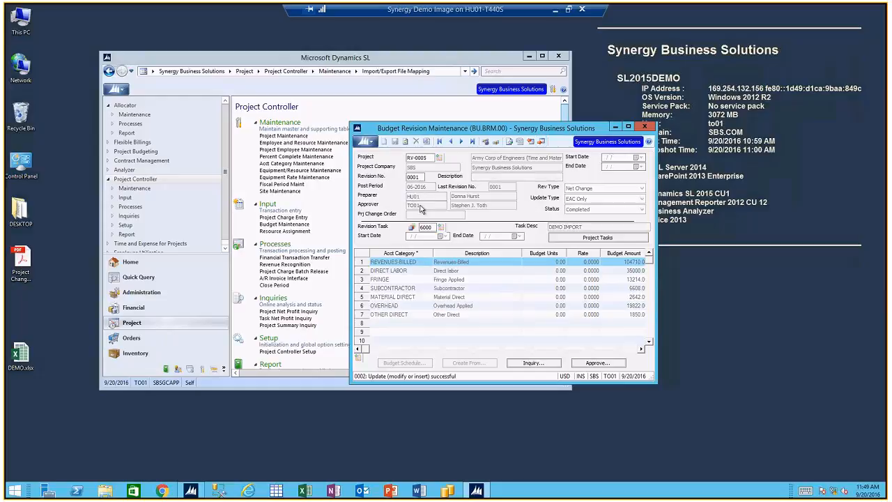